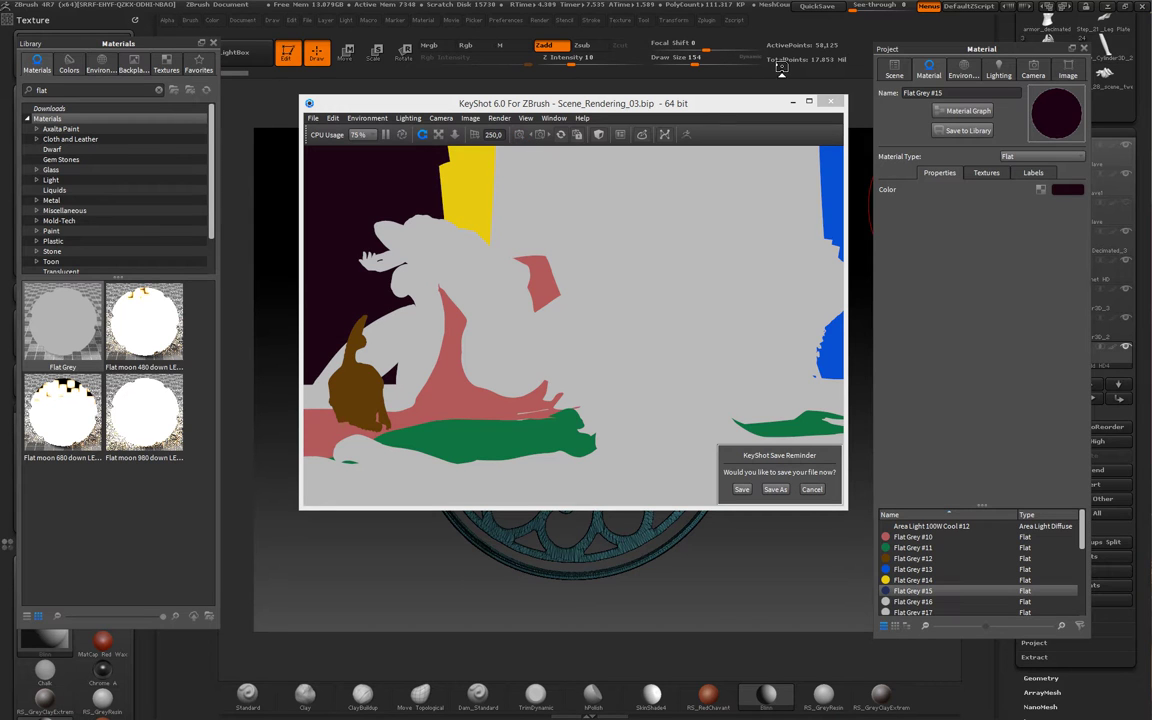
# Switch from KeyShot to ZBrush, draw the Step_29_scene_final tool on the canvas and enter Edit mode.
pyautogui.click(856, 31)
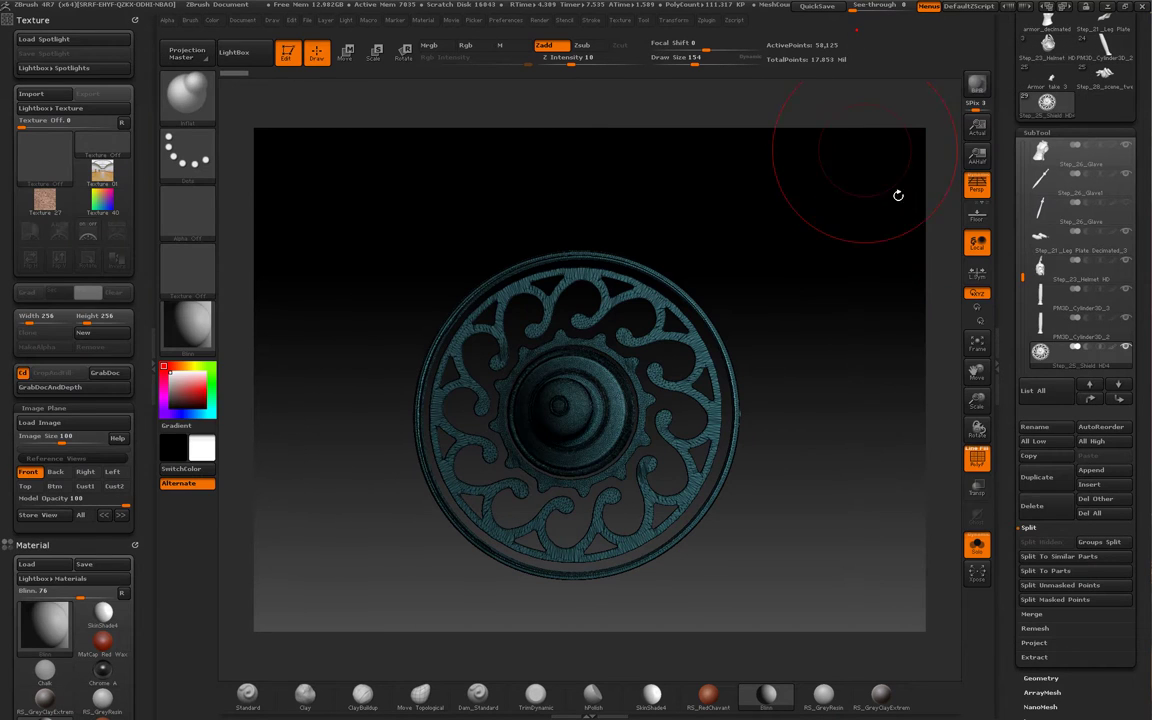
pyautogui.moveTo(879, 314); pyautogui.dragTo(867, 341)
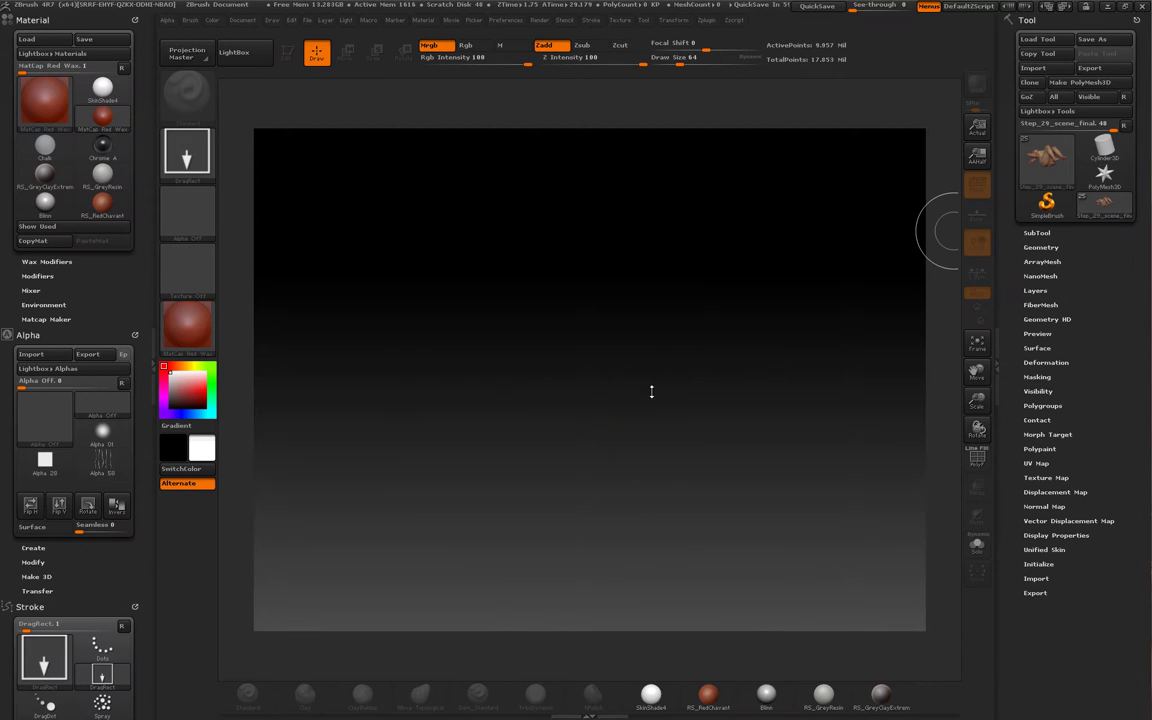
pyautogui.moveTo(619, 397)
pyautogui.mouseDown()
pyautogui.moveTo(633, 465)
pyautogui.moveTo(631, 450)
pyautogui.mouseUp()
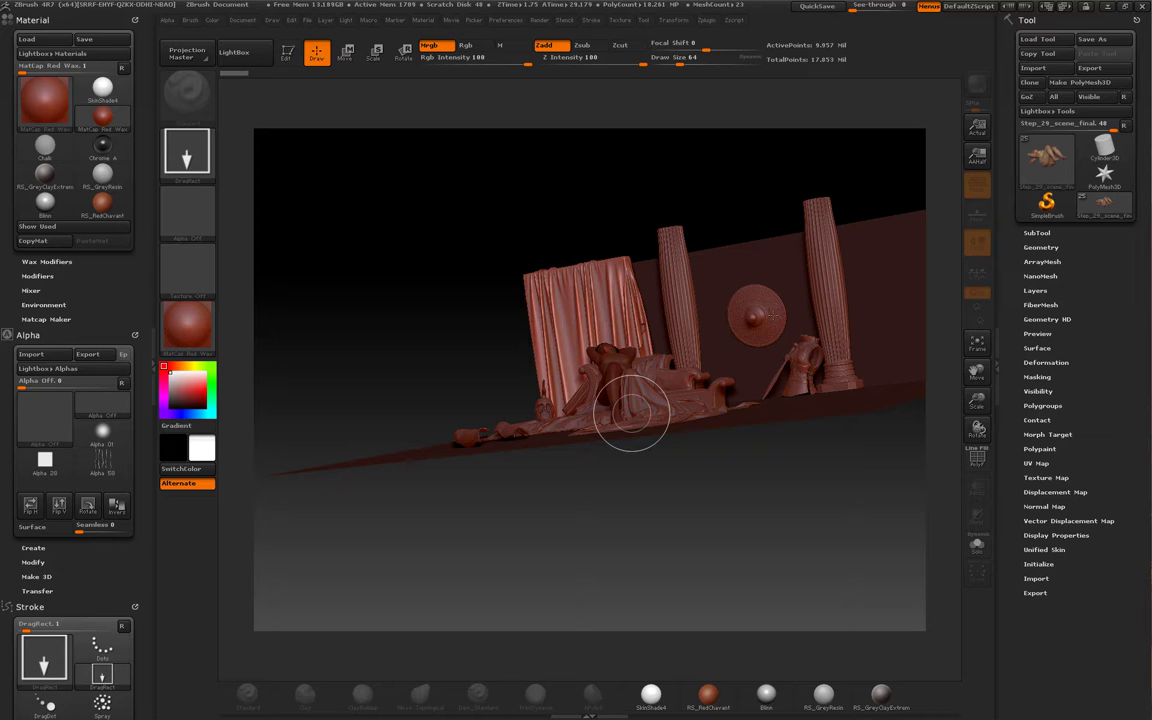
pyautogui.press('t')
pyautogui.moveTo(700, 478)
pyautogui.mouseDown()
pyautogui.moveTo(725, 543)
pyautogui.moveTo(755, 550)
pyautogui.moveTo(733, 542)
pyautogui.mouseUp()
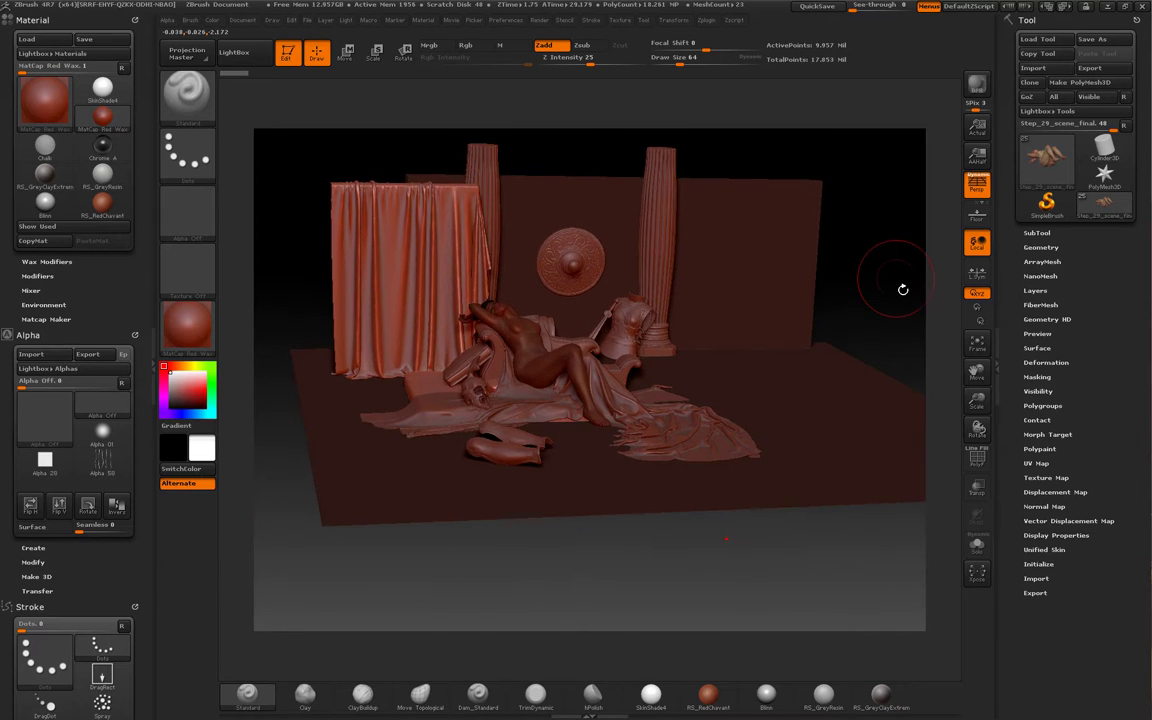
# Make the draped fabric over the reclining figure's legs the active subtool.
pyautogui.moveTo(903, 288)
pyautogui.mouseDown()
pyautogui.moveTo(887, 283)
pyautogui.moveTo(905, 303)
pyautogui.moveTo(810, 245)
pyautogui.moveTo(666, 456)
pyautogui.moveTo(658, 441)
pyautogui.mouseUp()
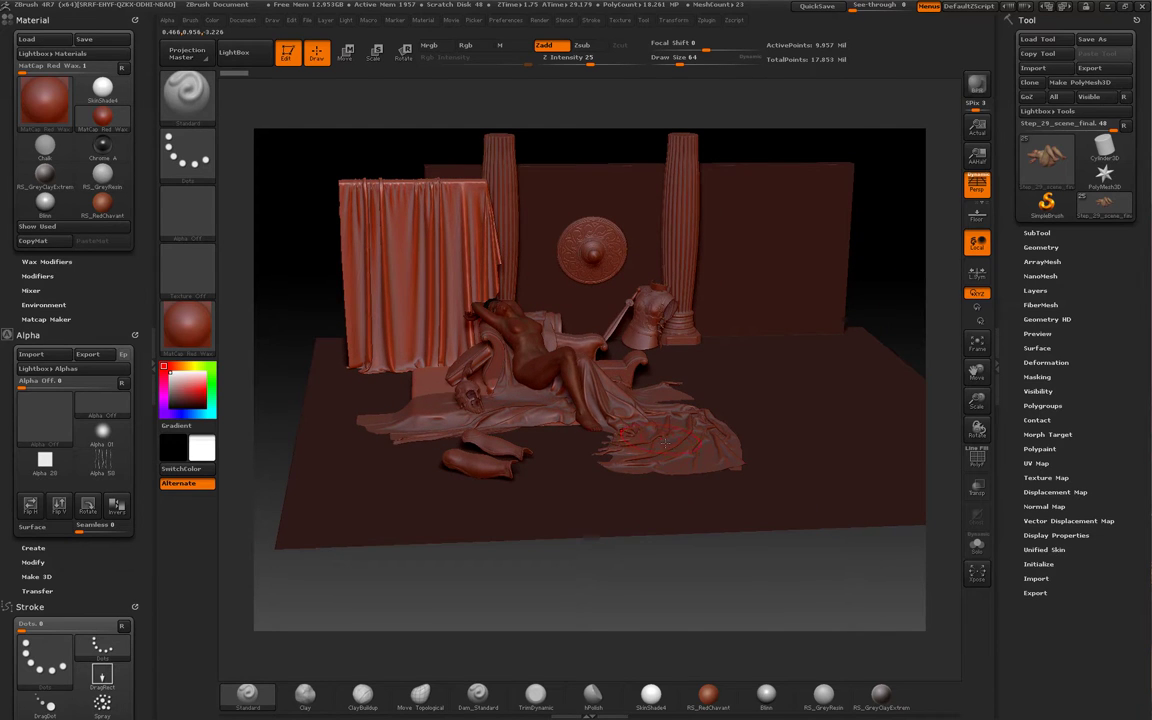
pyautogui.keyDown('alt'); pyautogui.click(663, 441); pyautogui.keyUp('alt')
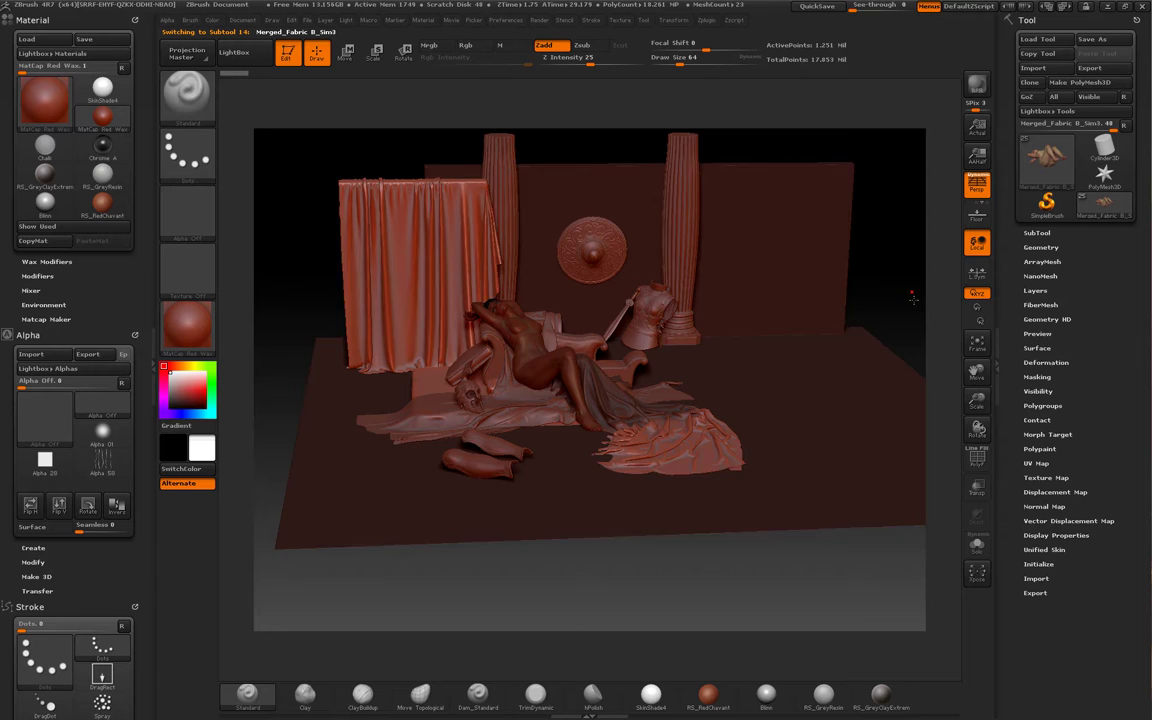
pyautogui.moveTo(912, 297); pyautogui.dragTo(905, 253)
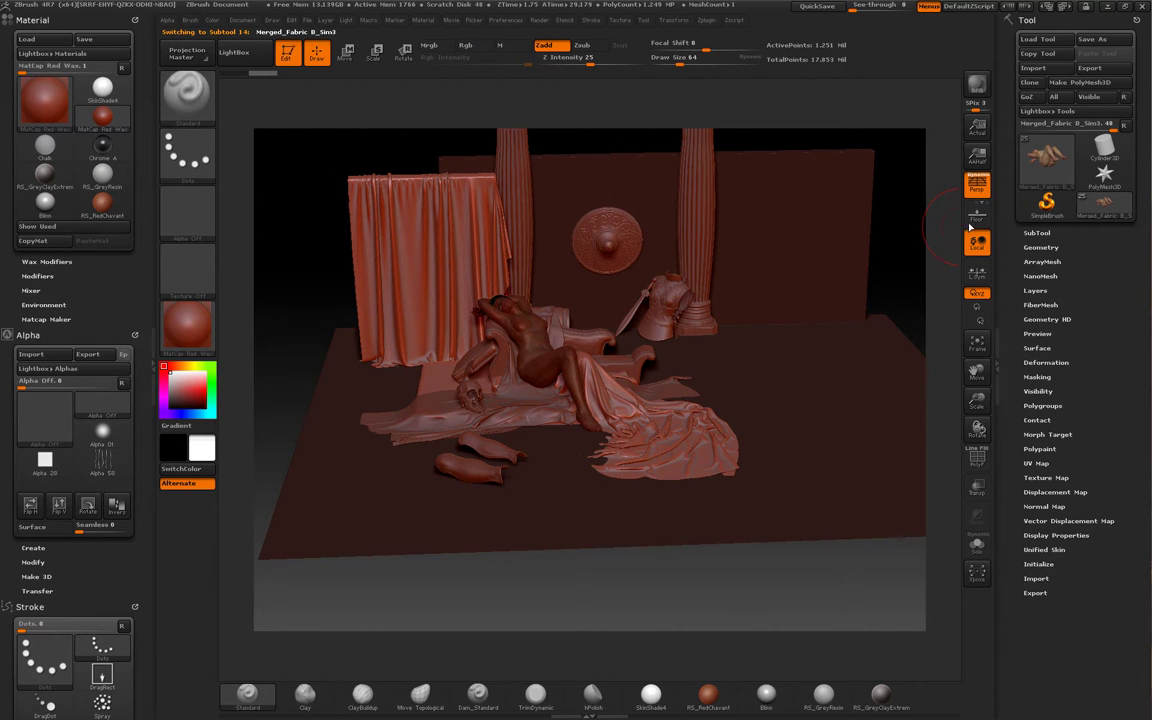
# Create a working clone of the draped fabric with UV Master's Work On Clone.
pyautogui.moveTo(127, 322); pyautogui.dragTo(122, 299)
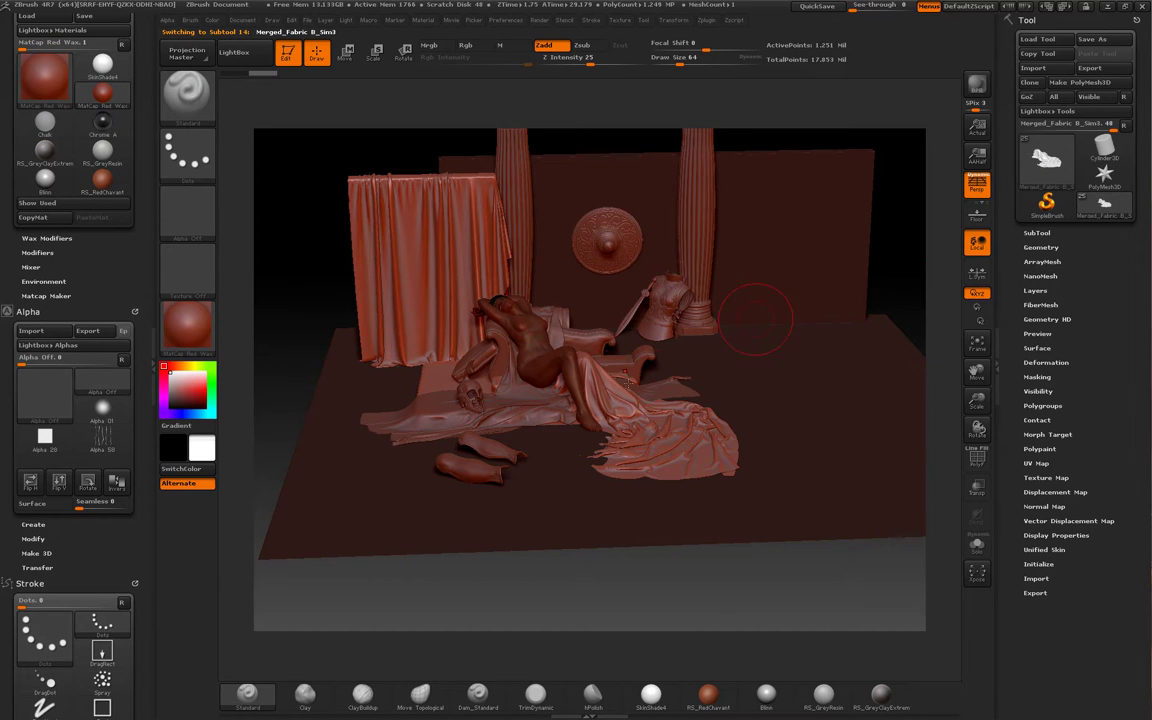
pyautogui.moveTo(128, 478)
pyautogui.mouseDown()
pyautogui.moveTo(149, 463)
pyautogui.moveTo(170, 390)
pyautogui.mouseUp()
pyautogui.moveTo(155, 316); pyautogui.dragTo(148, 240)
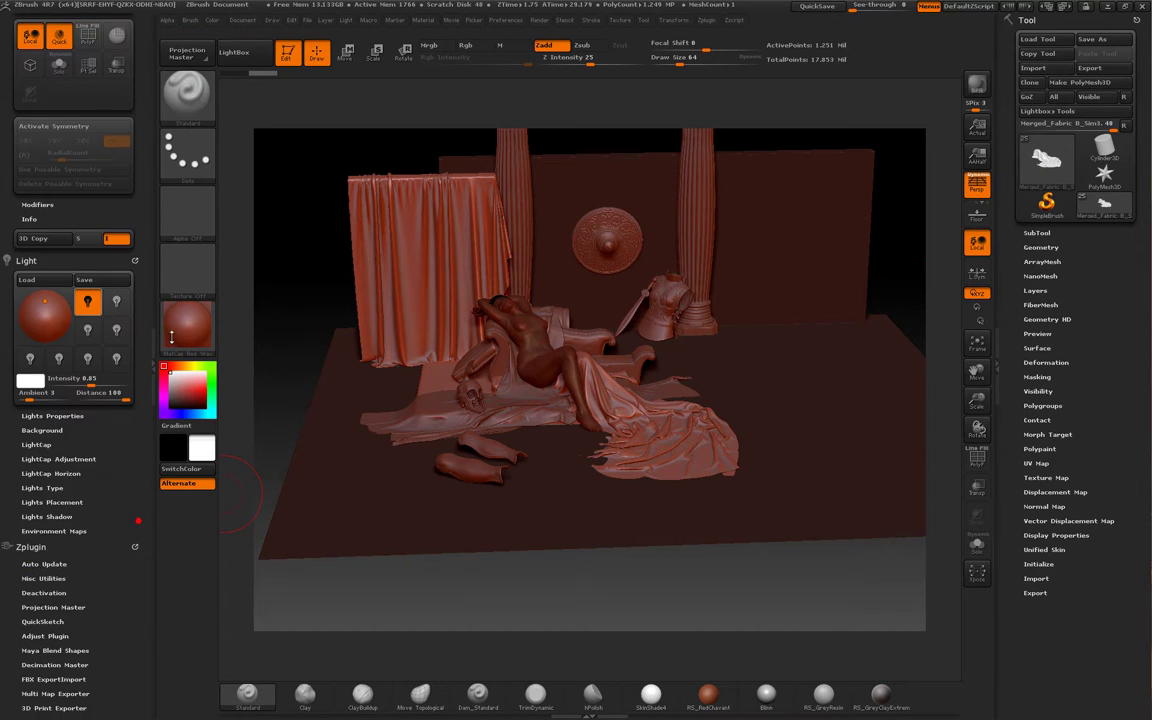
pyautogui.moveTo(140, 440)
pyautogui.mouseDown()
pyautogui.moveTo(130, 340)
pyautogui.moveTo(118, 334)
pyautogui.mouseUp()
pyautogui.click(37, 314)
pyautogui.click(36, 315)
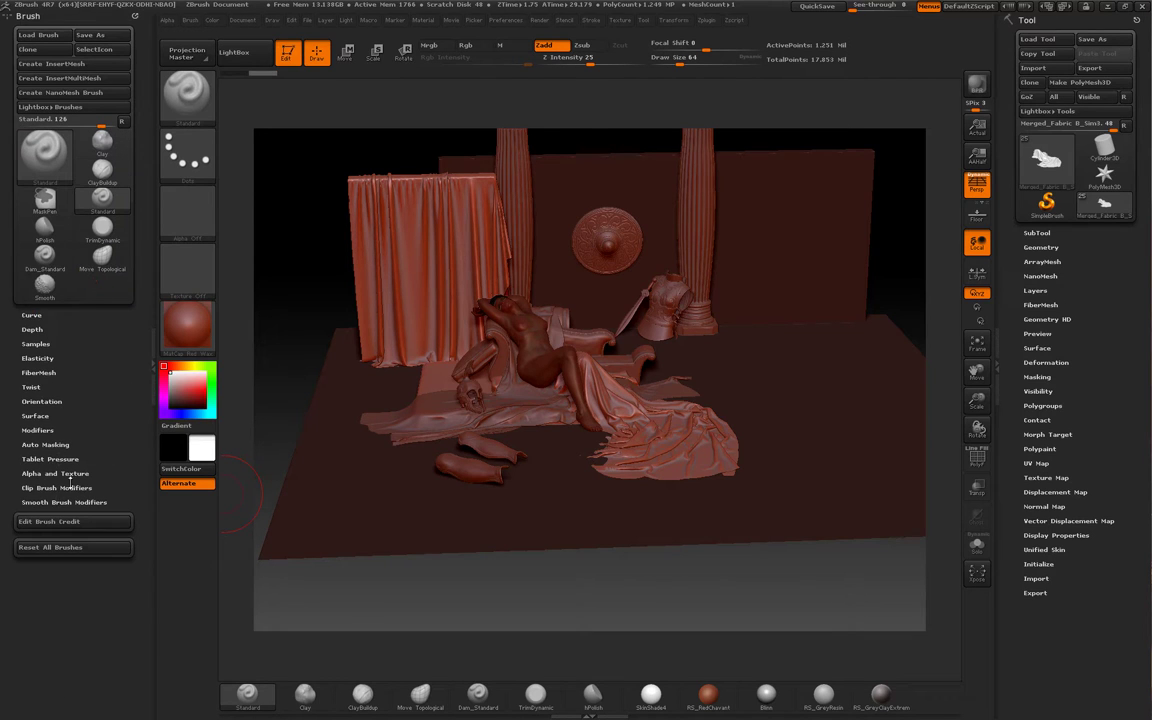
pyautogui.scroll(1, 70, 481)
pyautogui.click(40, 75)
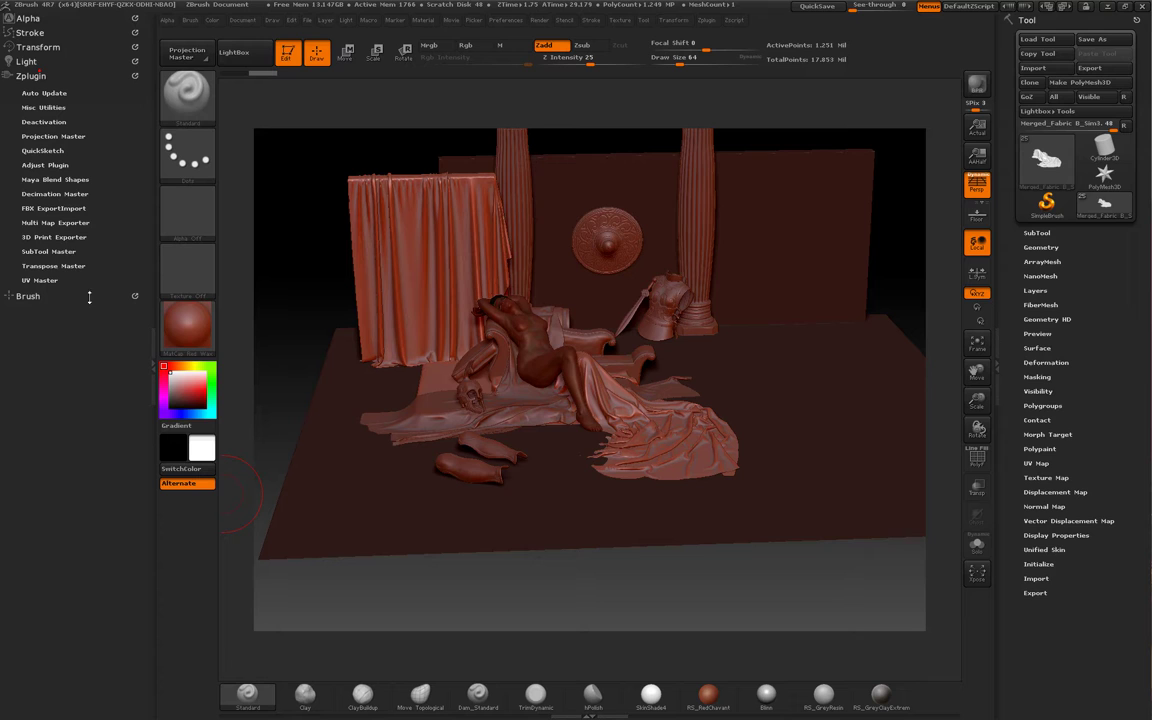
pyautogui.click(42, 280)
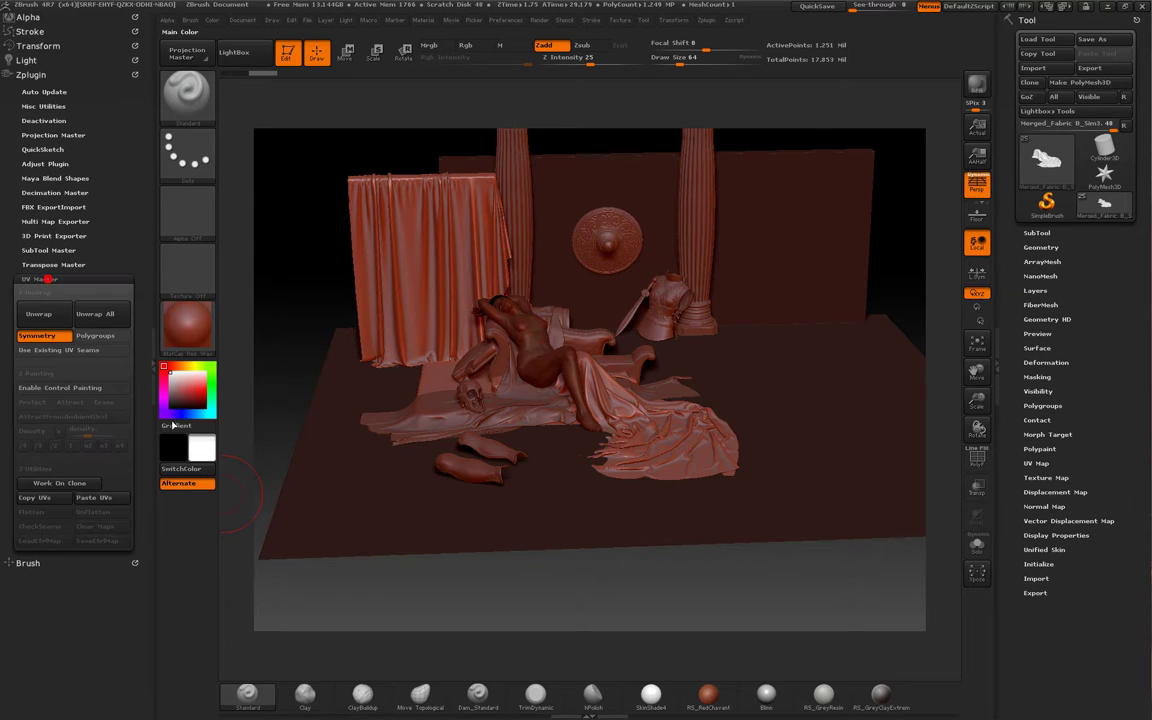
pyautogui.click(62, 483)
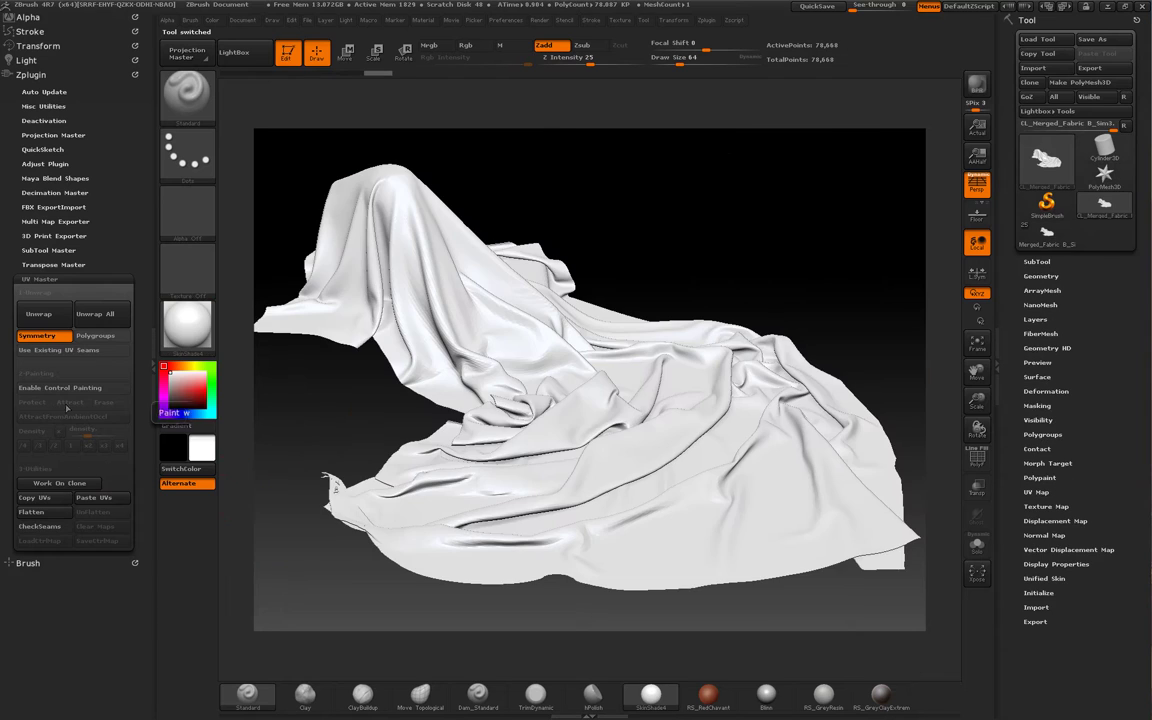
# Unwrap the cloned fabric with Symmetry enabled and preview its flattened UVs with Morph UV.
pyautogui.click(38, 313)
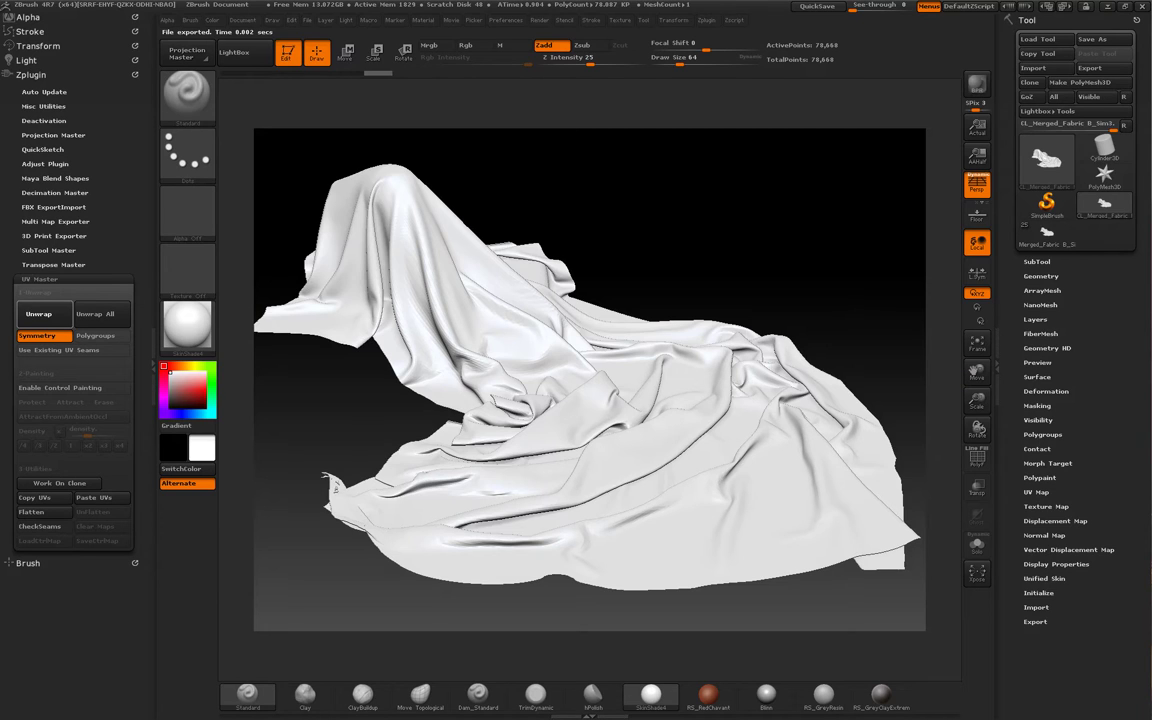
pyautogui.click(1045, 493)
pyautogui.click(1094, 505)
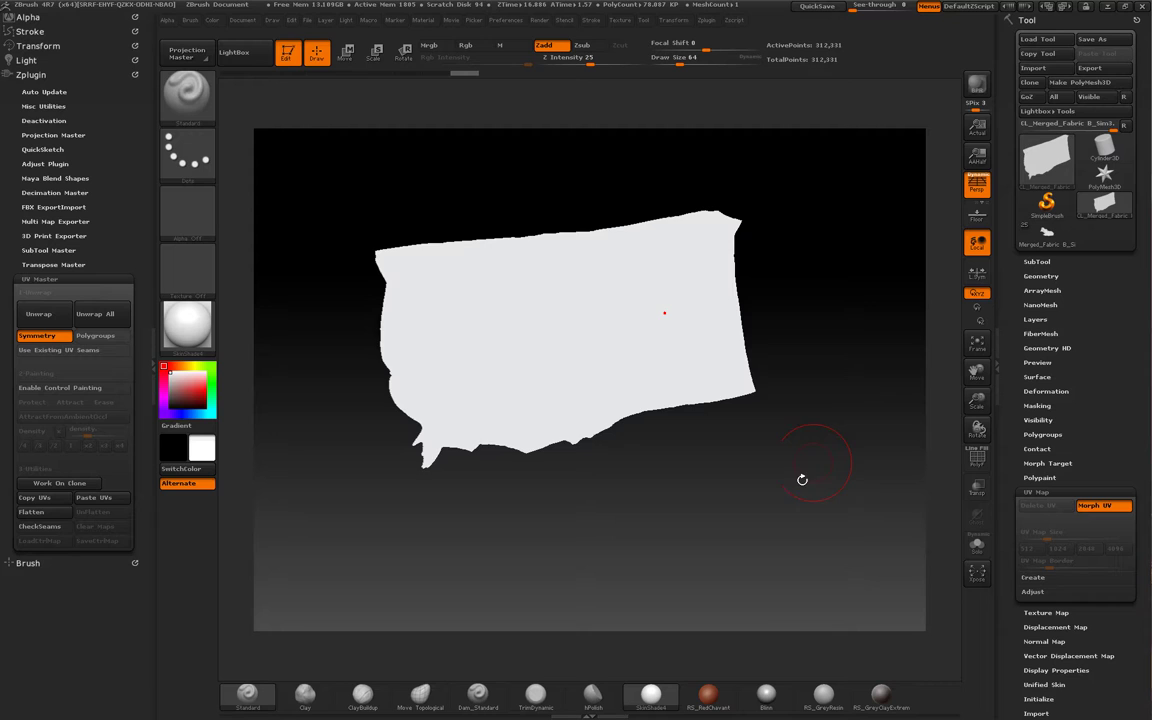
pyautogui.moveTo(833, 491); pyautogui.dragTo(807, 473)
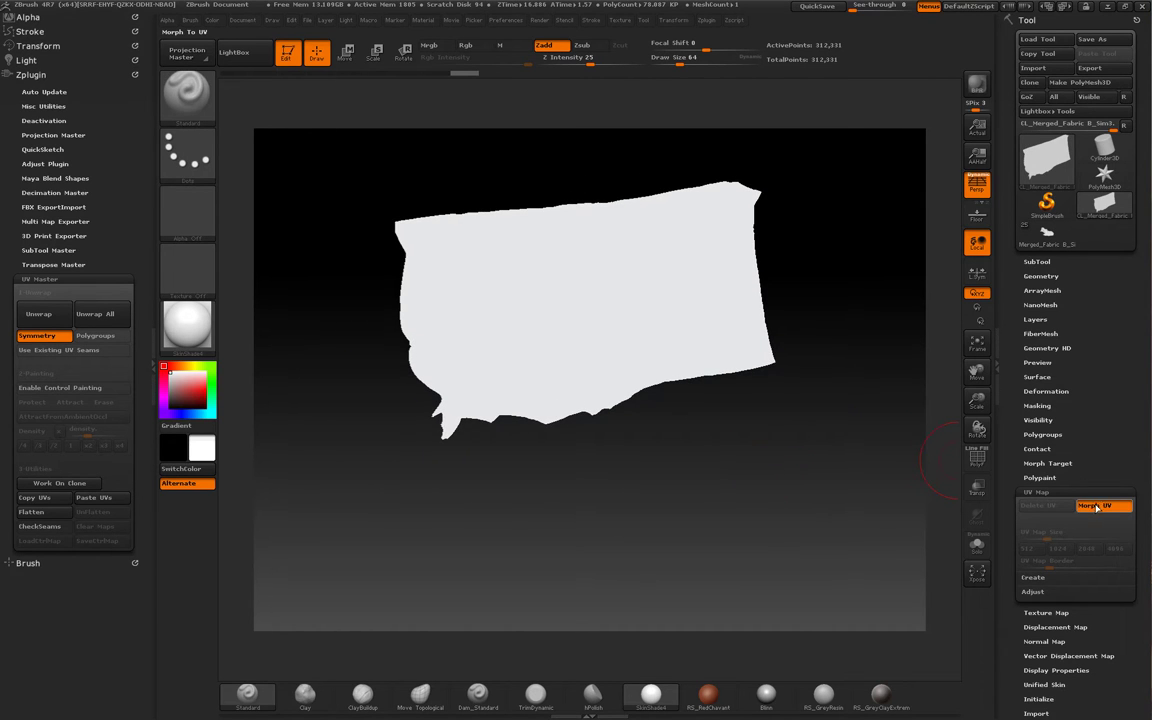
pyautogui.click(1094, 505)
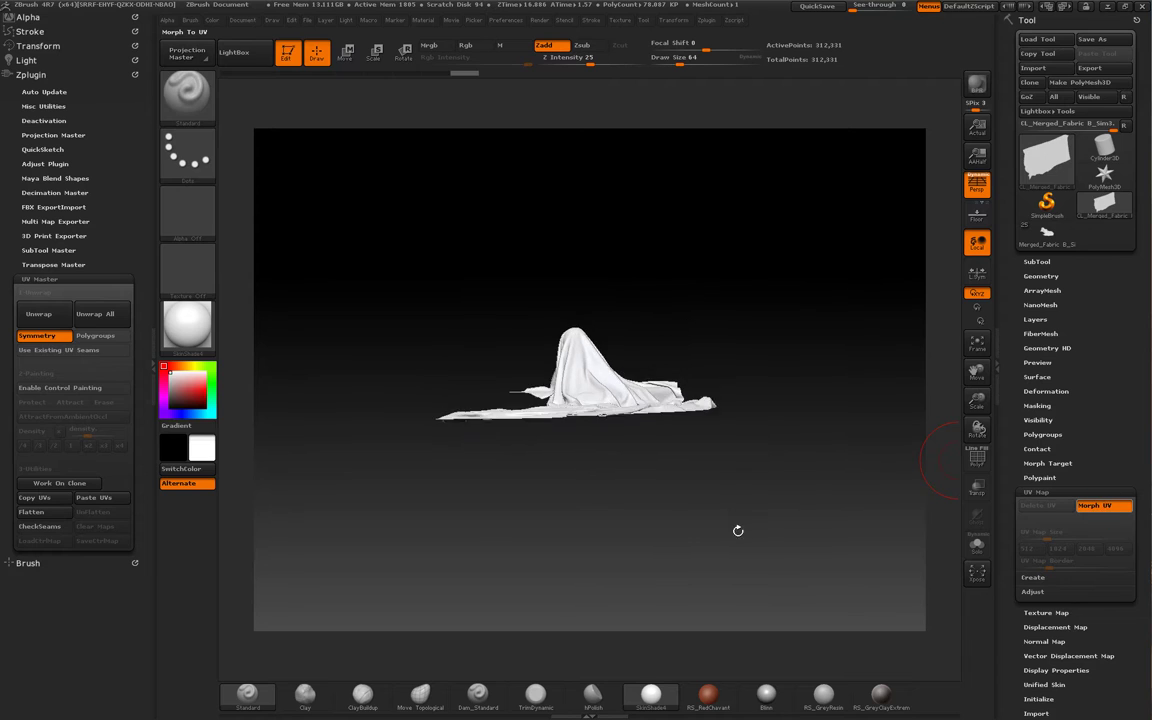
pyautogui.moveTo(845, 377); pyautogui.dragTo(880, 296)
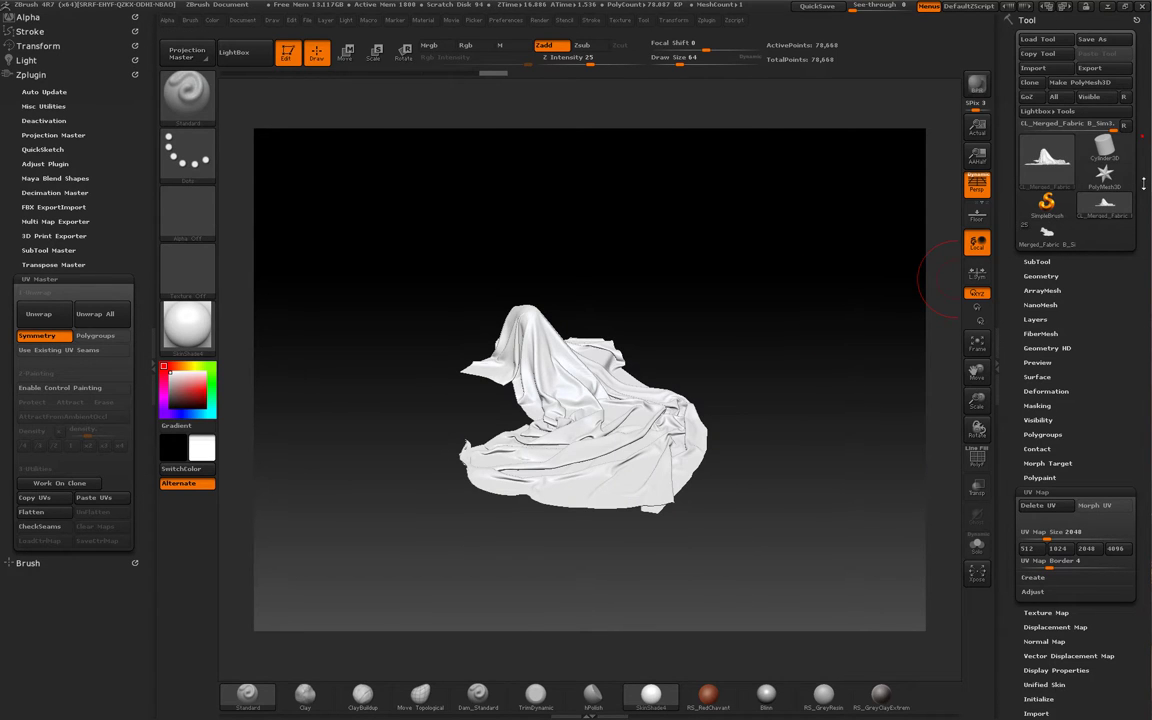
# Examine the outline and continuity of the cloned fabric's flattened UV layout, returning it to its draped form.
pyautogui.click(1104, 507)
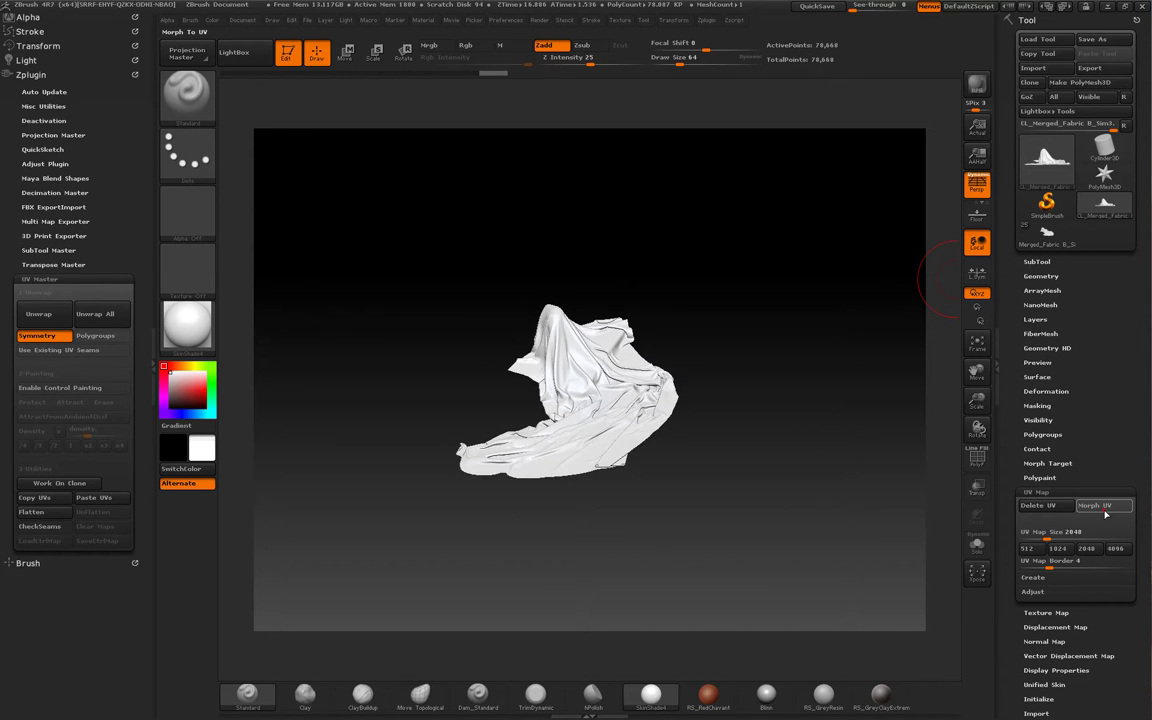
pyautogui.moveTo(864, 551)
pyautogui.mouseDown()
pyautogui.moveTo(745, 546)
pyautogui.moveTo(764, 532)
pyautogui.moveTo(808, 535)
pyautogui.mouseUp()
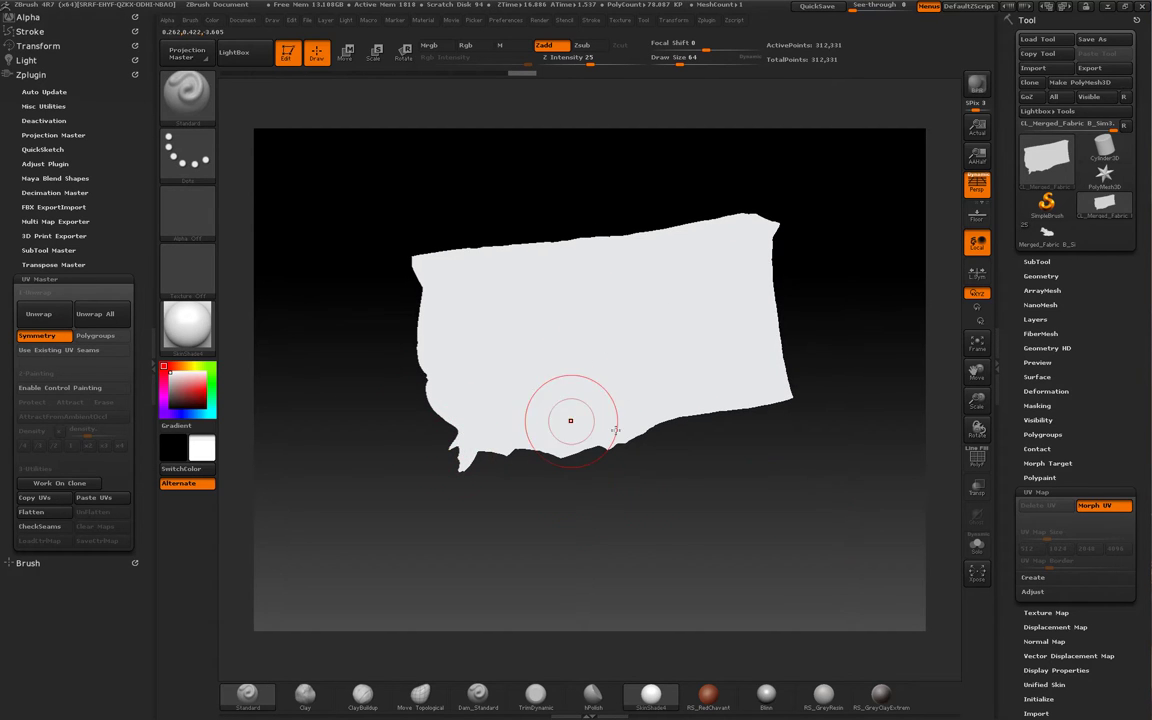
pyautogui.moveTo(625, 522); pyautogui.dragTo(698, 509)
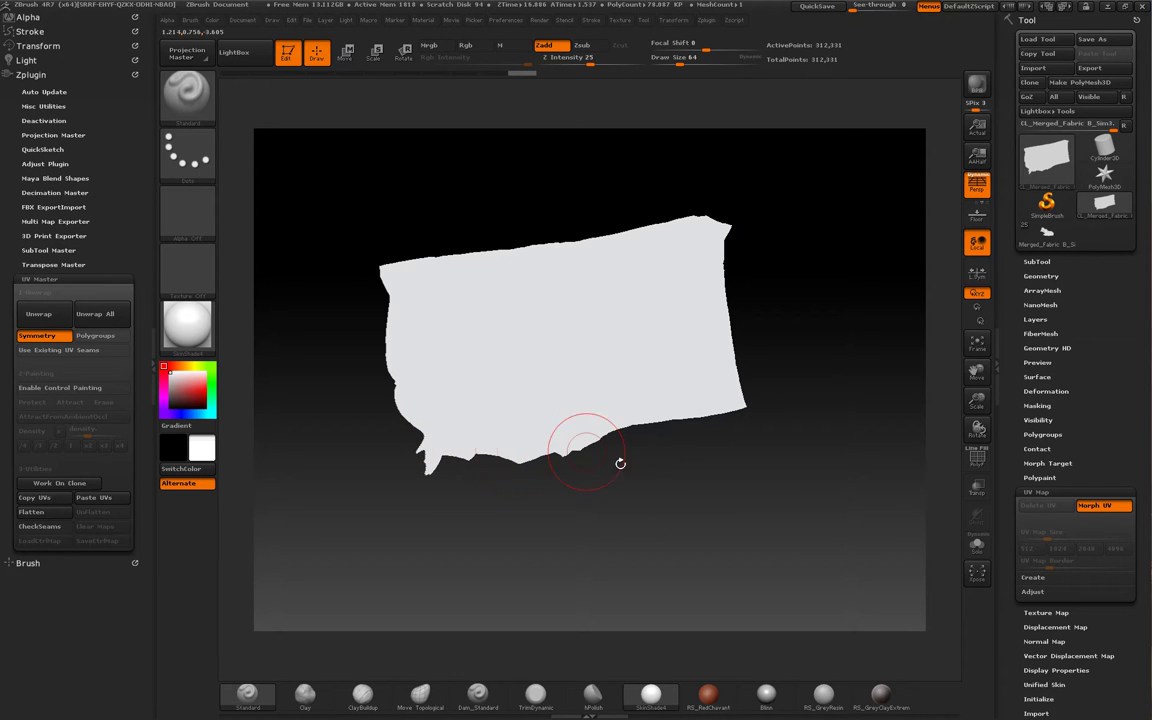
pyautogui.moveTo(819, 511); pyautogui.dragTo(782, 517)
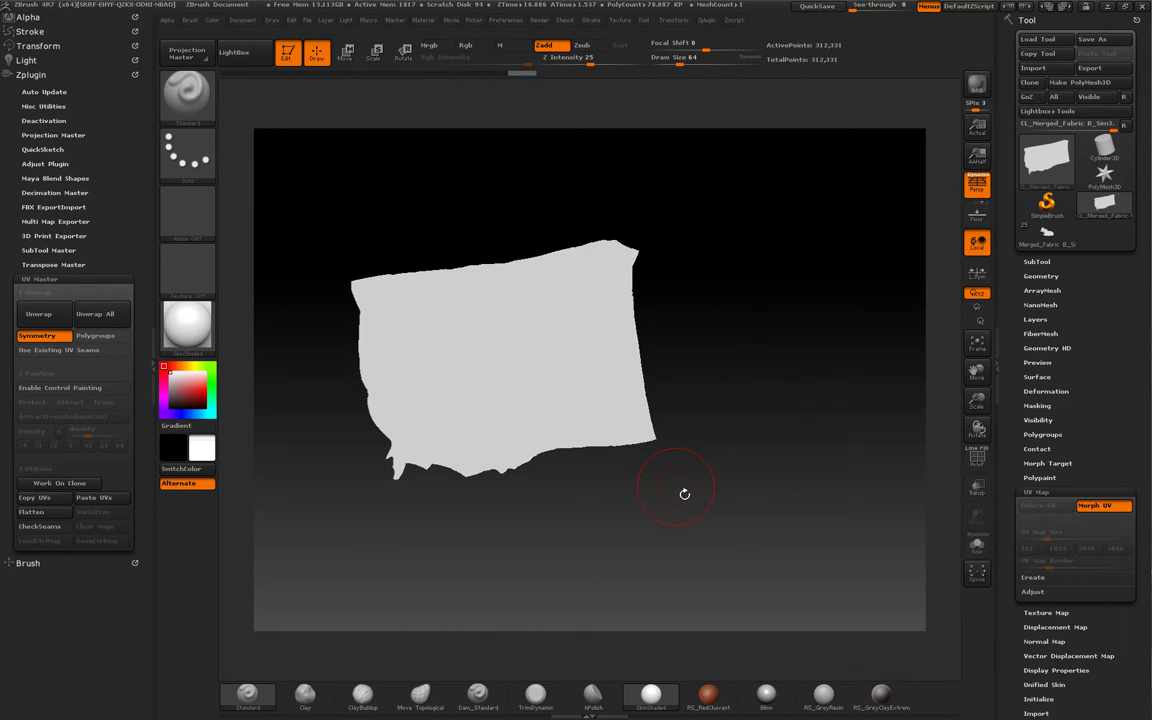
pyautogui.moveTo(697, 494); pyautogui.dragTo(720, 463)
pyautogui.moveTo(764, 504); pyautogui.dragTo(749, 478)
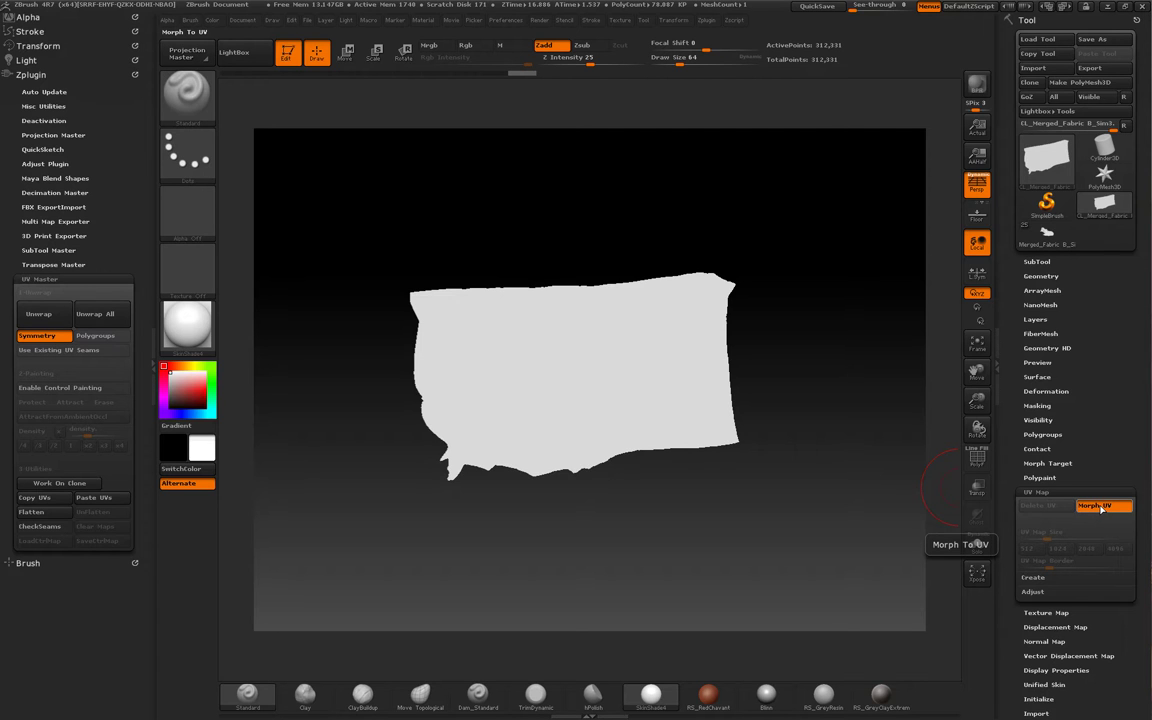
pyautogui.click(1100, 506)
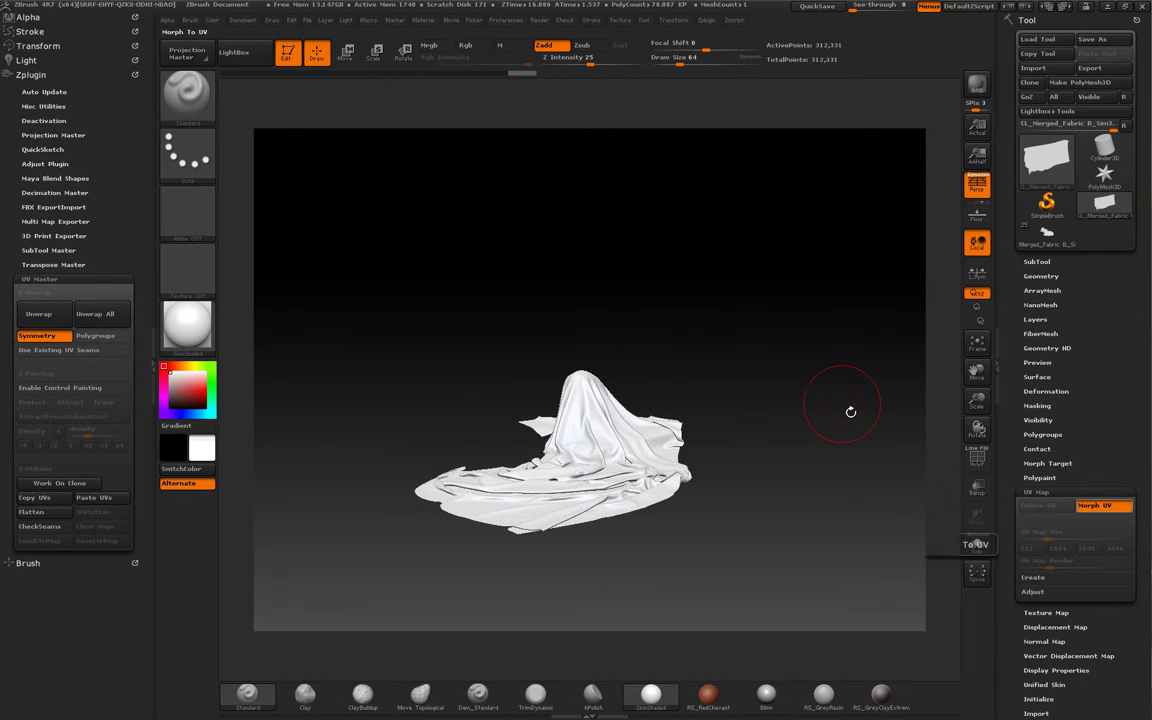
pyautogui.moveTo(406, 295); pyautogui.dragTo(310, 290)
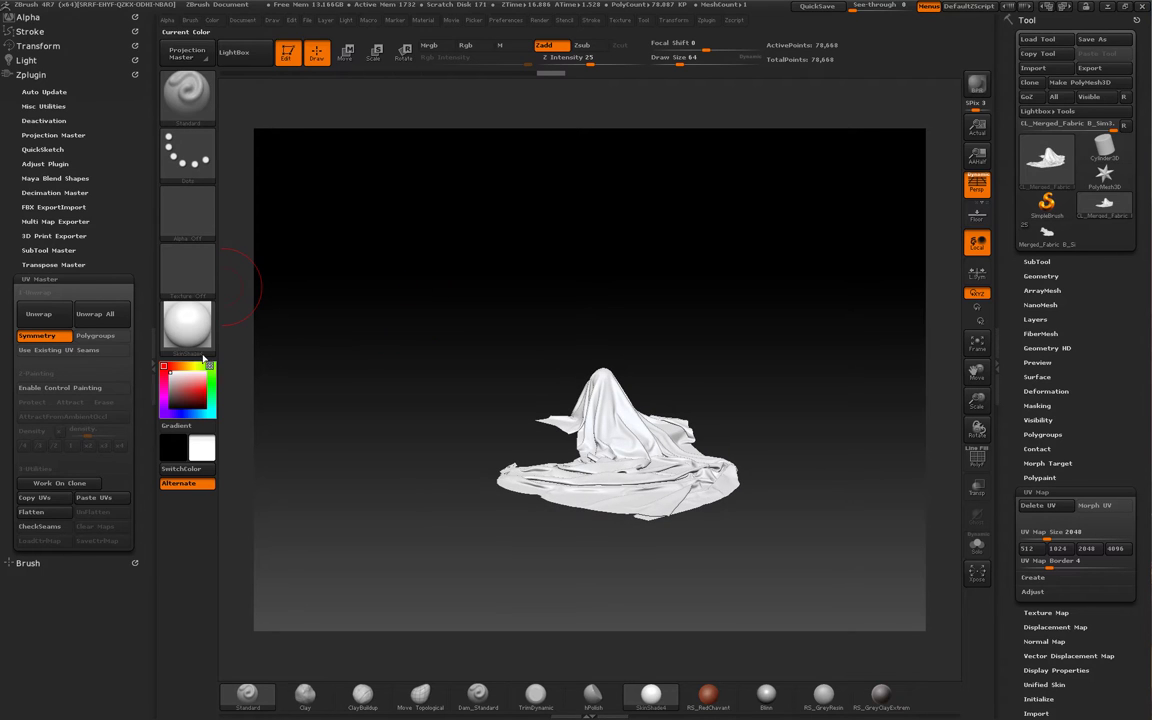
# Copy the clone's UVs onto the original fabric subtool in the scene and verify them with Morph UV.
pyautogui.click(34, 497)
pyautogui.click(1046, 232)
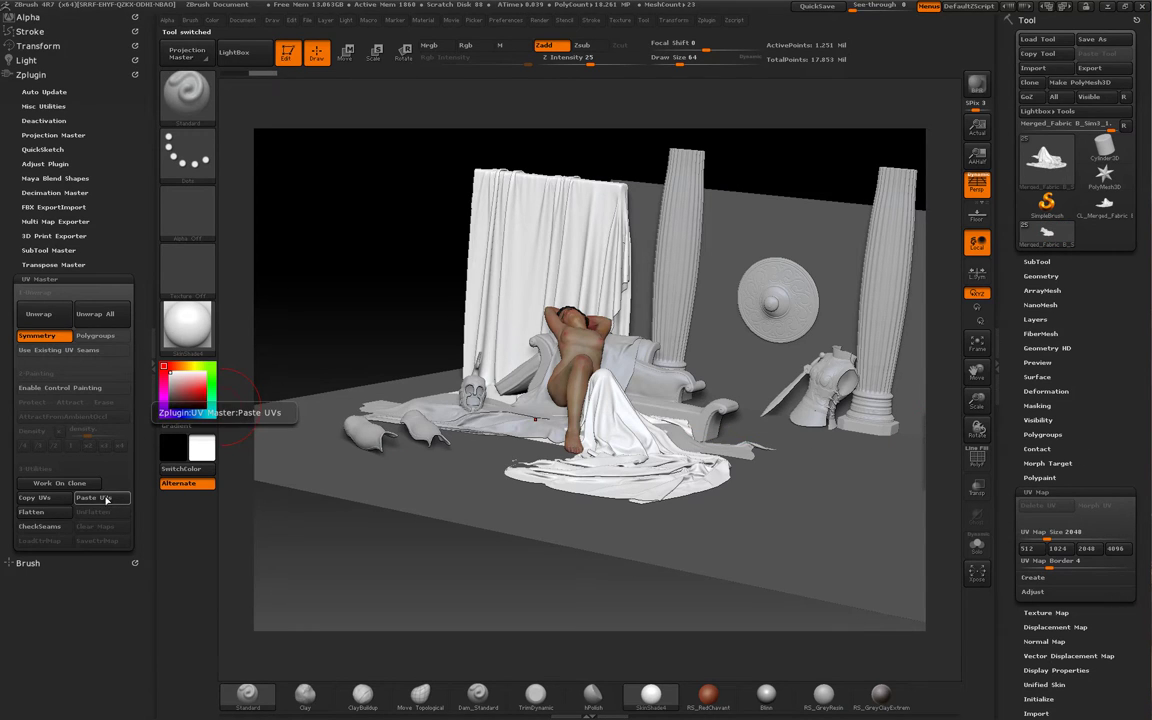
pyautogui.click(93, 497)
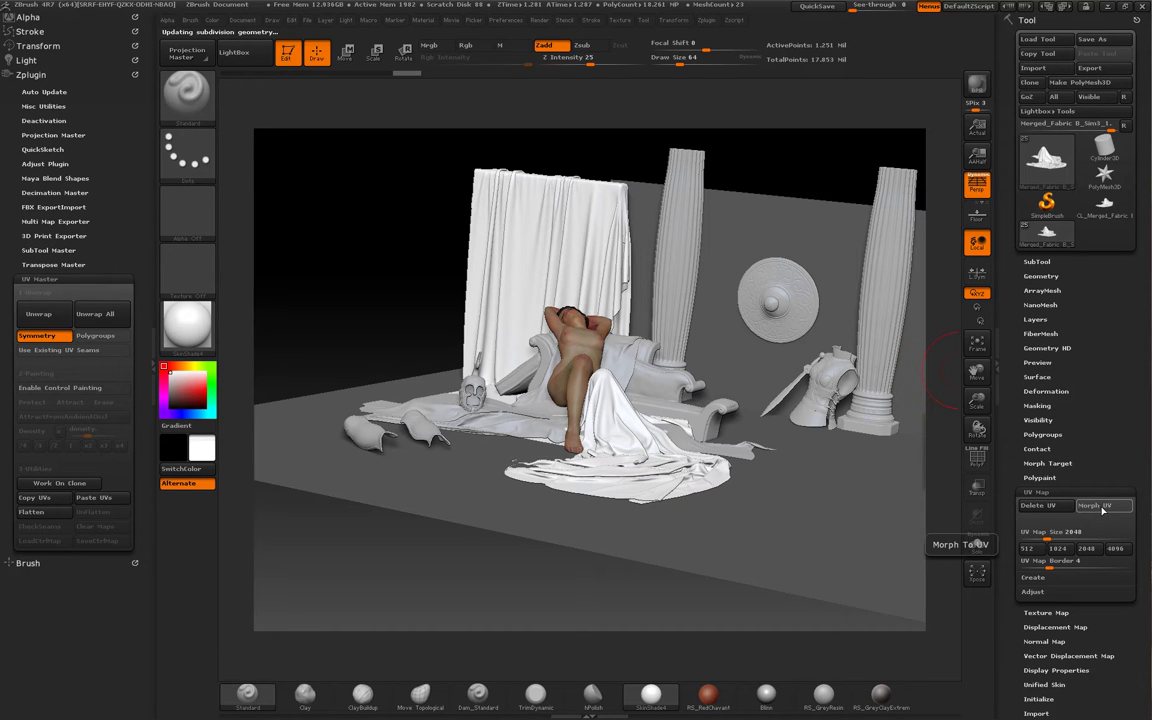
pyautogui.click(1101, 509)
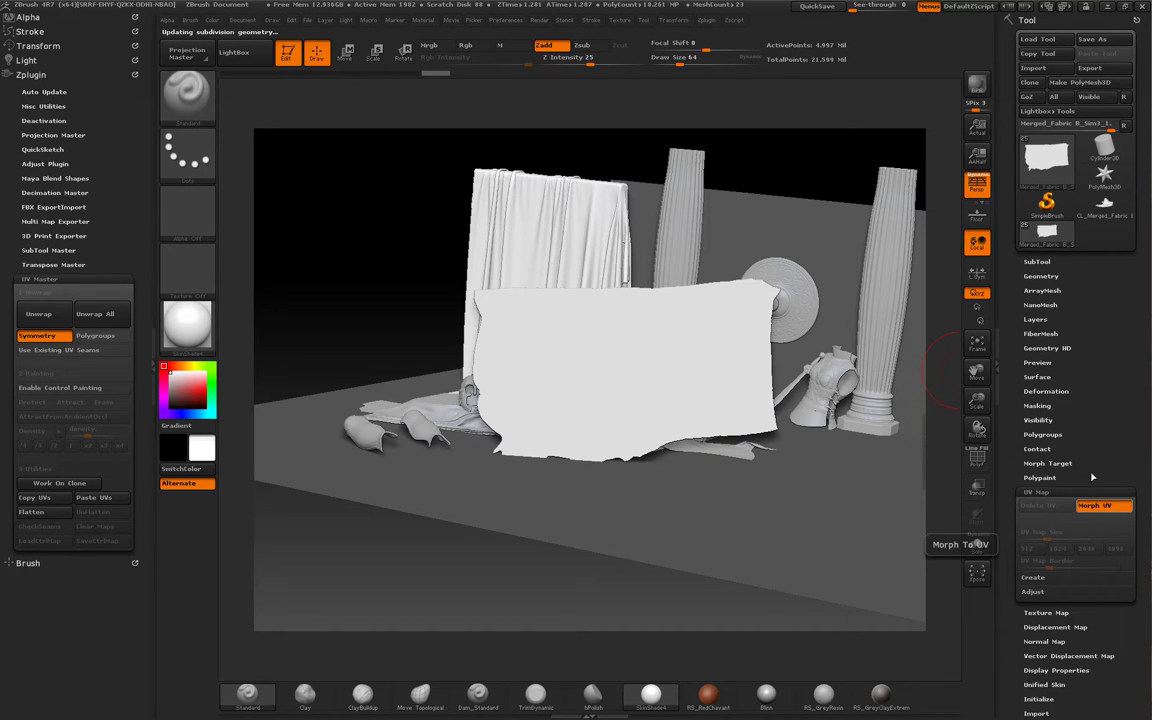
pyautogui.click(1095, 506)
pyautogui.moveTo(950, 348); pyautogui.dragTo(985, 381)
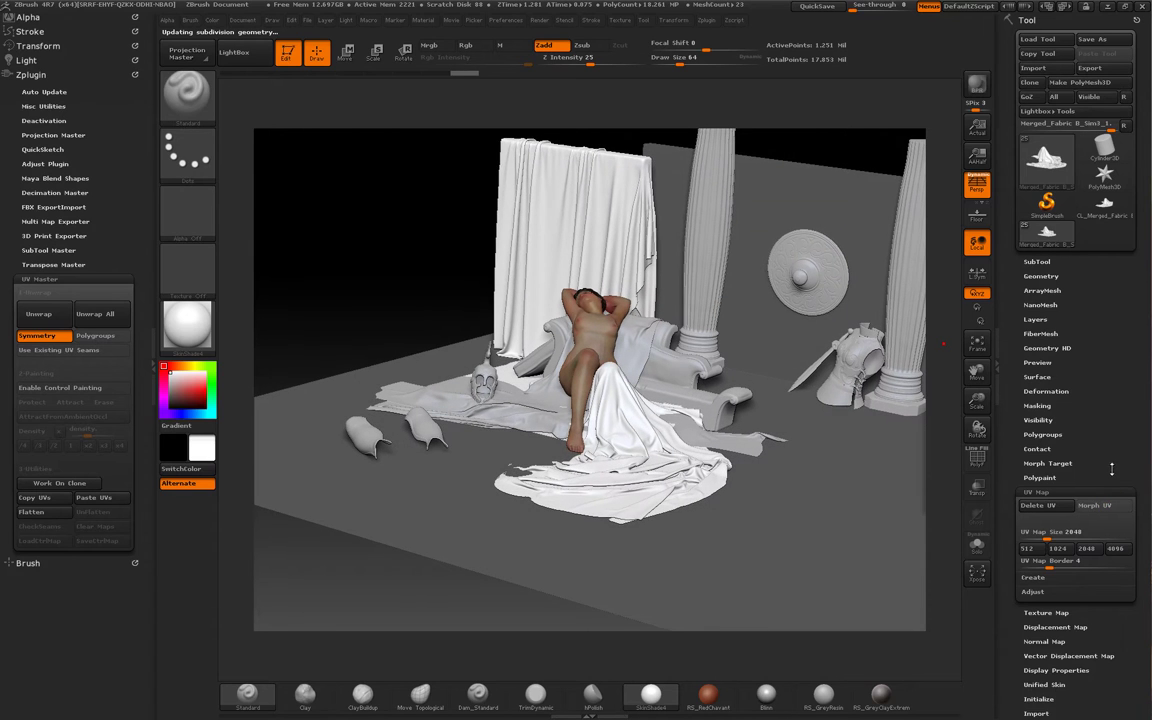
# Generate a new texture map for the draped fabric from its polypaint.
pyautogui.moveTo(1112, 469); pyautogui.dragTo(1068, 366)
pyautogui.click(1062, 377)
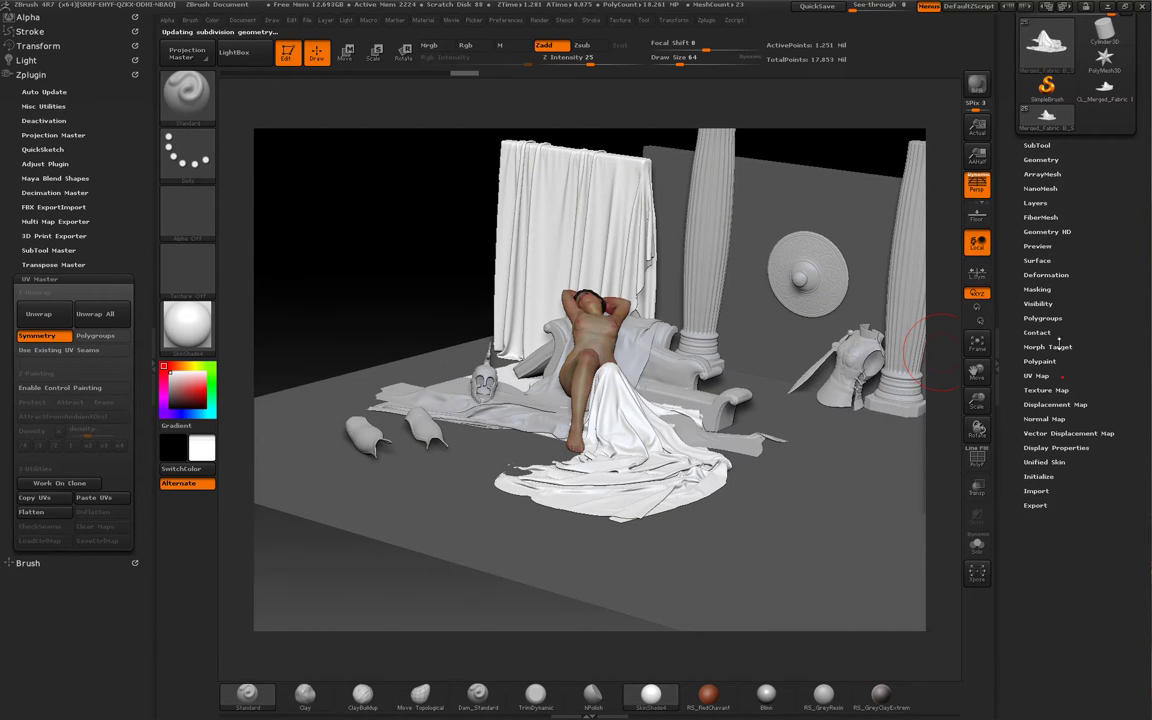
pyautogui.click(1046, 389)
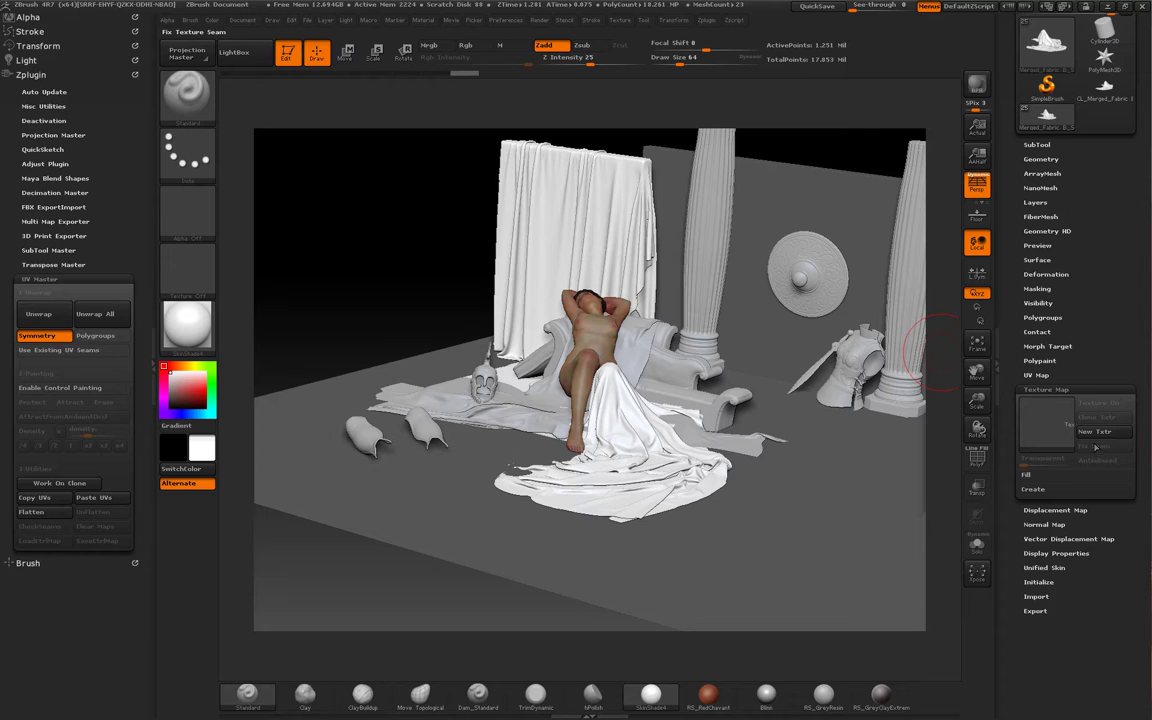
pyautogui.click(1034, 490)
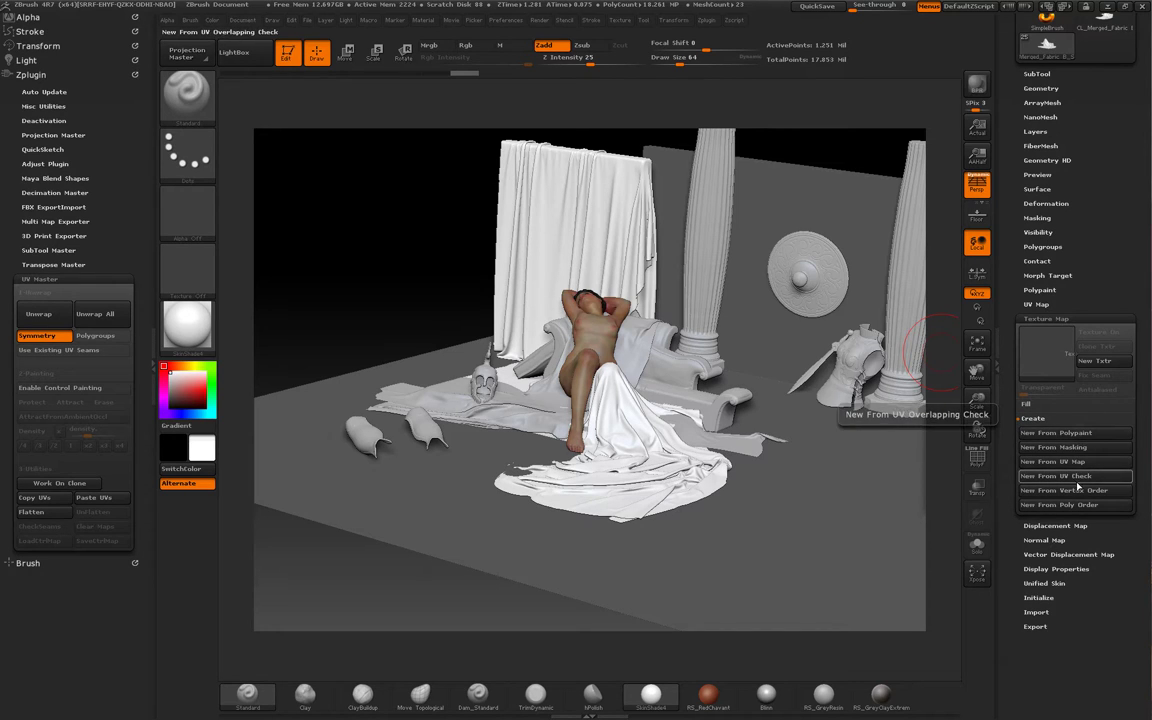
pyautogui.click(1070, 433)
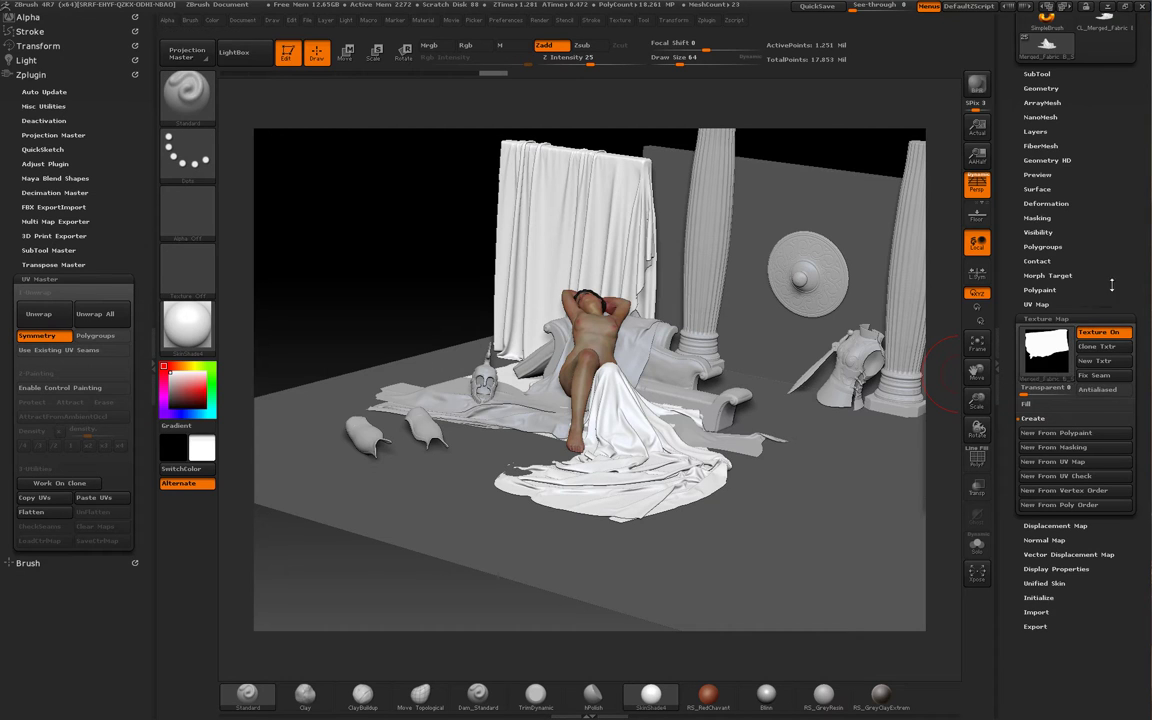
# Clone the fabric's texture map and export it as TX_Test.psd, saving its material index as a separate channel.
pyautogui.click(1104, 347)
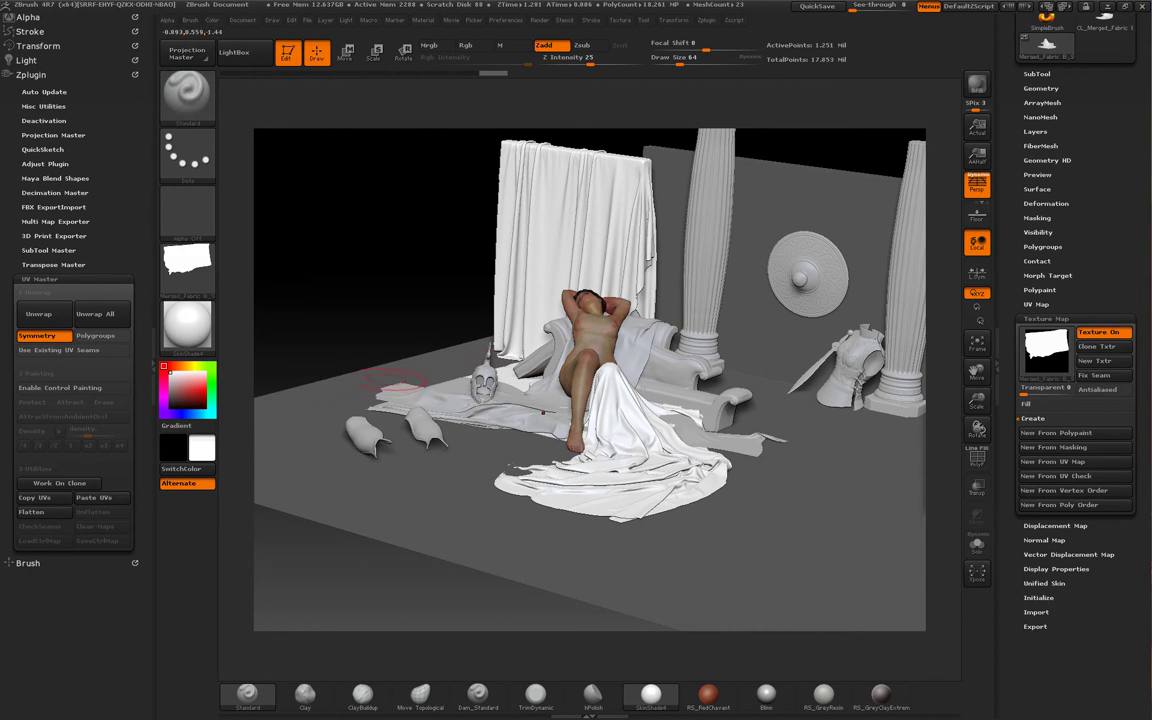
pyautogui.click(192, 265)
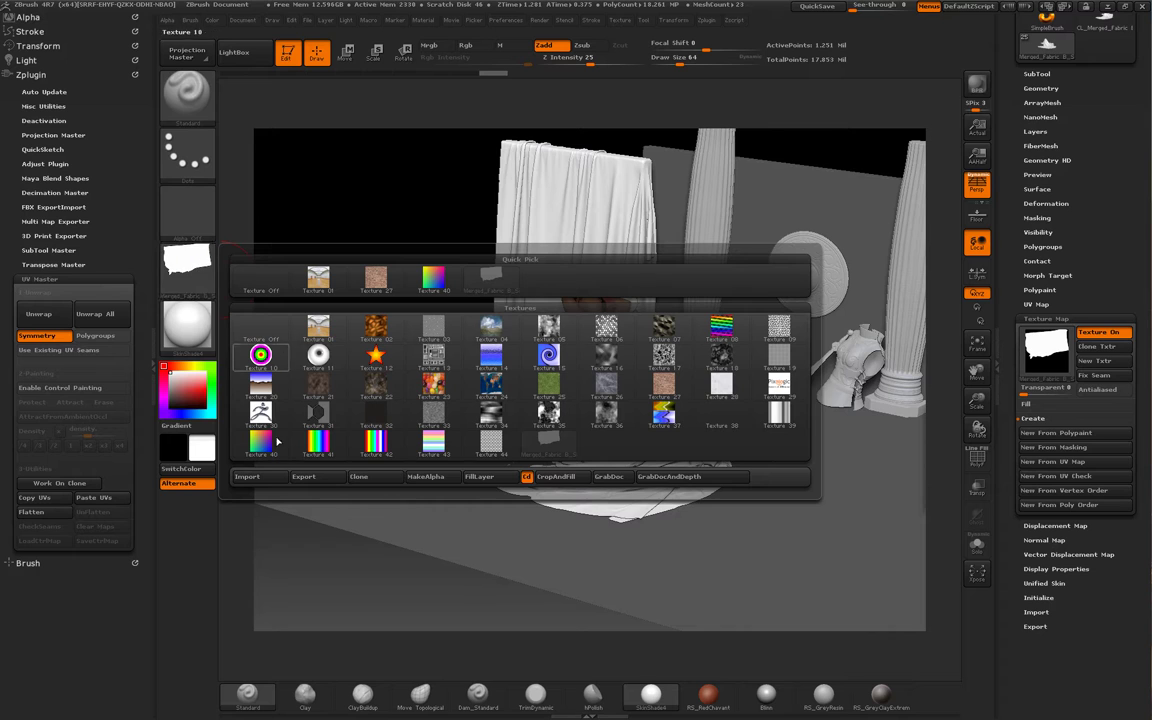
pyautogui.click(334, 479)
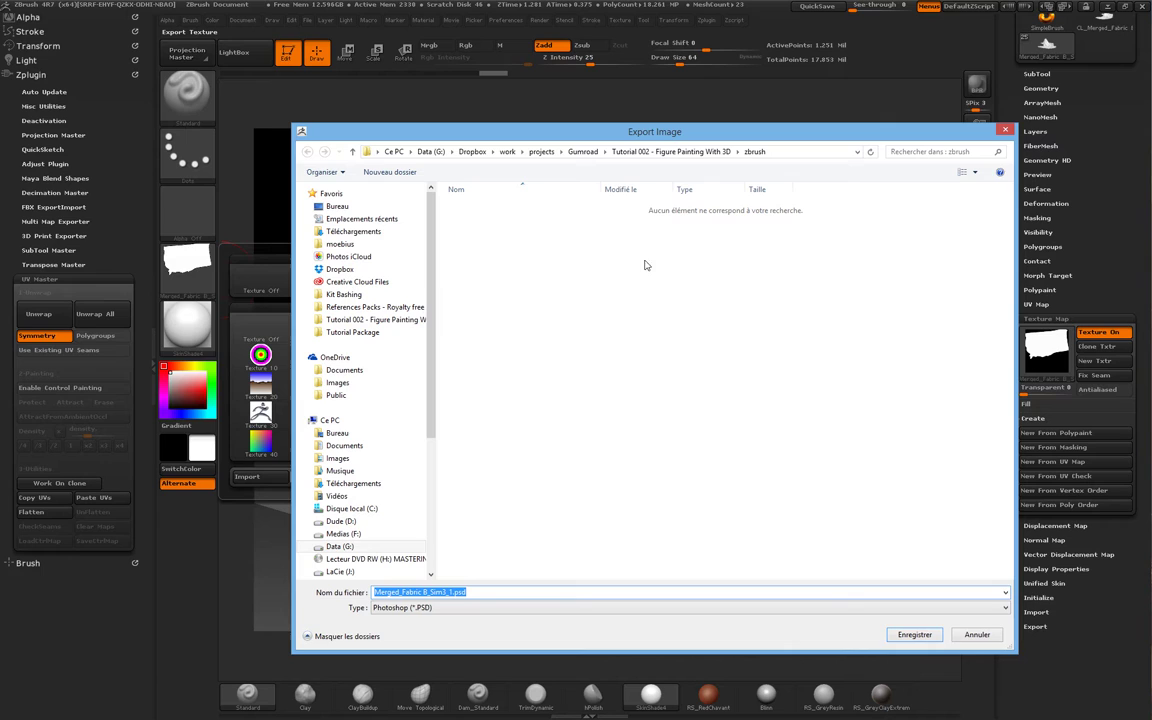
pyautogui.click(502, 594)
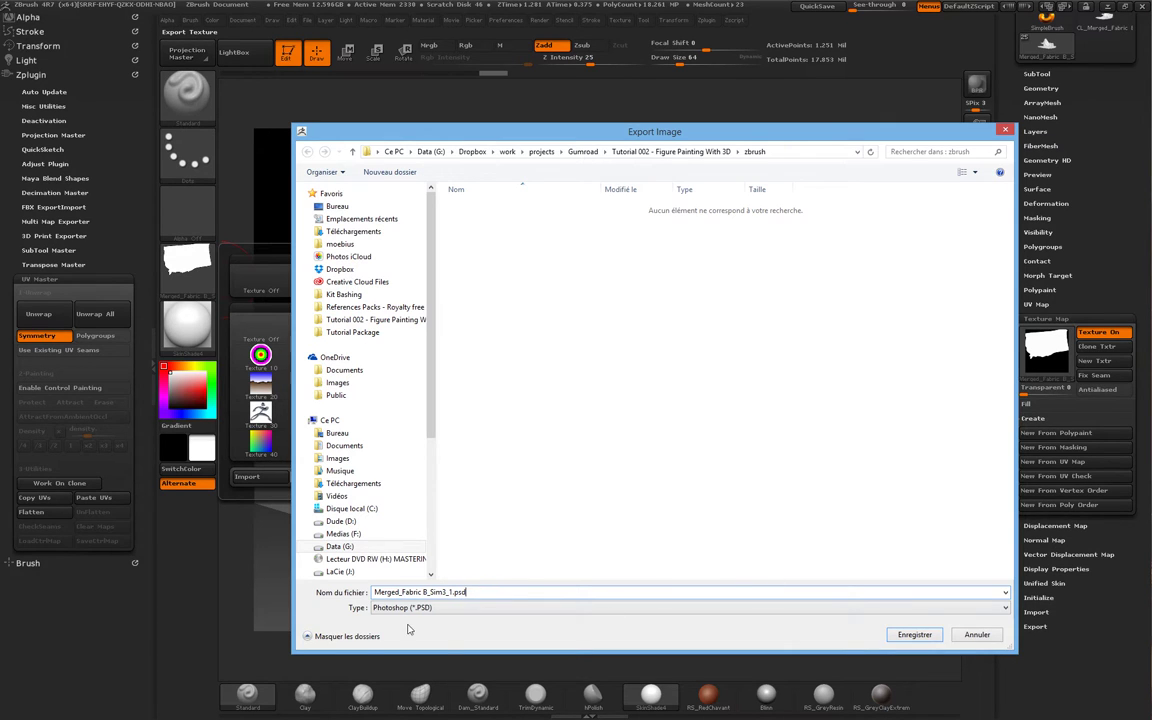
pyautogui.doubleClick(445, 594)
pyautogui.click(426, 596)
pyautogui.moveTo(456, 595); pyautogui.dragTo(364, 600)
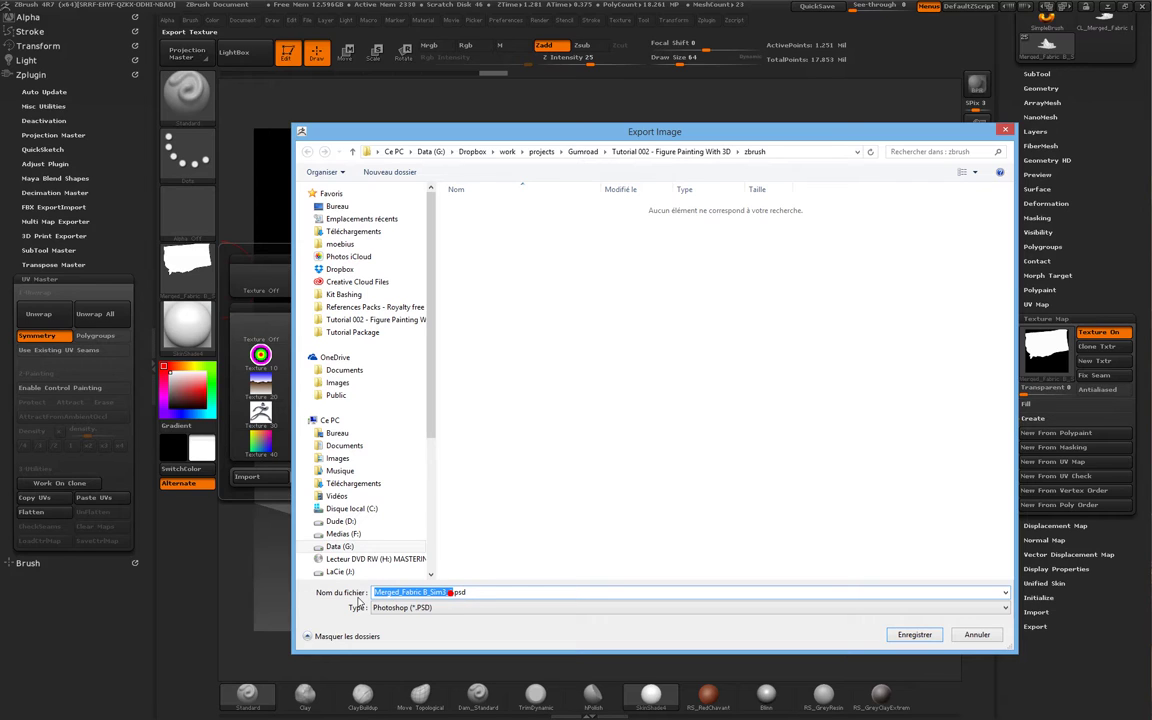
pyautogui.write('TX_Test')
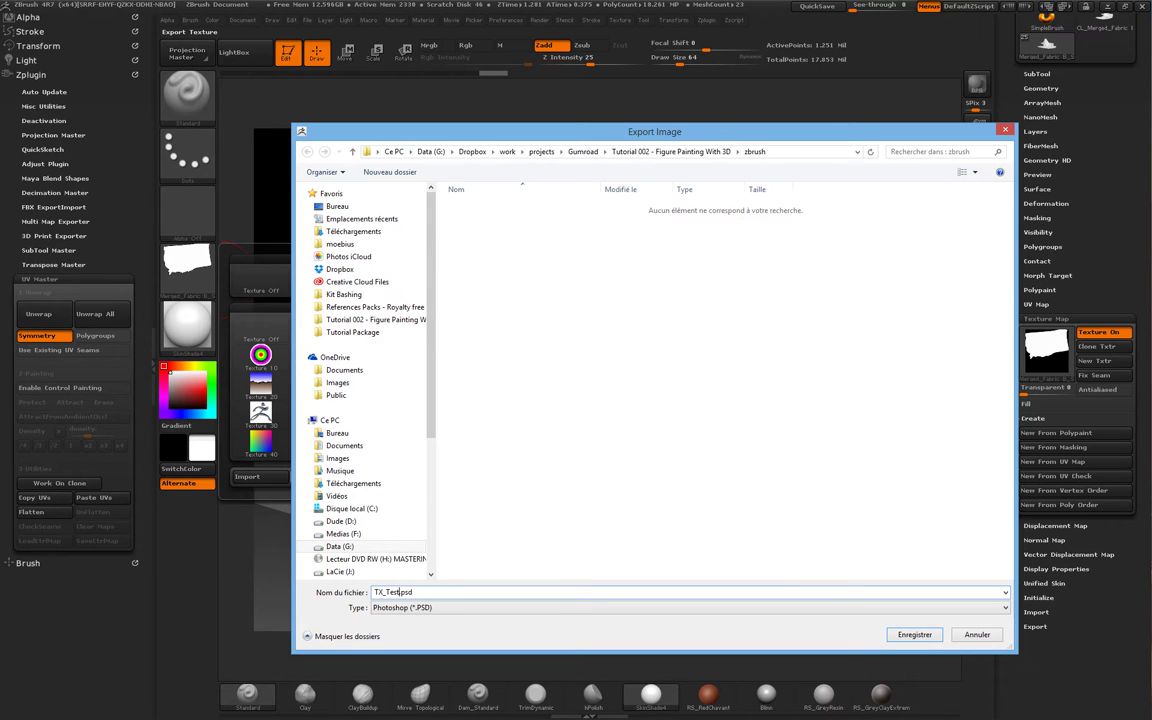
pyautogui.press('Return')
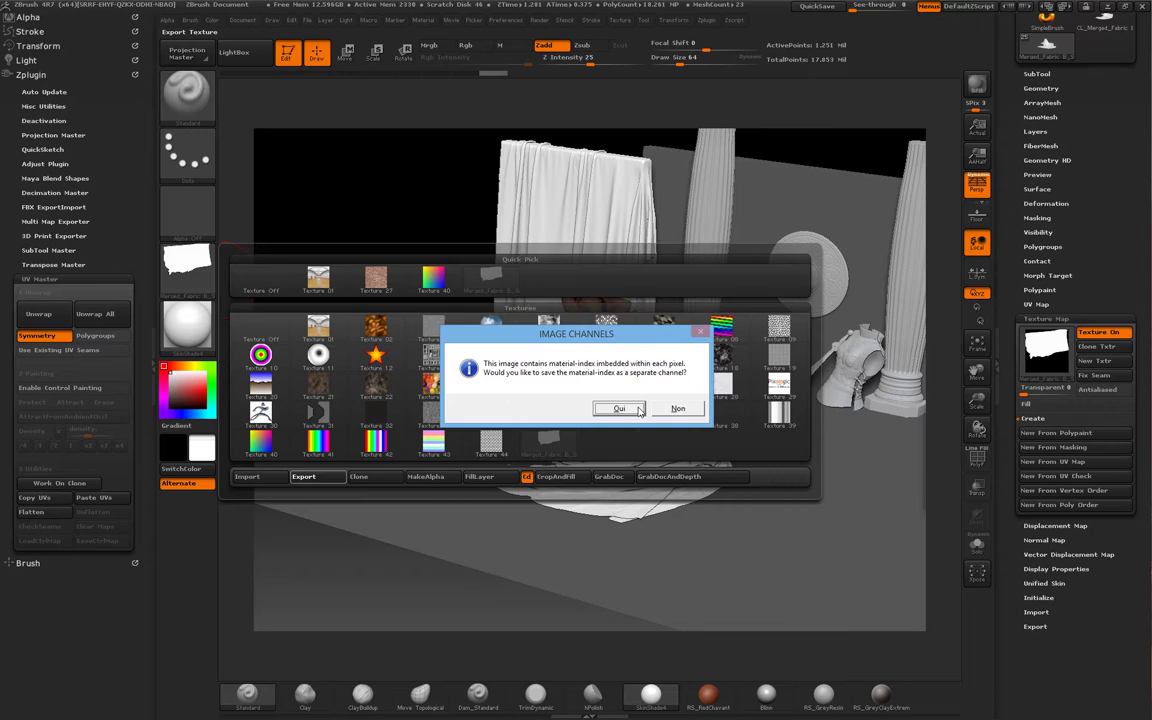
pyautogui.click(637, 409)
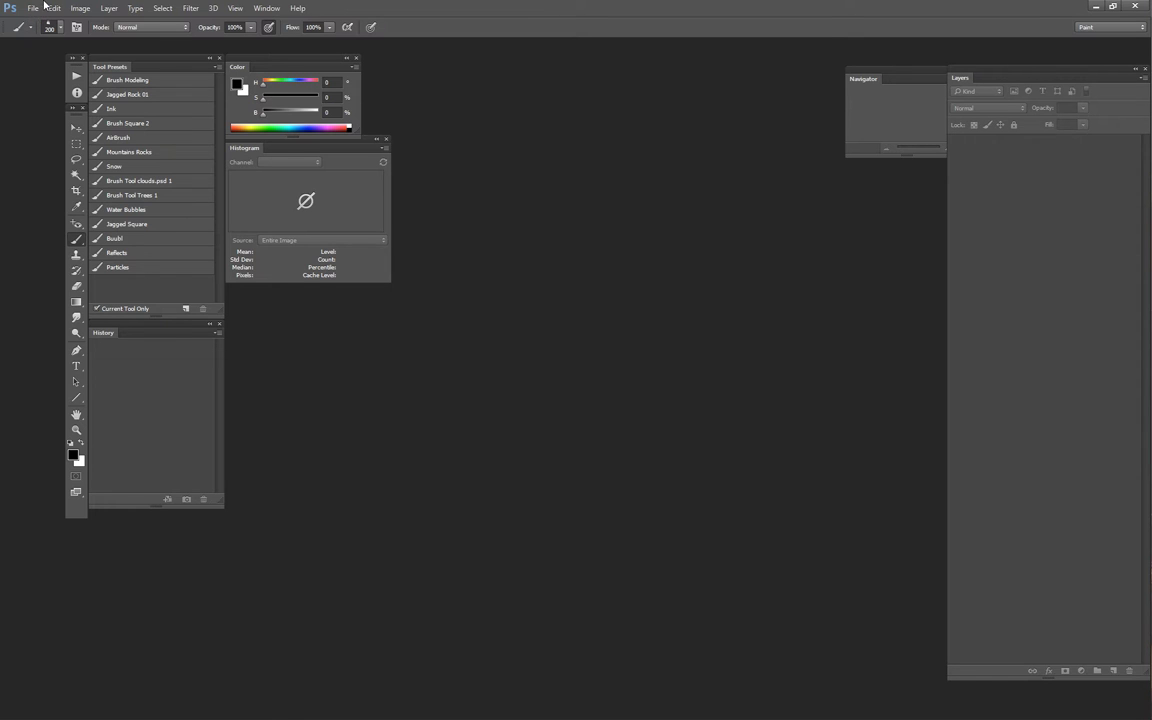
# Switch to Photoshop and open TX_Test.PSD from the Tutorial 002 project's zbrush folder.
pyautogui.click(32, 8)
pyautogui.click(45, 20)
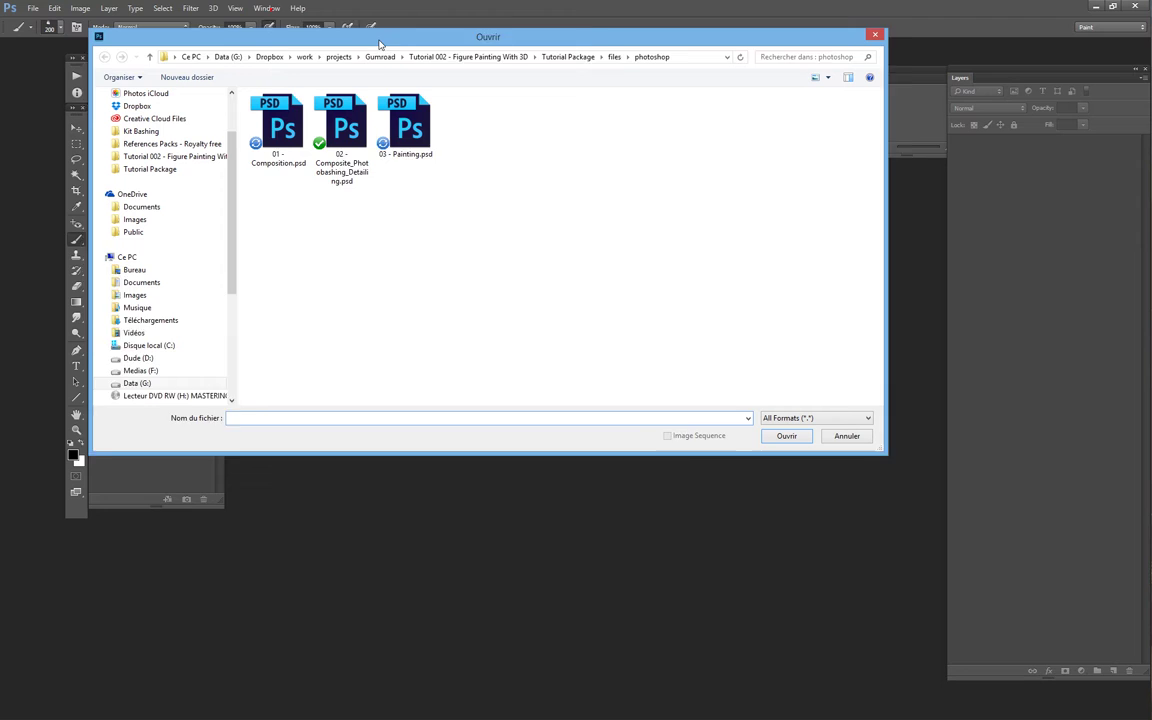
pyautogui.click(636, 62)
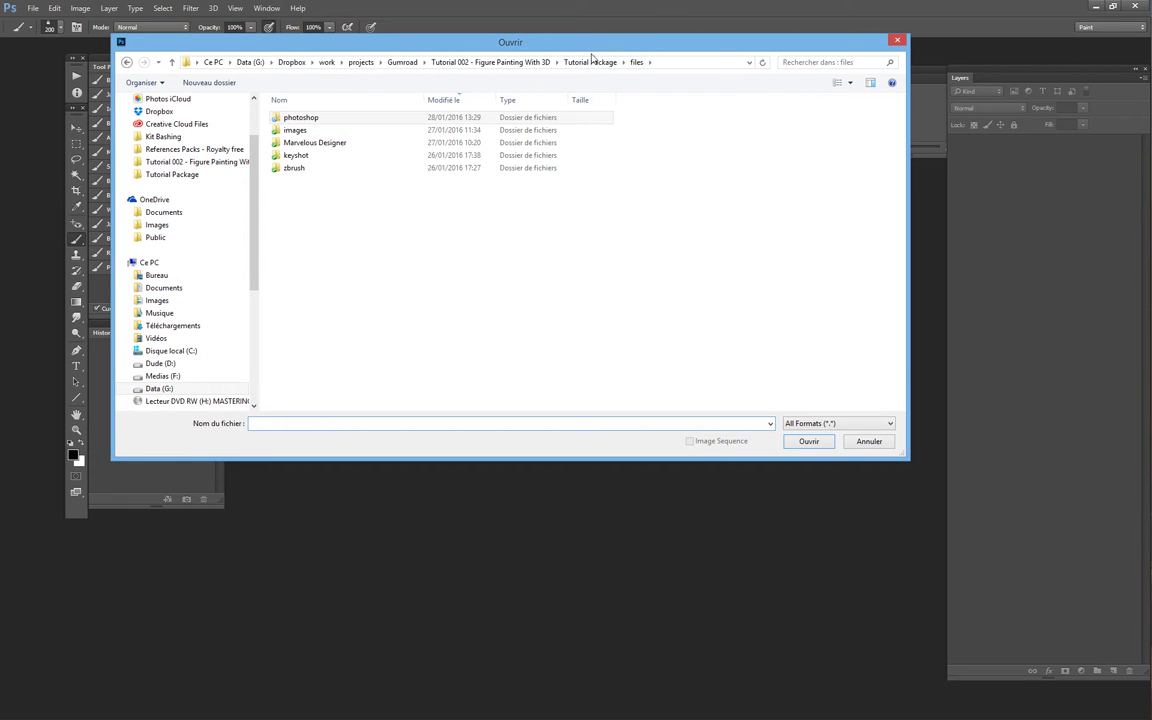
pyautogui.click(490, 62)
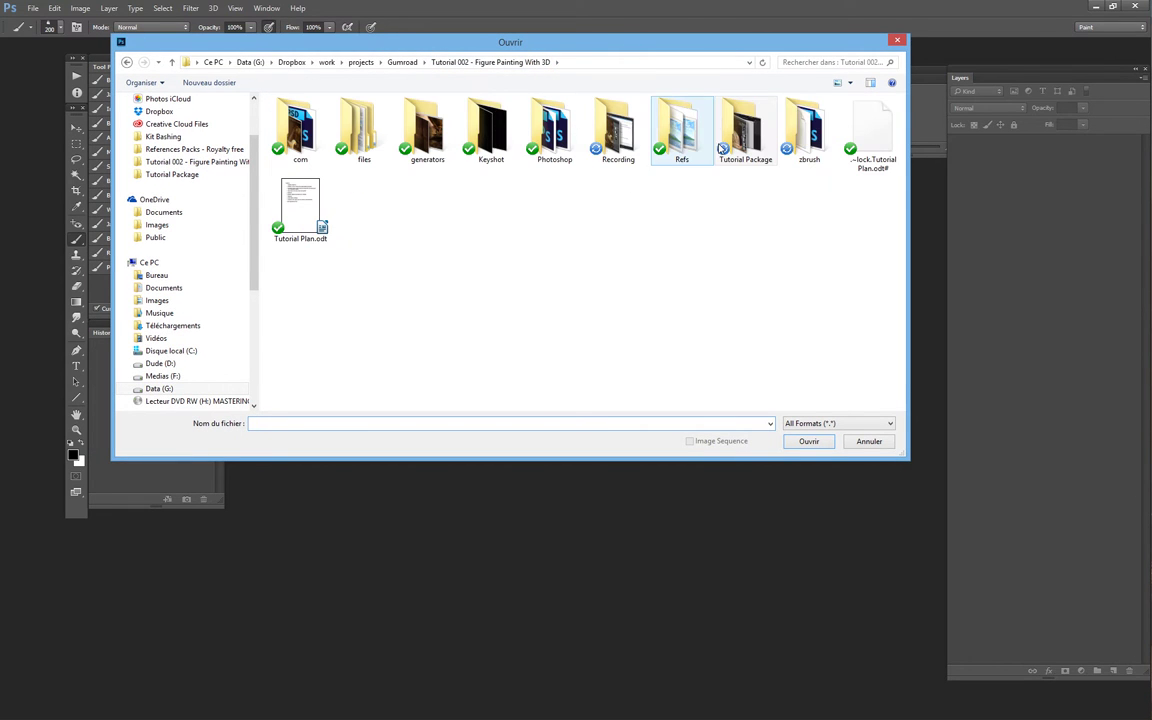
pyautogui.doubleClick(808, 128)
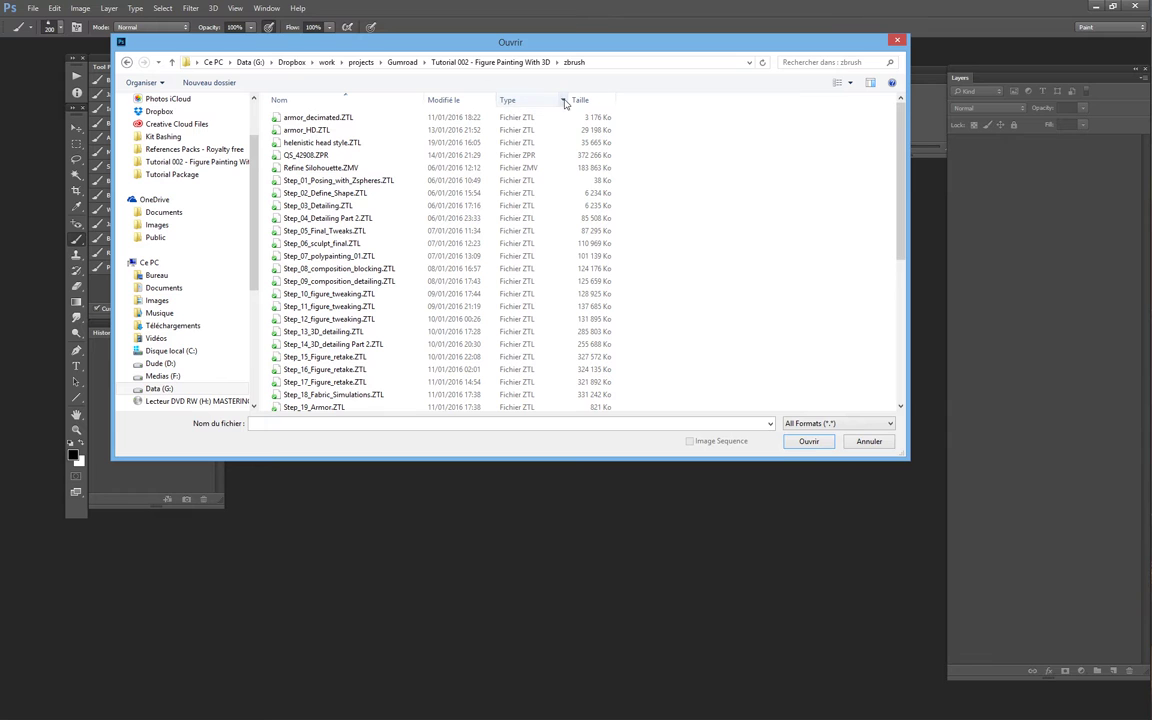
pyautogui.click(564, 101)
pyautogui.click(527, 97)
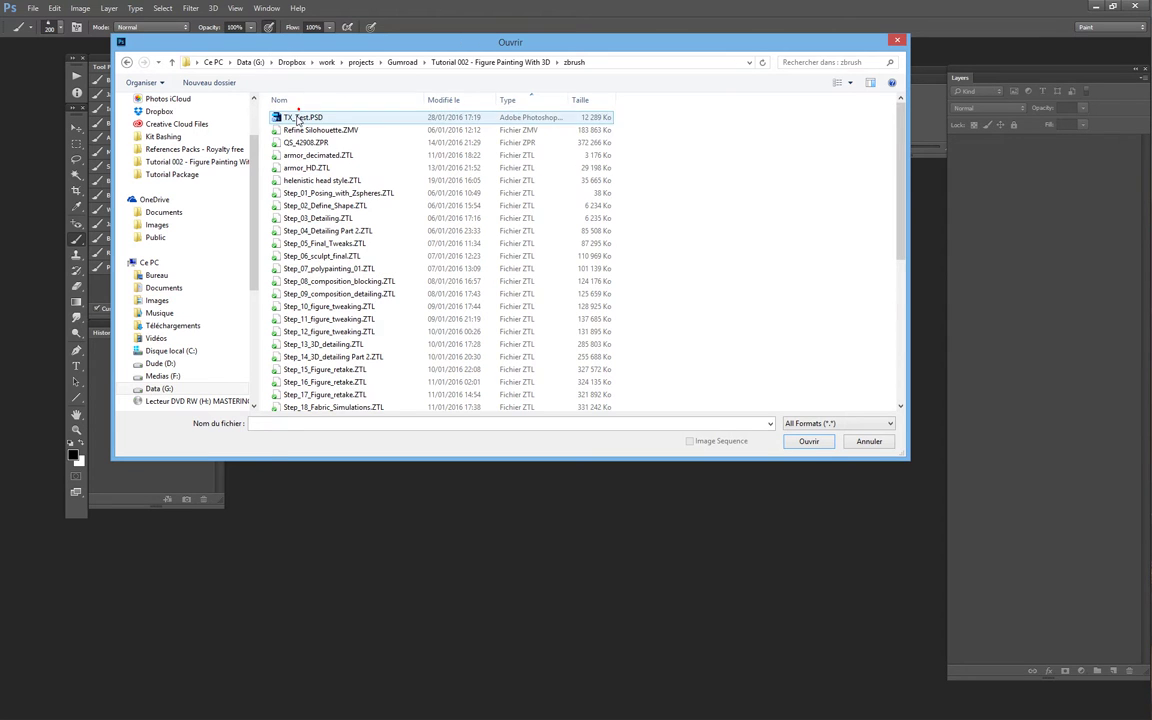
pyautogui.doubleClick(297, 118)
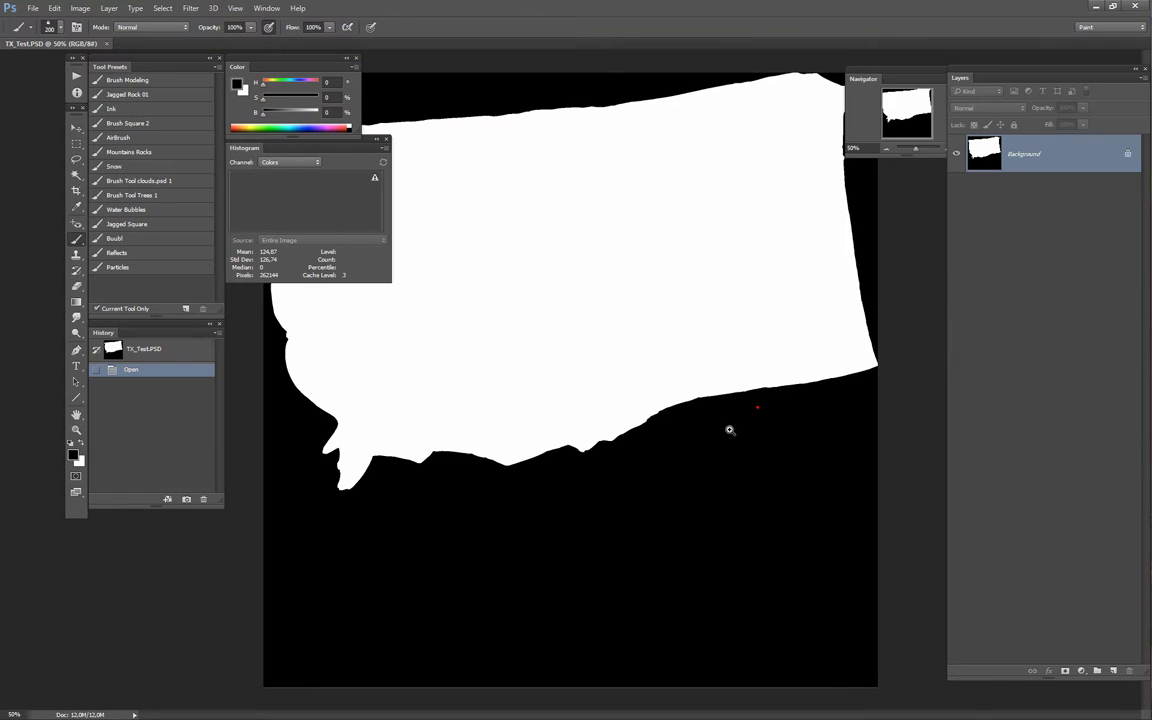
pyautogui.moveTo(737, 441)
pyautogui.keyDown('ctrl'); pyautogui.mouseDown()
pyautogui.moveTo(707, 463)
pyautogui.moveTo(696, 456)
pyautogui.mouseUp(); pyautogui.keyUp('ctrl')
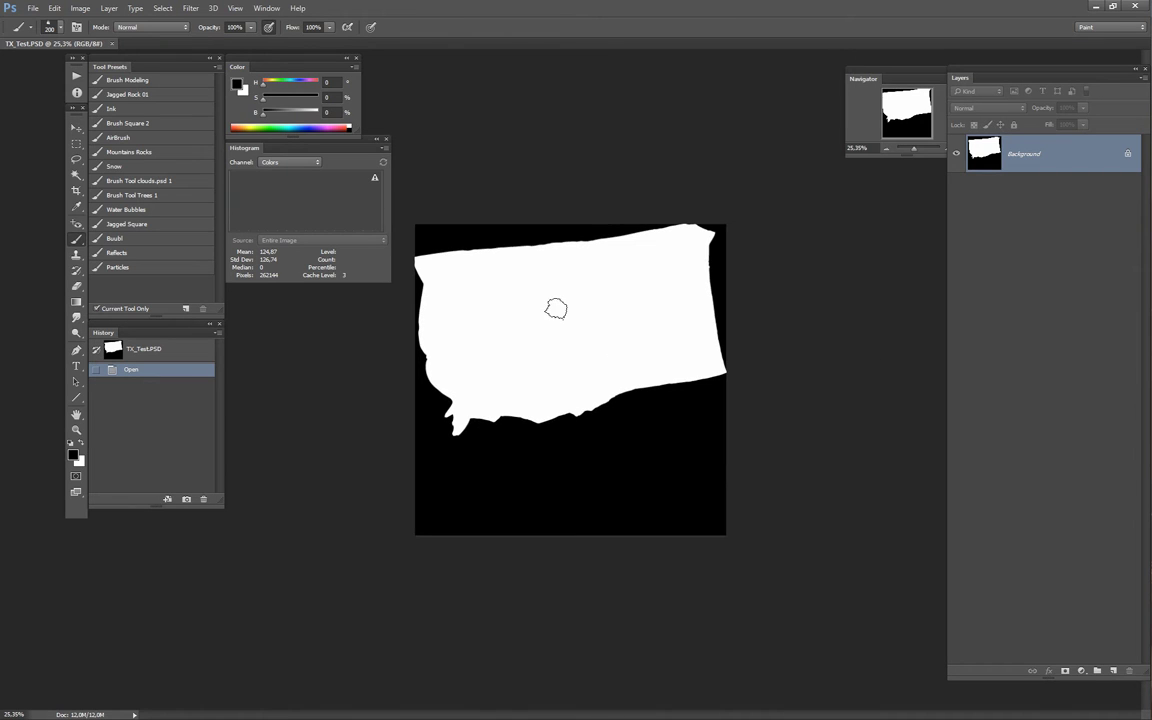
pyautogui.click(166, 80)
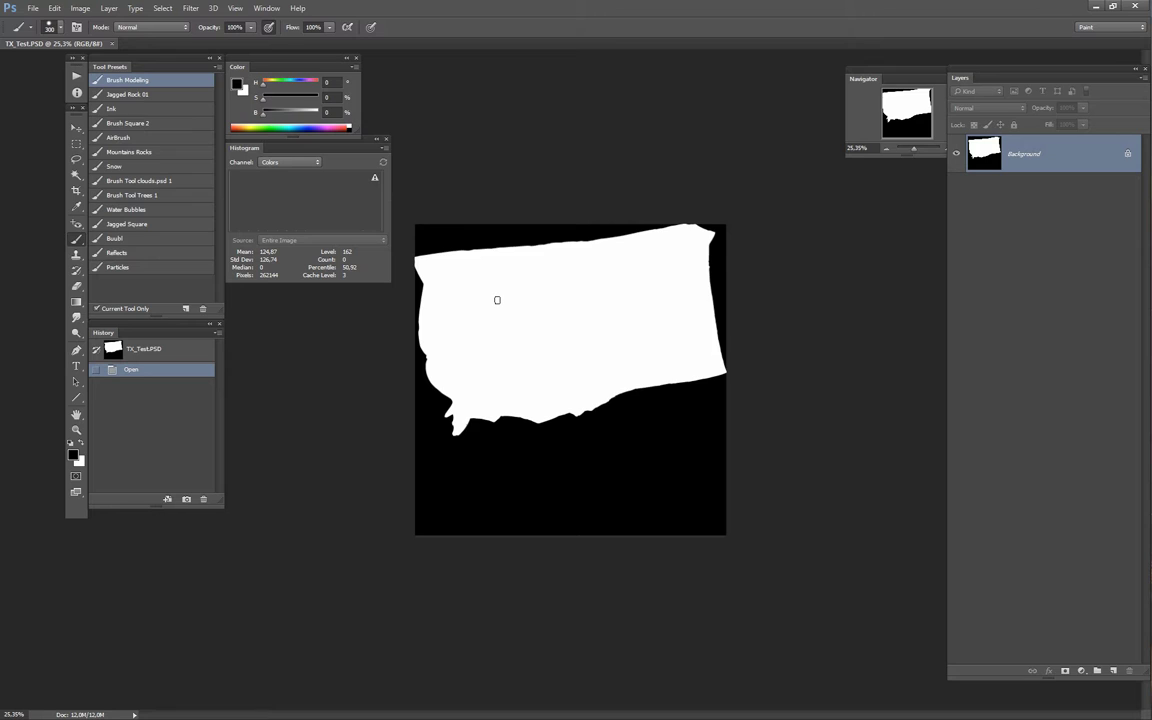
pyautogui.press('u')
pyautogui.moveTo(441, 284); pyautogui.dragTo(671, 264)
pyautogui.hotkey('ctrl', 'z')
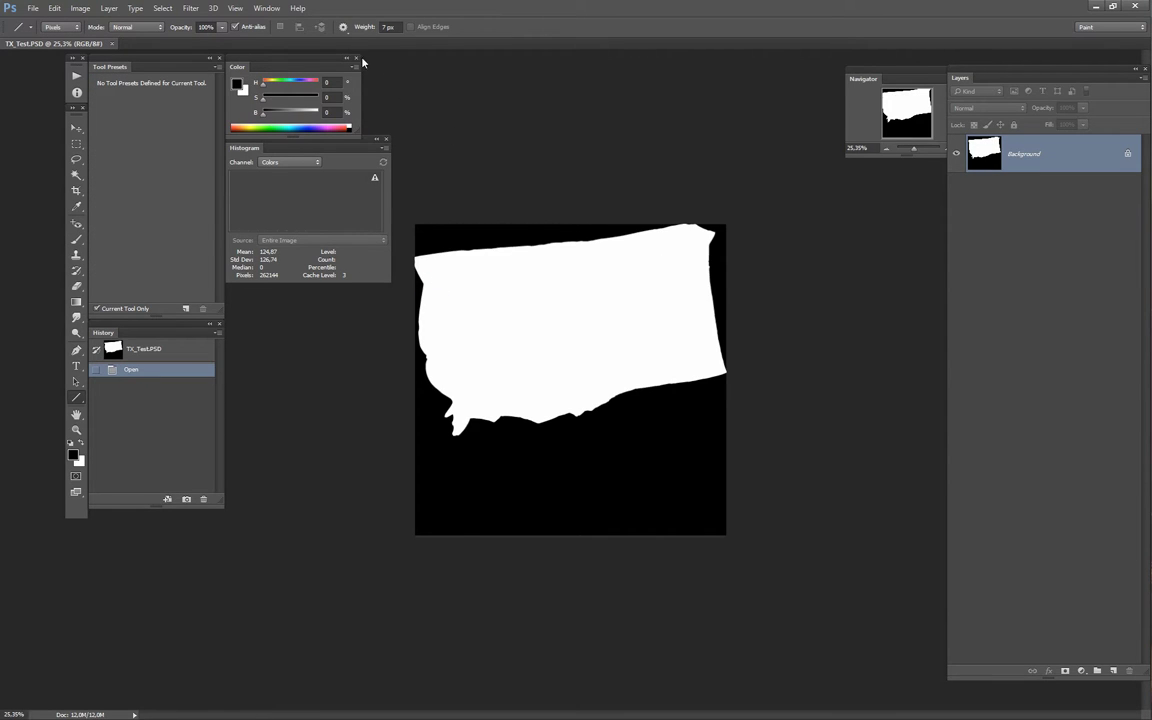
# Draw seven parallel, slanted black lines with a 39 px weight across the white fabric shape.
pyautogui.moveTo(436, 274)
pyautogui.mouseDown()
pyautogui.moveTo(706, 228)
pyautogui.moveTo(683, 238)
pyautogui.moveTo(697, 239)
pyautogui.mouseUp()
pyautogui.moveTo(437, 302)
pyautogui.mouseDown()
pyautogui.moveTo(699, 252)
pyautogui.moveTo(478, 316)
pyautogui.moveTo(690, 262)
pyautogui.moveTo(712, 262)
pyautogui.moveTo(704, 278)
pyautogui.mouseUp()
pyautogui.moveTo(447, 342); pyautogui.dragTo(704, 300)
pyautogui.moveTo(451, 367); pyautogui.dragTo(700, 318)
pyautogui.moveTo(466, 393); pyautogui.dragTo(705, 364)
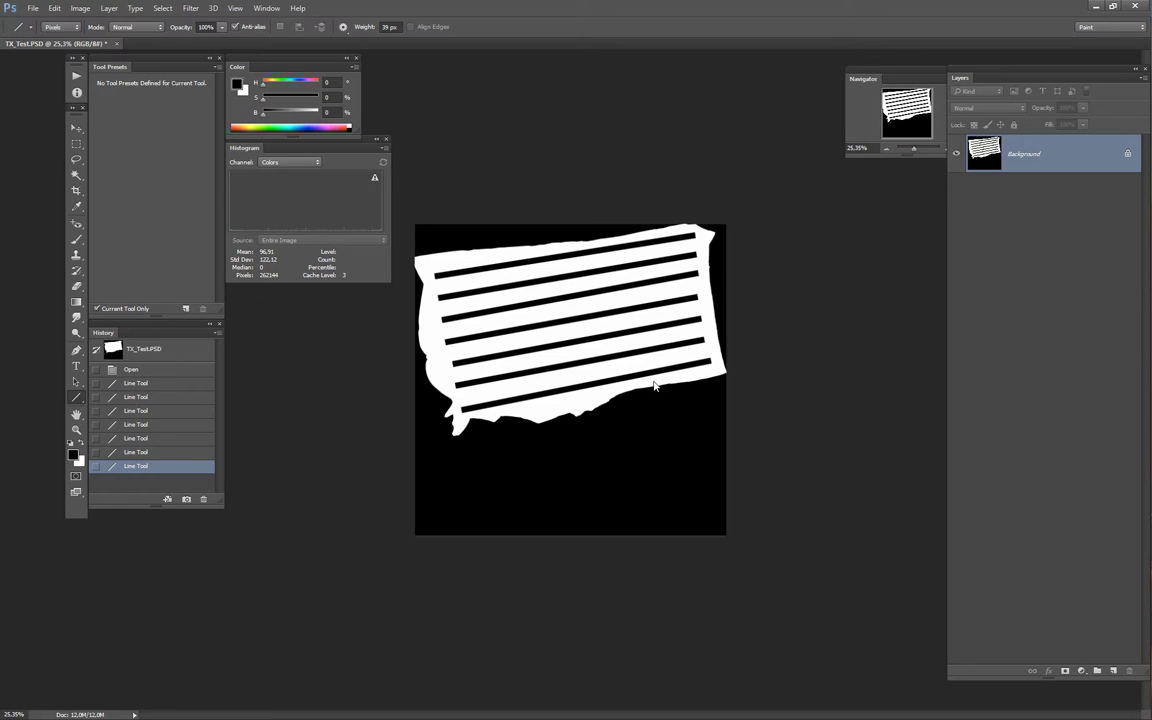
# Export the striped texture for web as TX_Test.jpg in the project's zbrush folder.
pyautogui.hotkey('ctrl', 'alt', 'shift', 's')
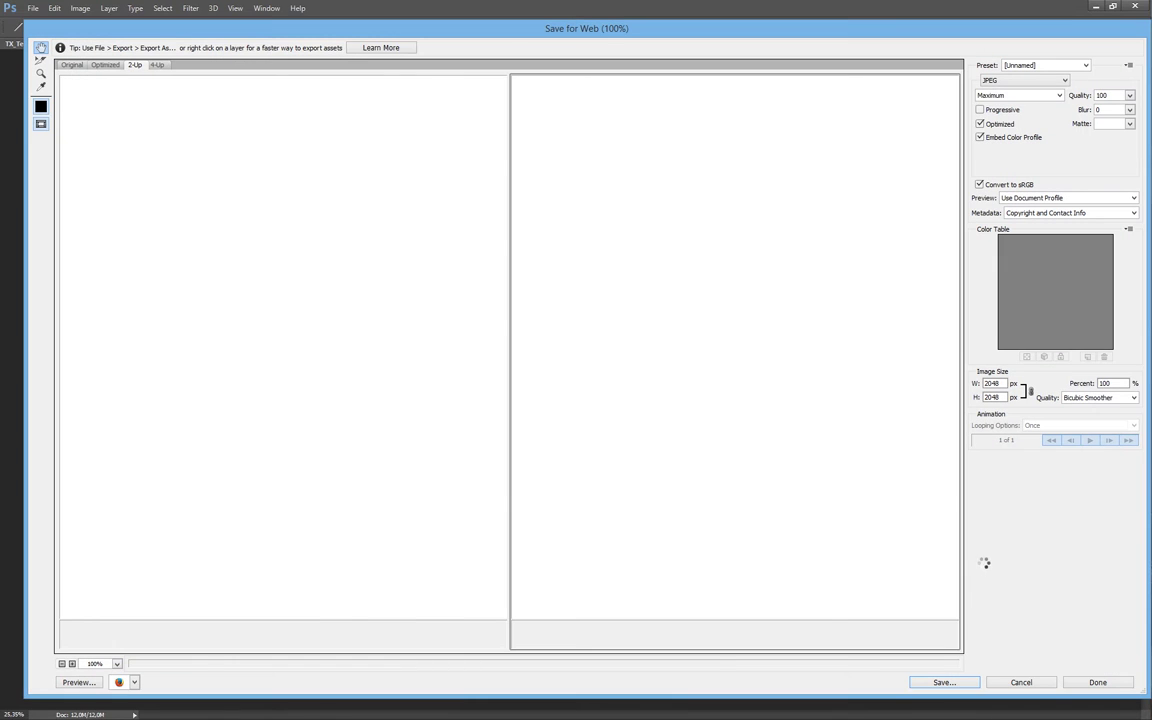
pyautogui.click(942, 683)
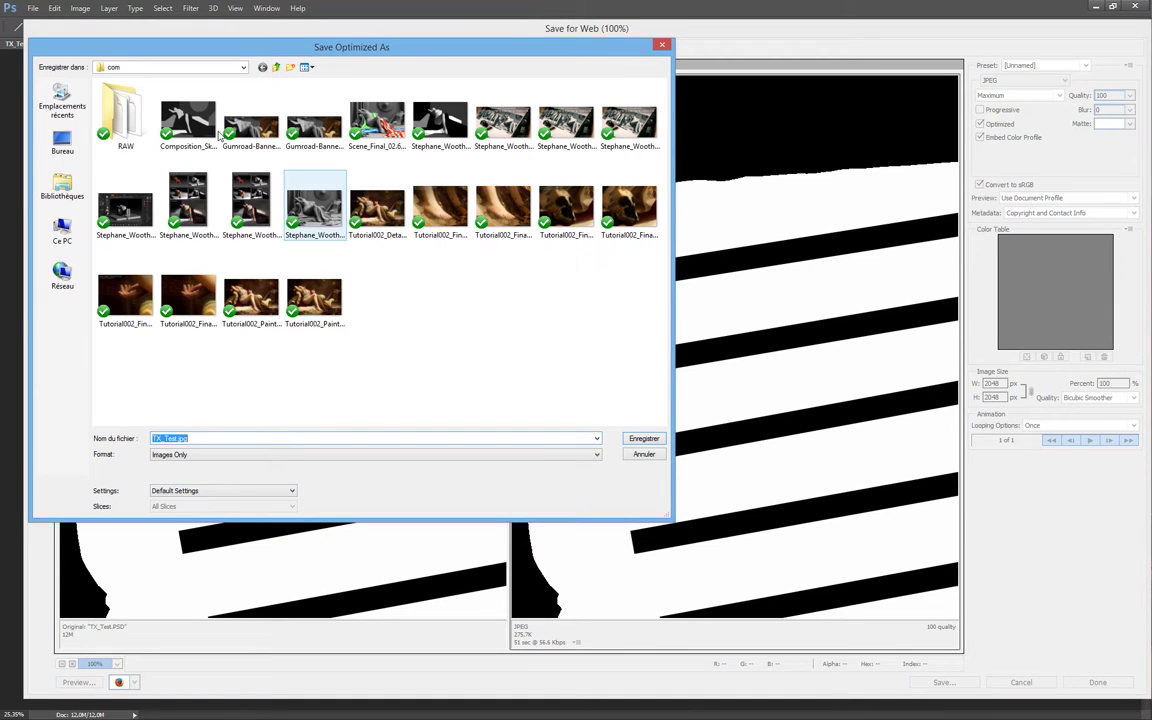
pyautogui.click(277, 68)
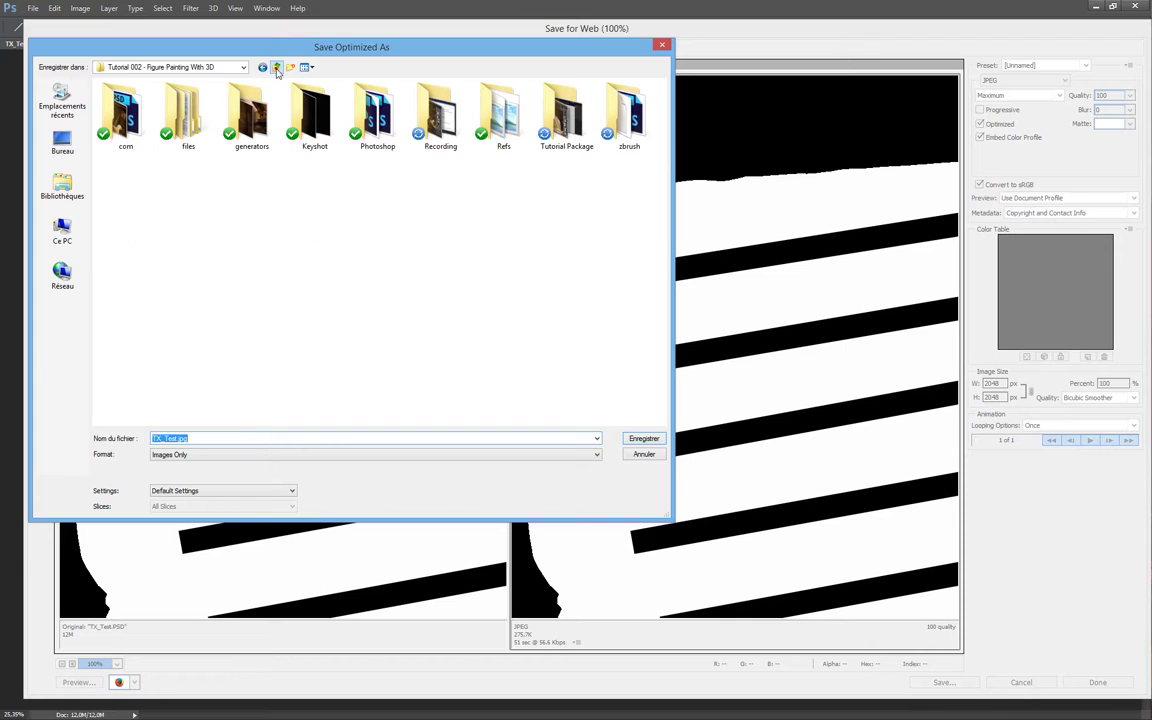
pyautogui.doubleClick(629, 115)
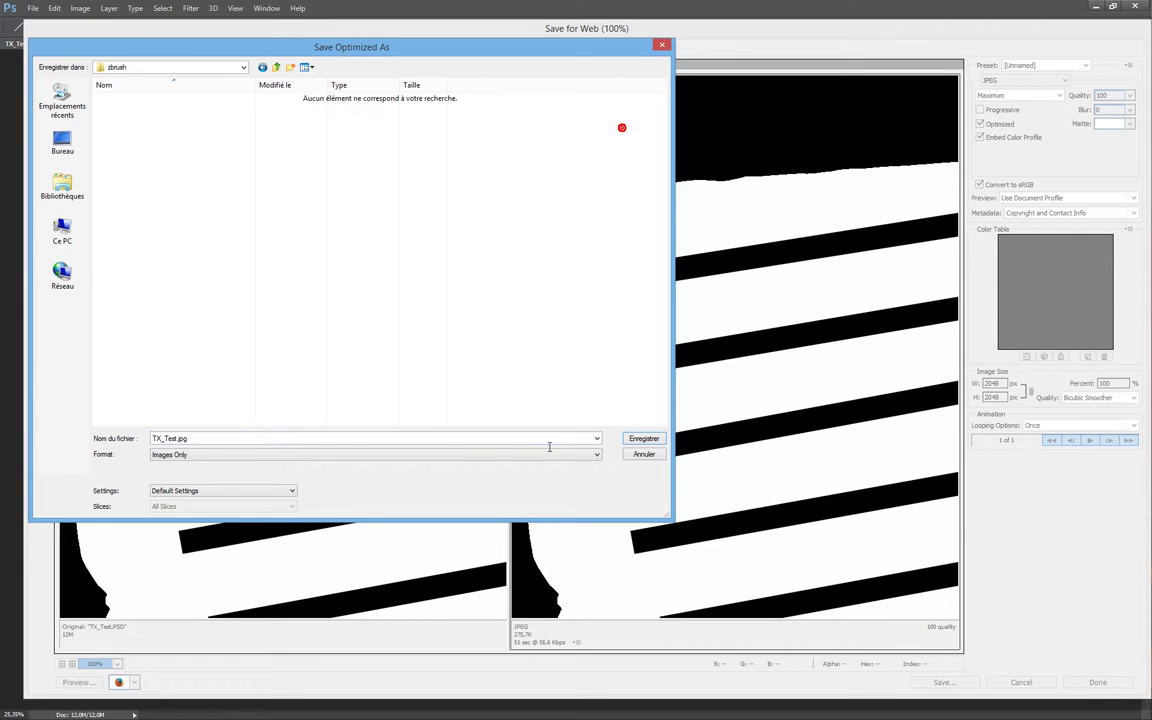
pyautogui.click(645, 440)
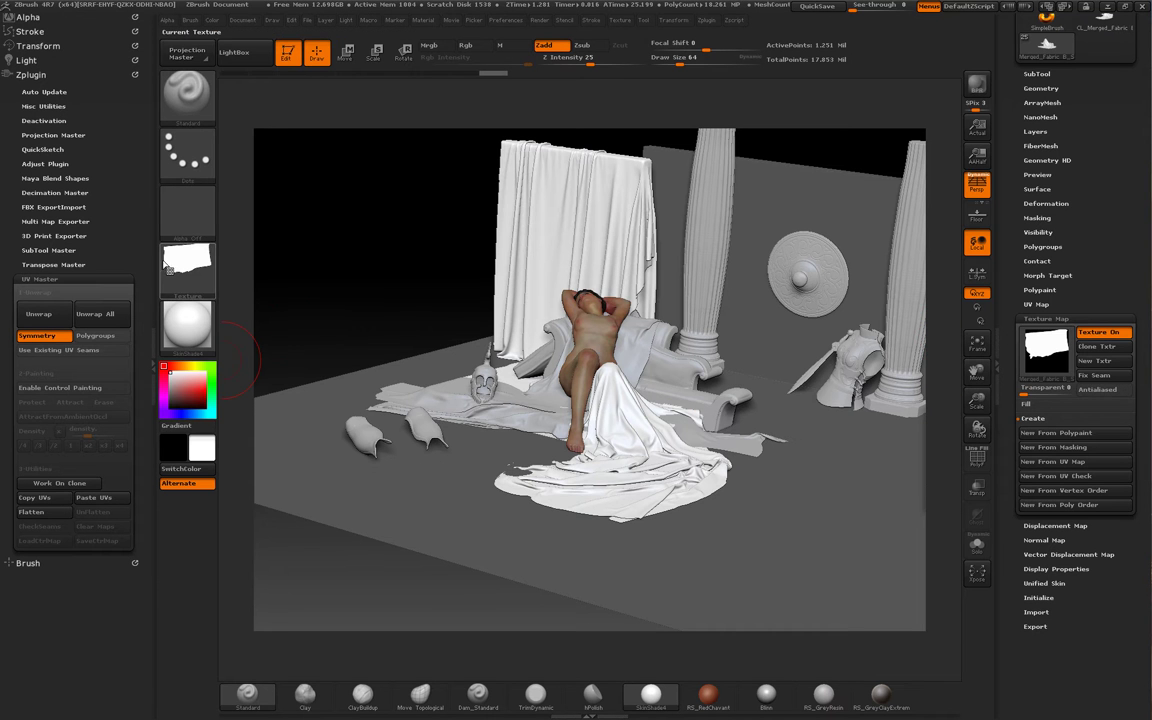
# Switch back to ZBrush and import the striped TX_Test.jpg into the texture library.
pyautogui.click(170, 262)
pyautogui.click(186, 250)
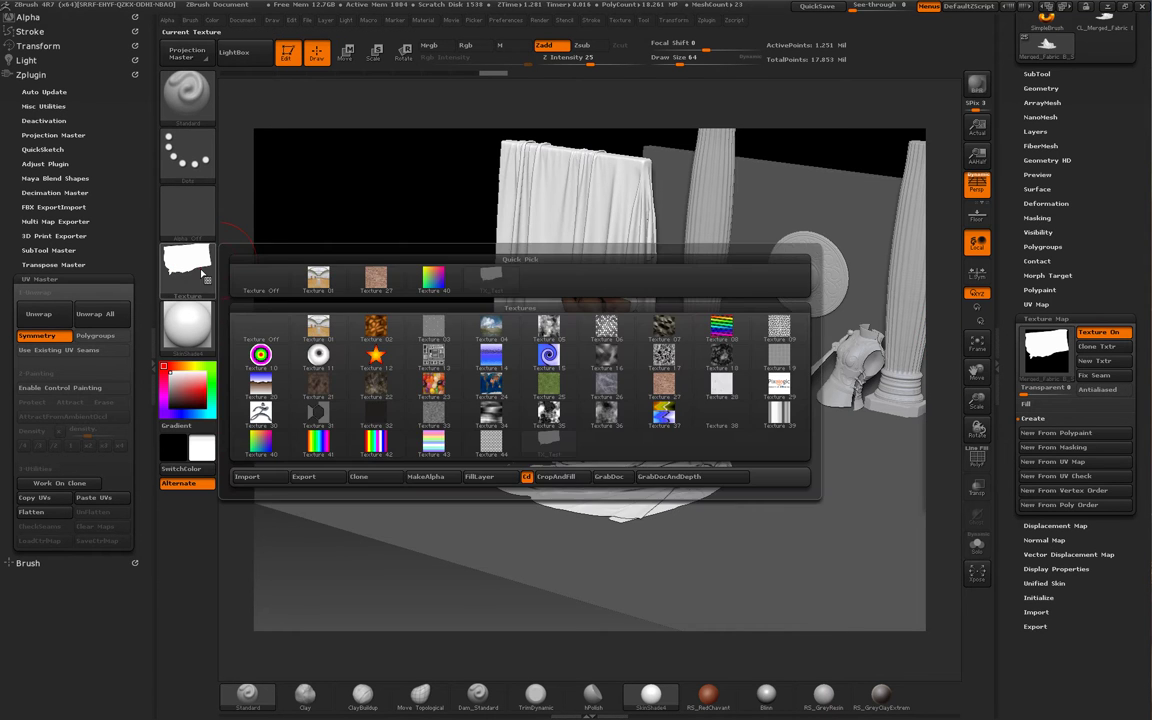
pyautogui.click(256, 481)
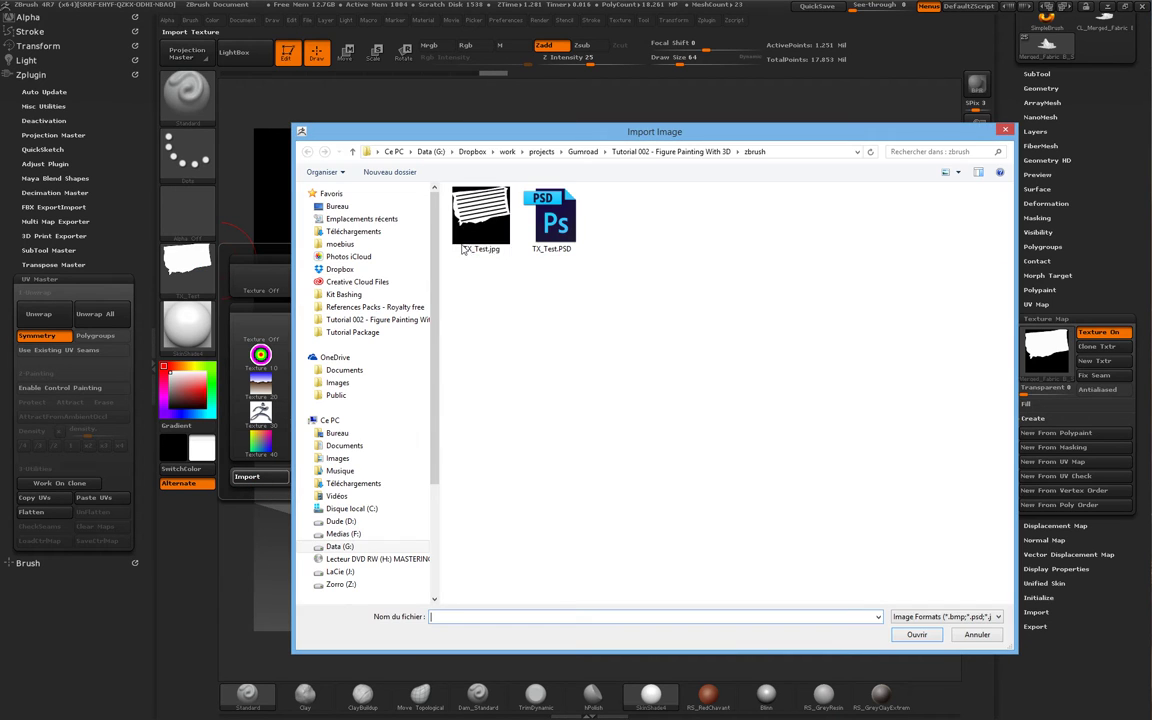
pyautogui.doubleClick(476, 206)
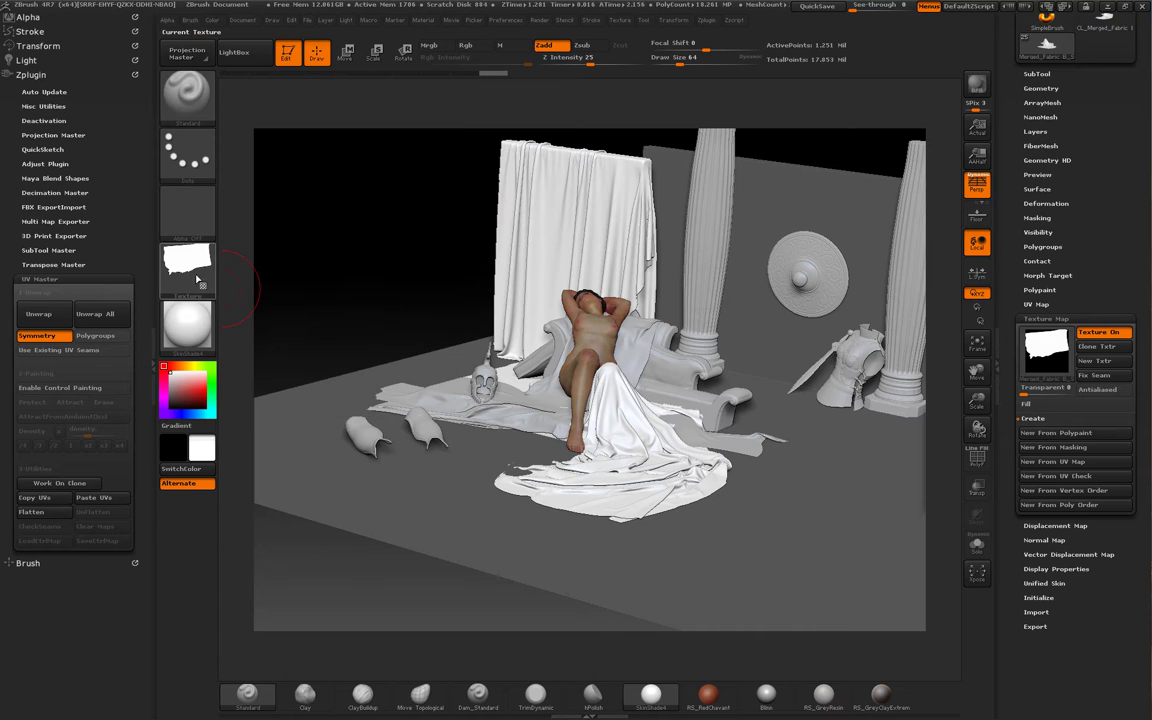
# Assign the imported striped TX_Test texture as the draped fabric's texture map.
pyautogui.click(1045, 343)
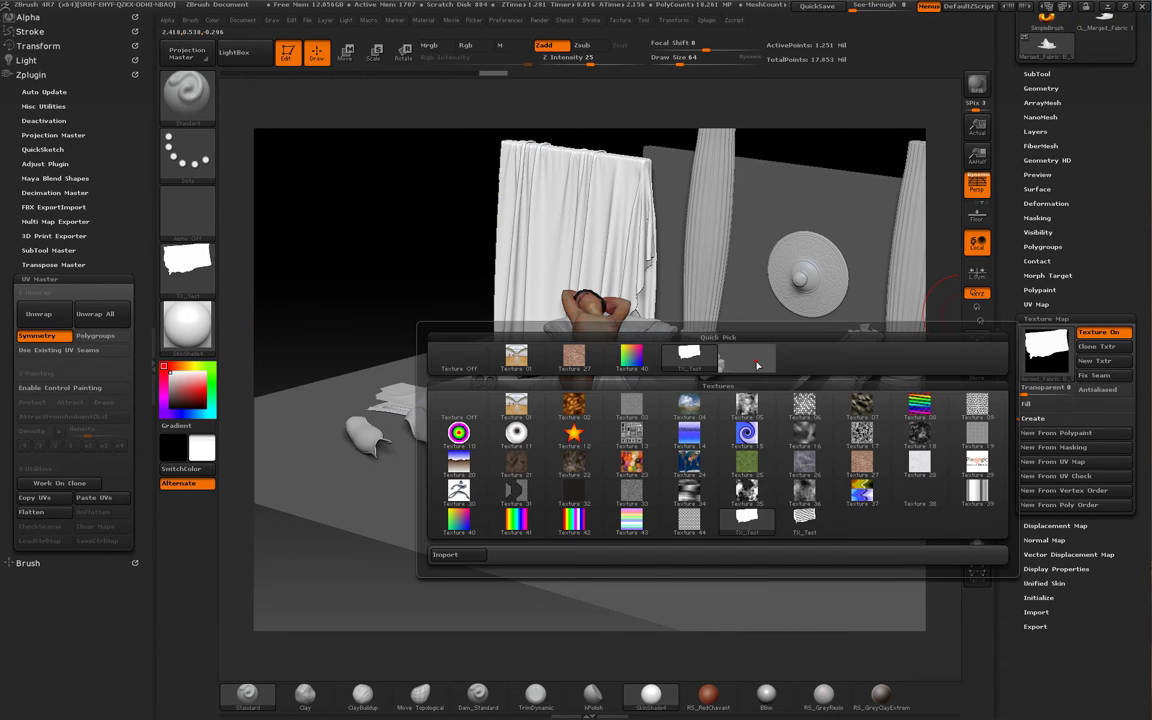
pyautogui.click(752, 362)
pyautogui.moveTo(957, 303); pyautogui.dragTo(900, 170)
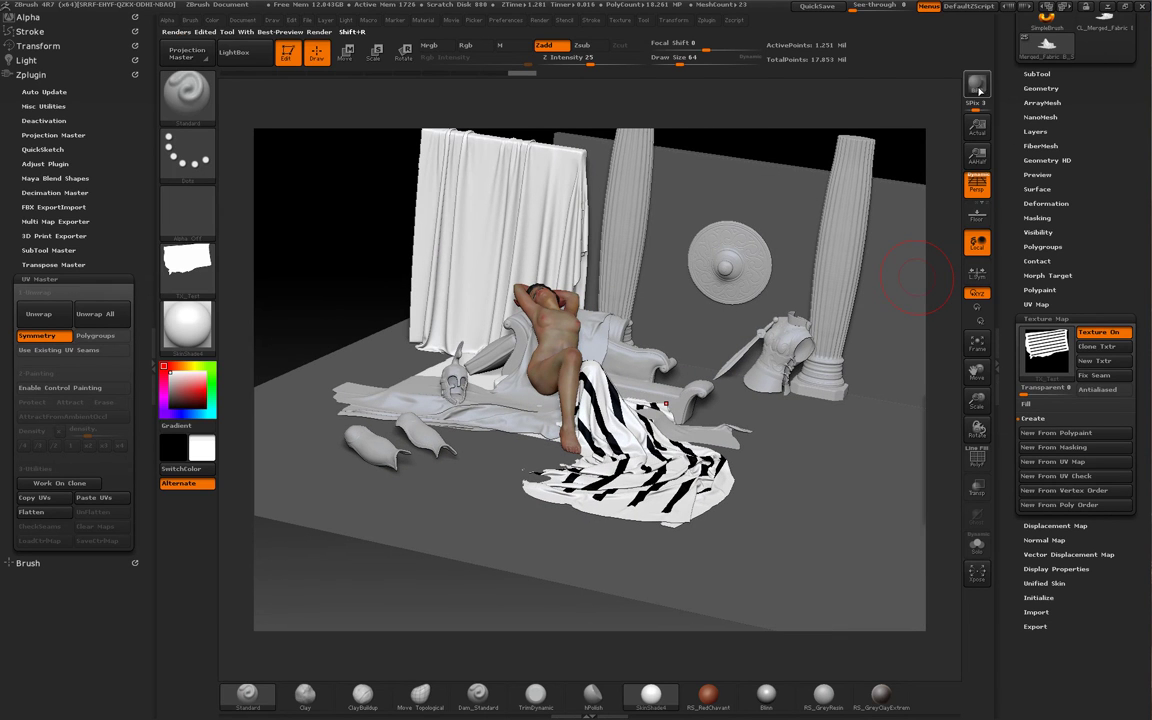
pyautogui.click(978, 87)
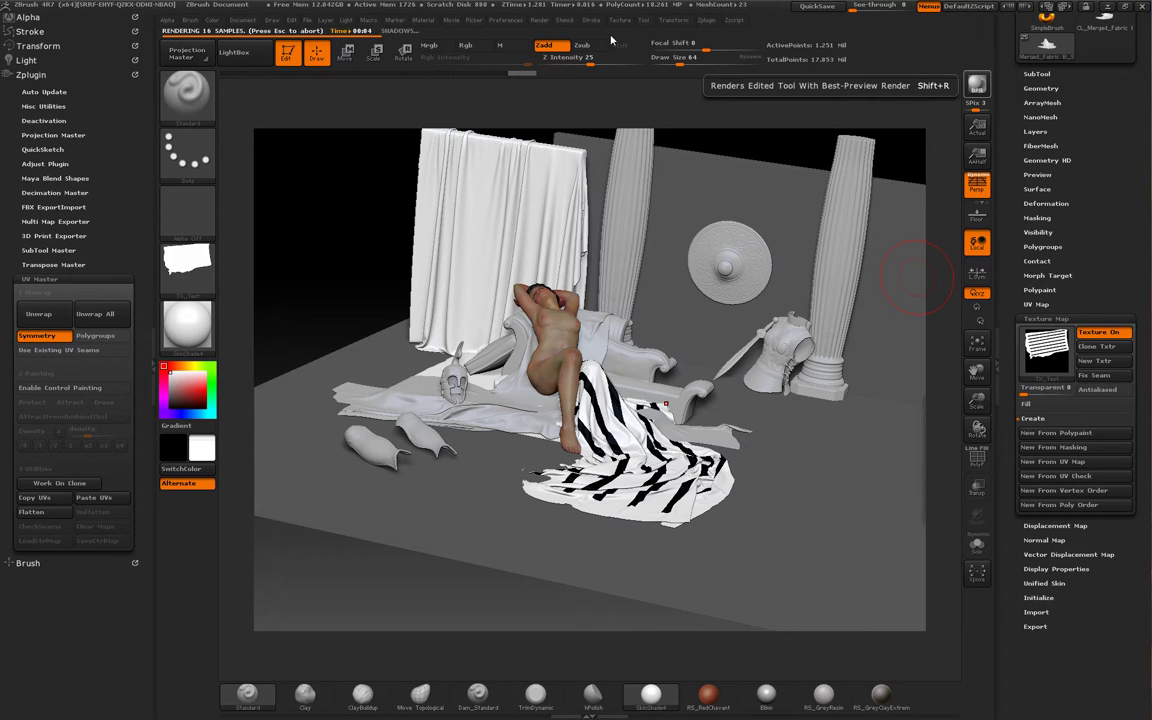
pyautogui.click(508, 20)
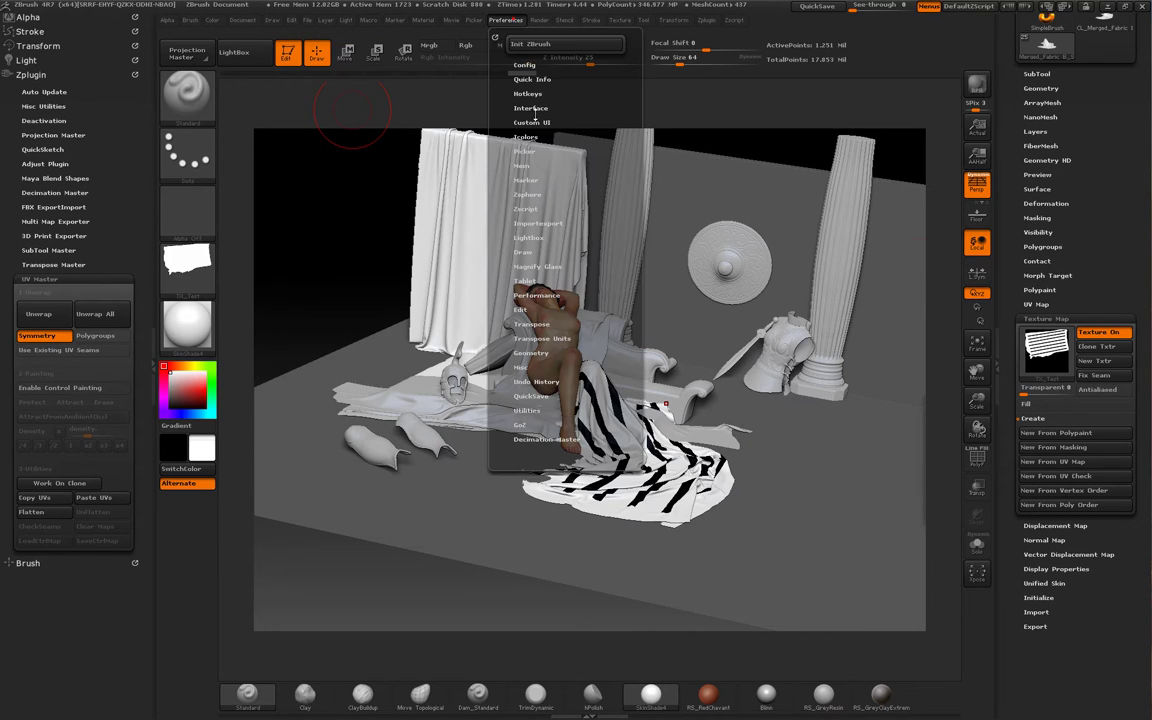
pyautogui.click(545, 397)
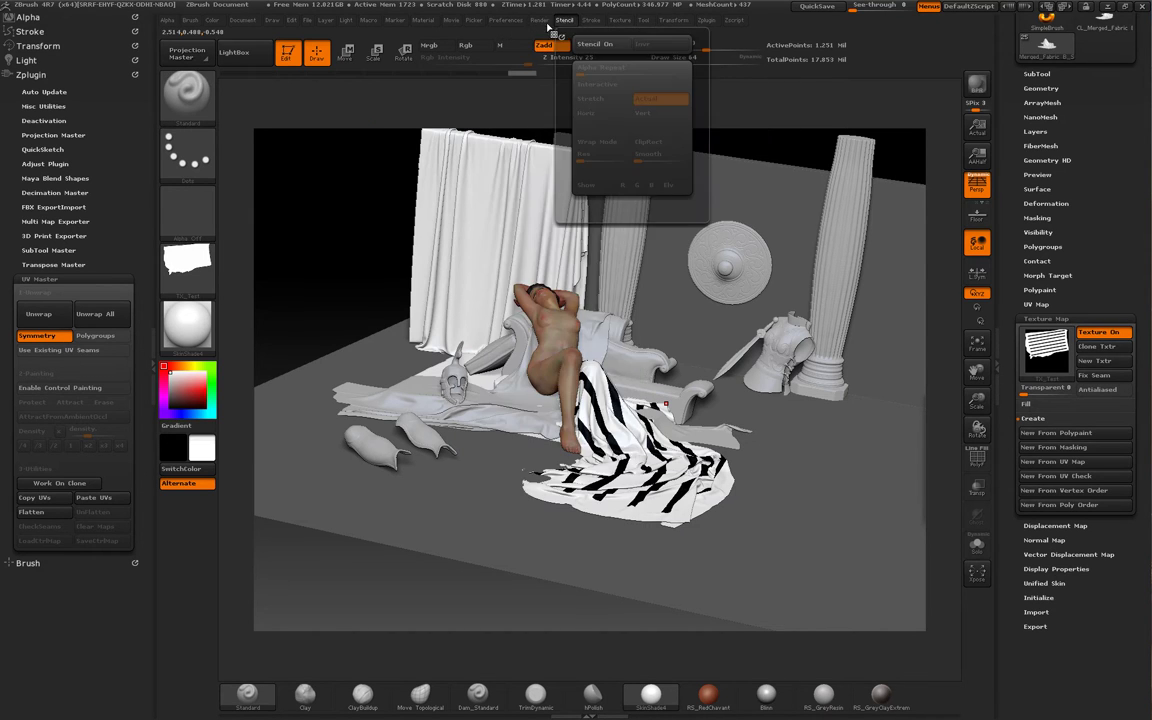
# Enable KeyShot as the external renderer and send the scene to it with a best-preview render.
pyautogui.click(543, 22)
pyautogui.click(542, 22)
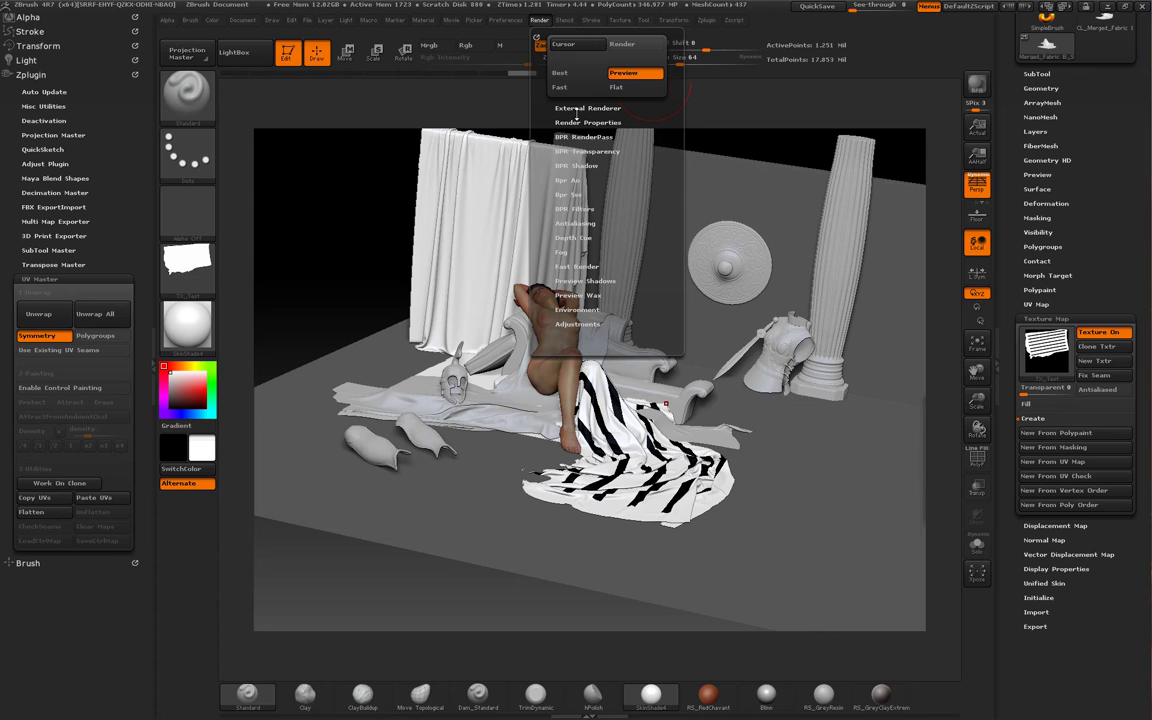
pyautogui.click(580, 108)
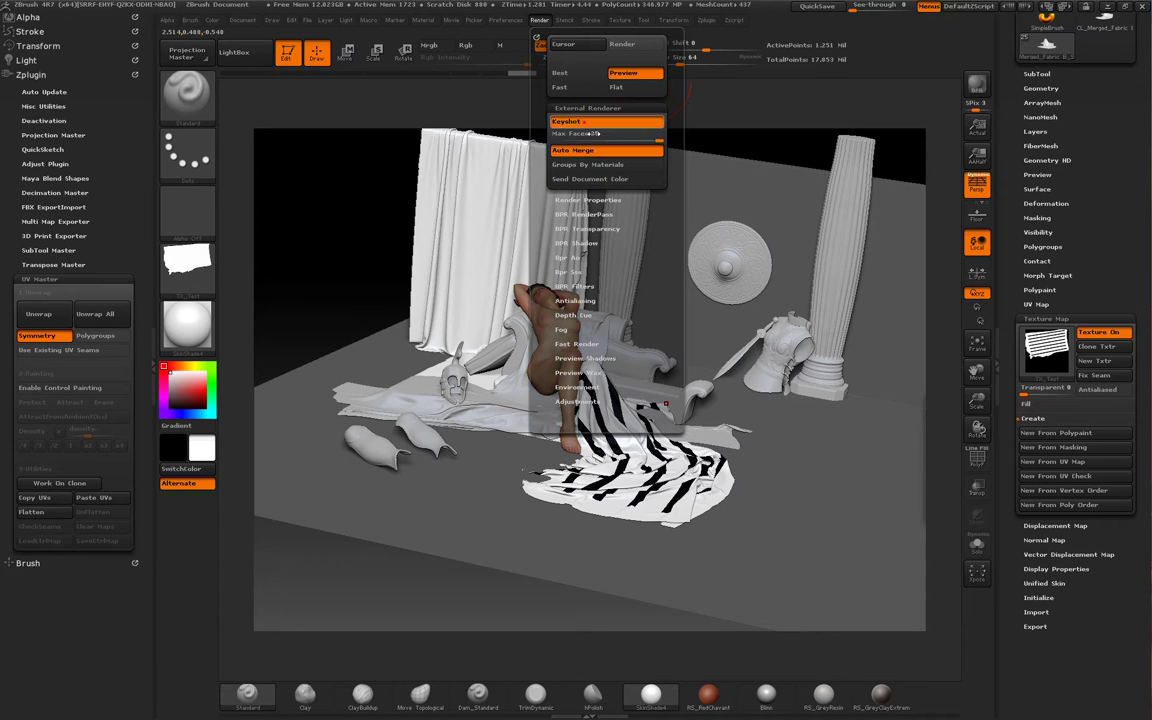
pyautogui.click(977, 86)
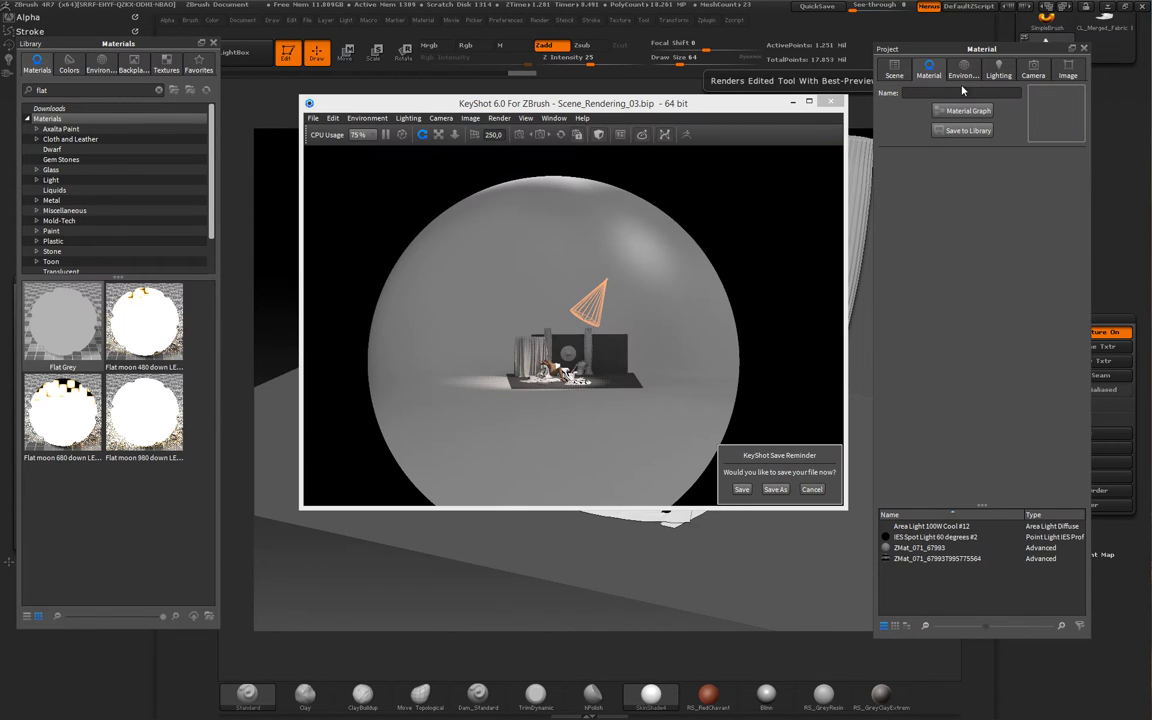
# In KeyShot, switch the scene view to Camera 7.
pyautogui.click(1033, 70)
pyautogui.click(908, 116)
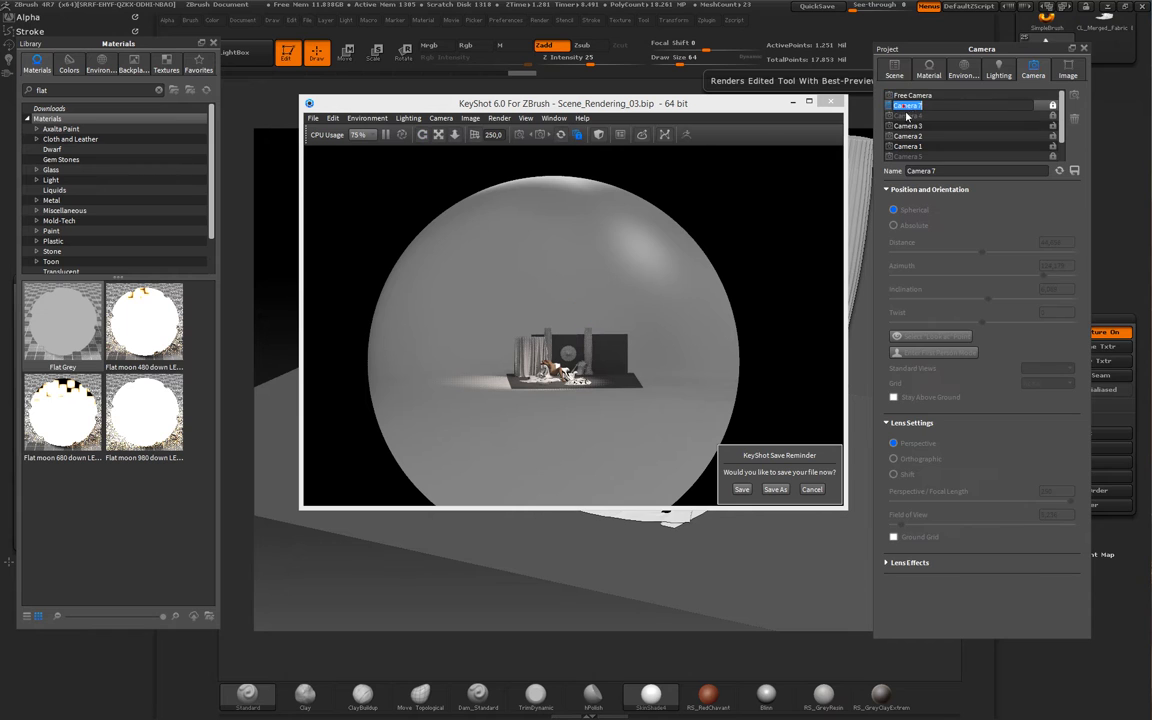
pyautogui.click(908, 116)
pyautogui.click(909, 106)
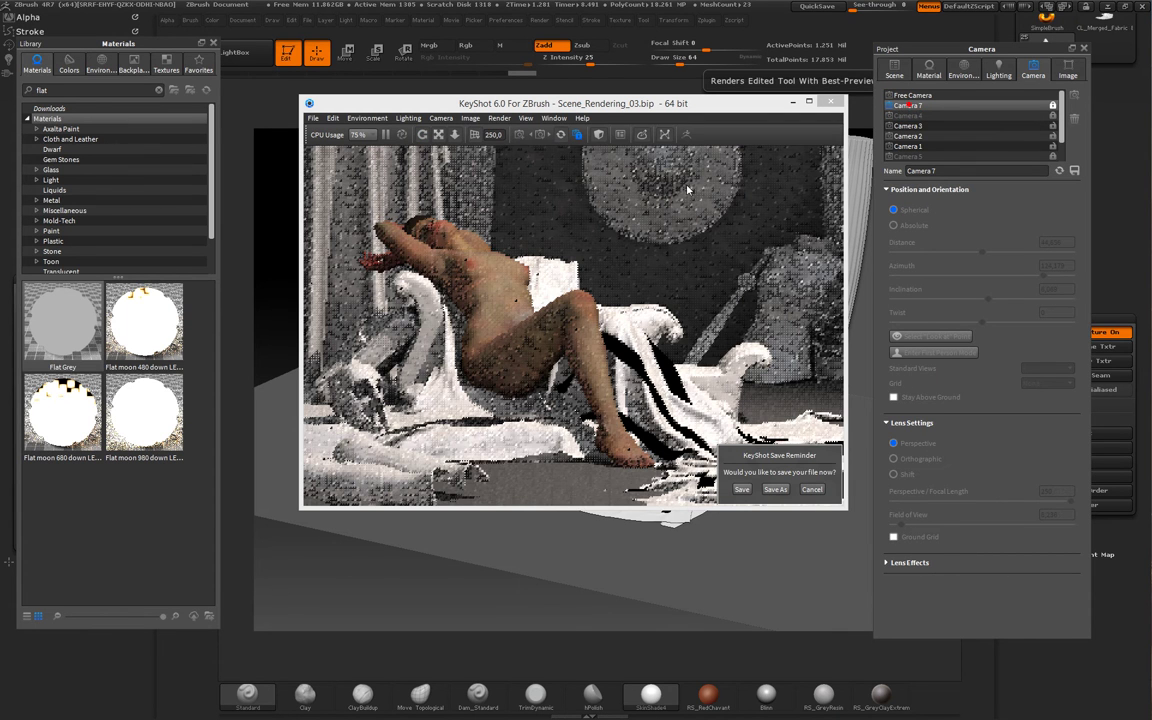
# Dismiss the save reminder and list the scene's materials.
pyautogui.click(812, 488)
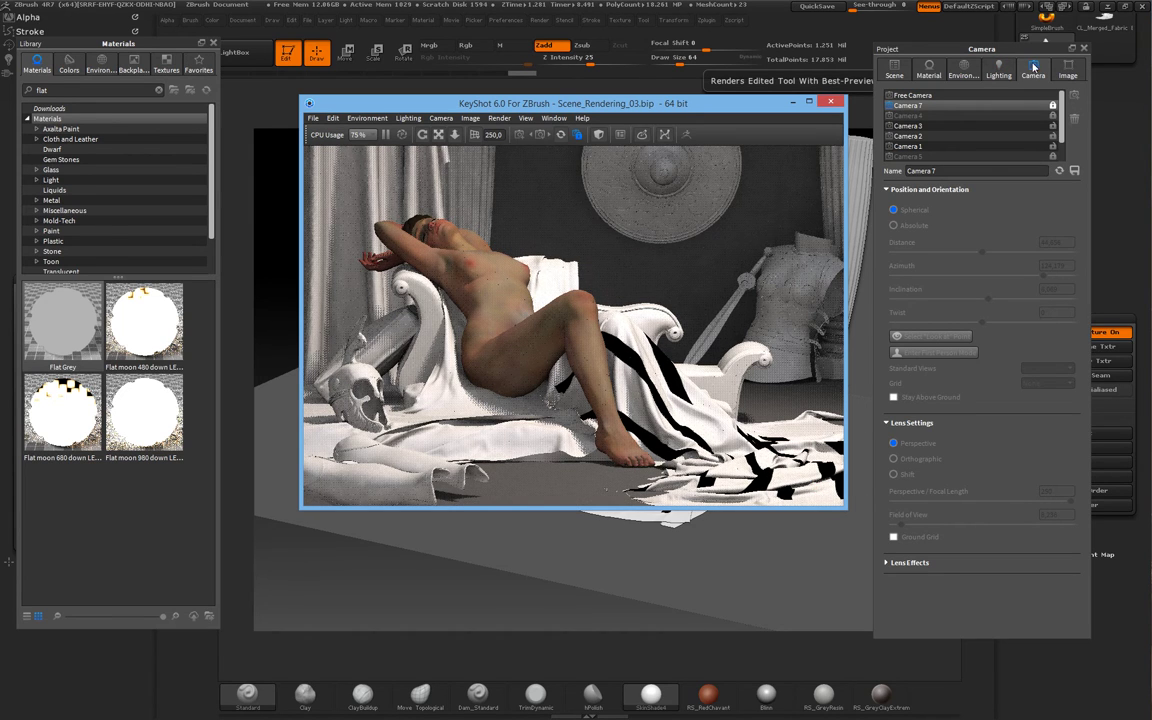
pyautogui.click(933, 77)
pyautogui.click(881, 74)
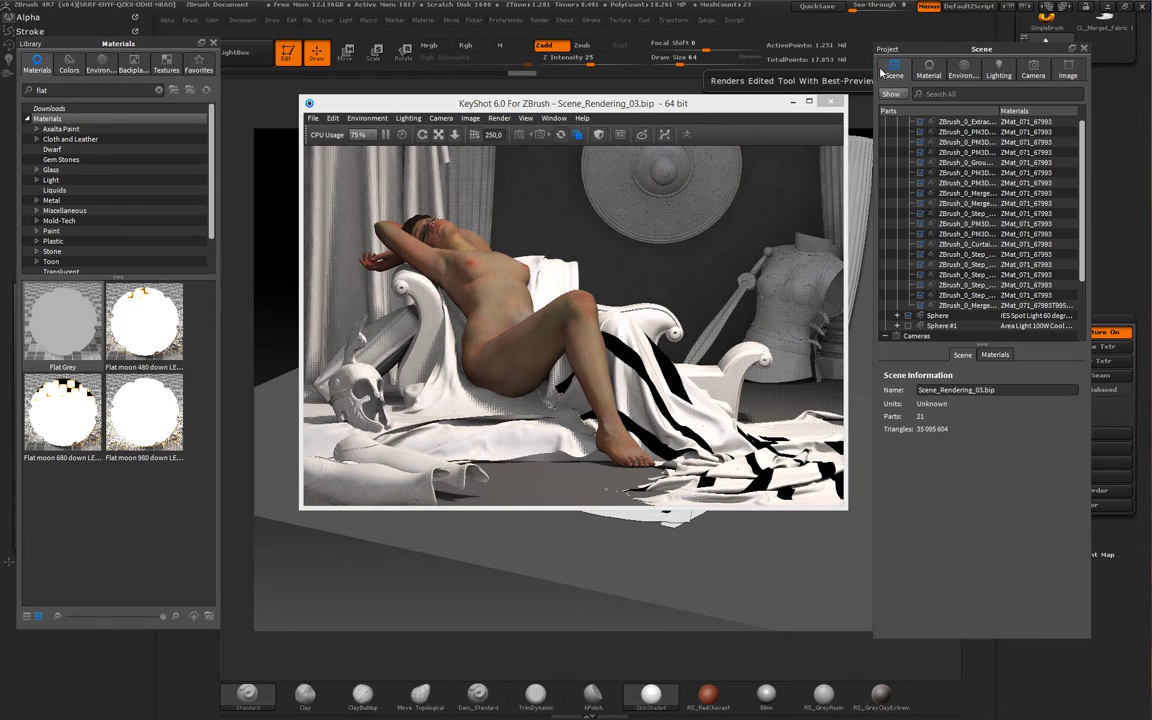
pyautogui.click(995, 356)
pyautogui.click(941, 394)
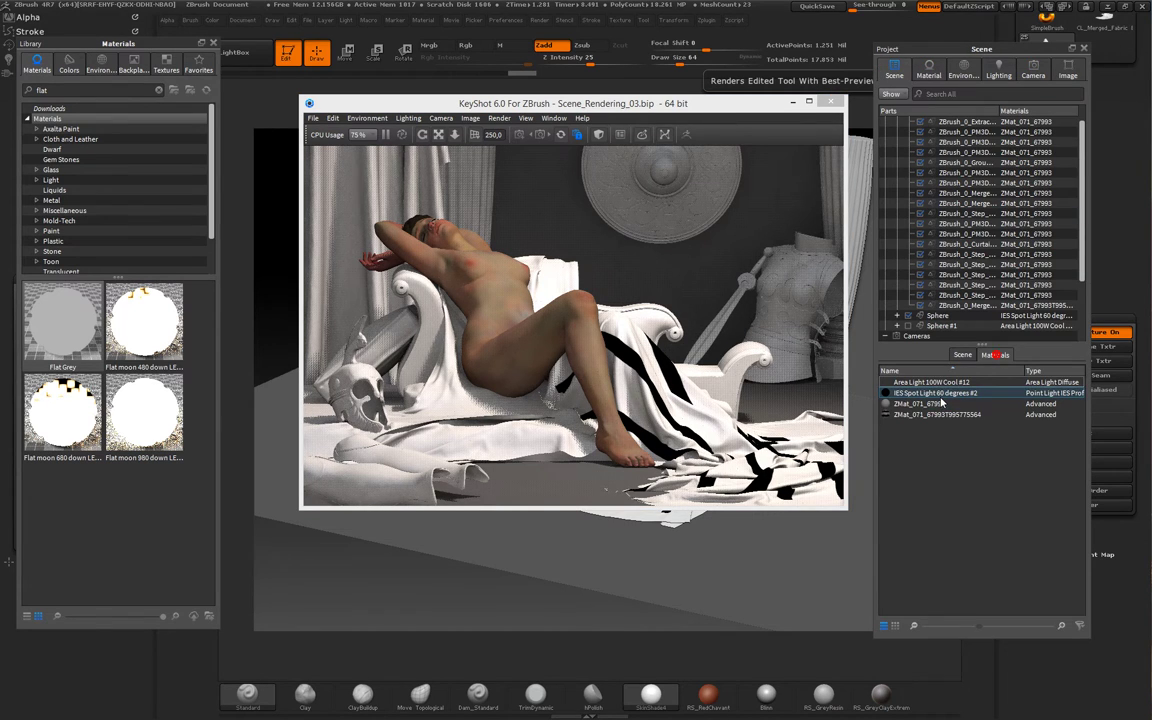
# Select the striped fabric in the render view and unlink its material from other parts.
pyautogui.click(677, 414)
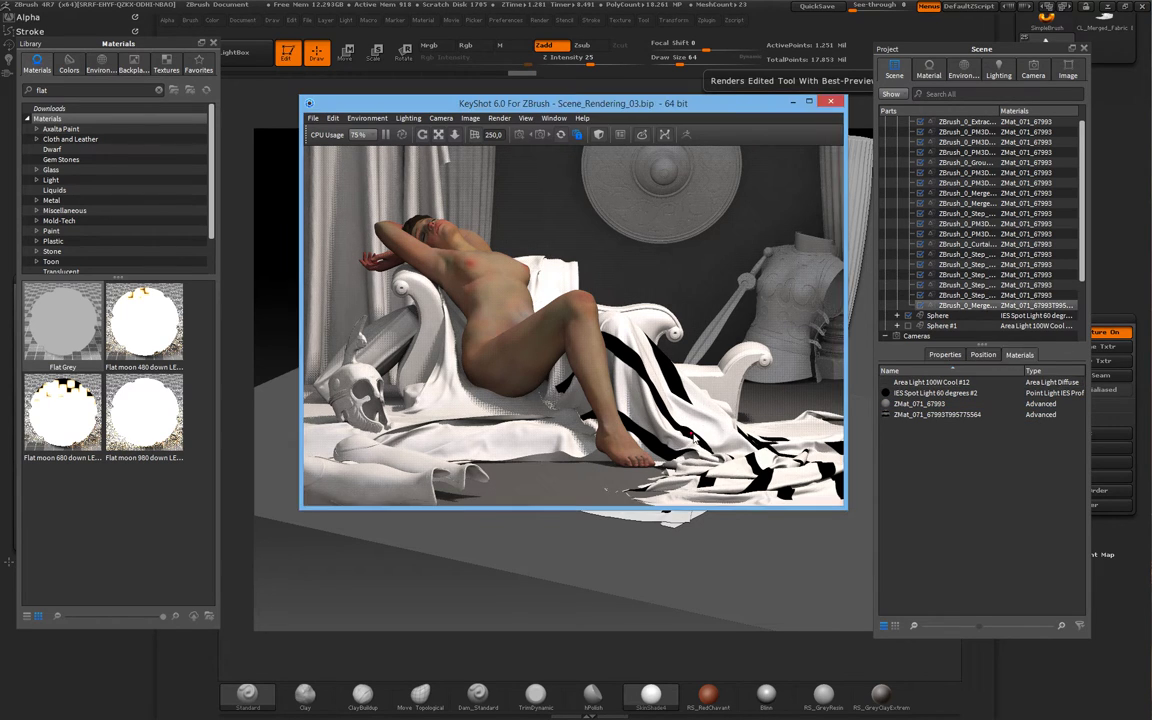
pyautogui.click(945, 356)
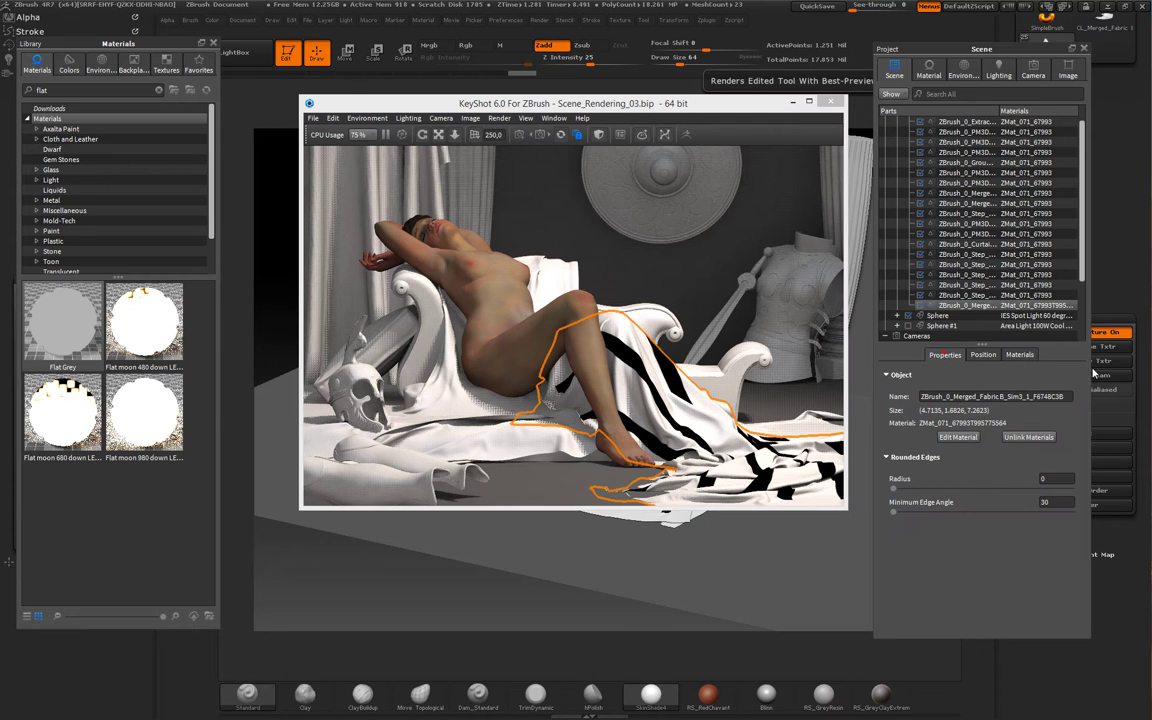
pyautogui.click(1019, 437)
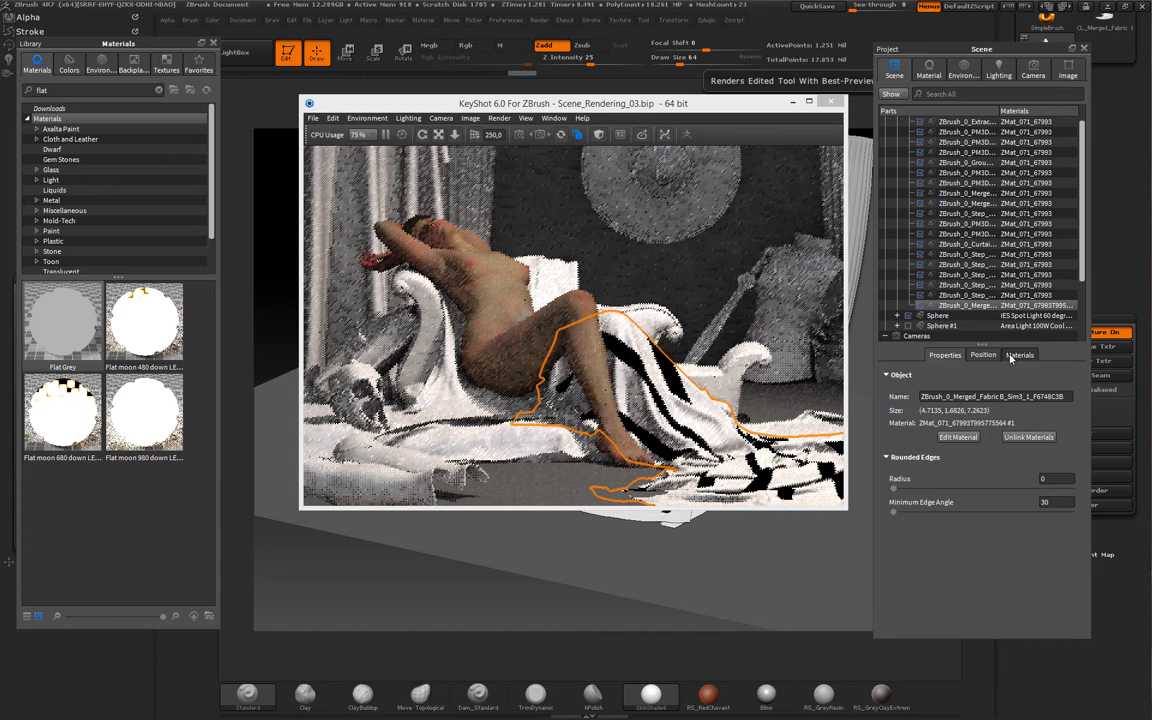
pyautogui.click(983, 355)
pyautogui.click(946, 356)
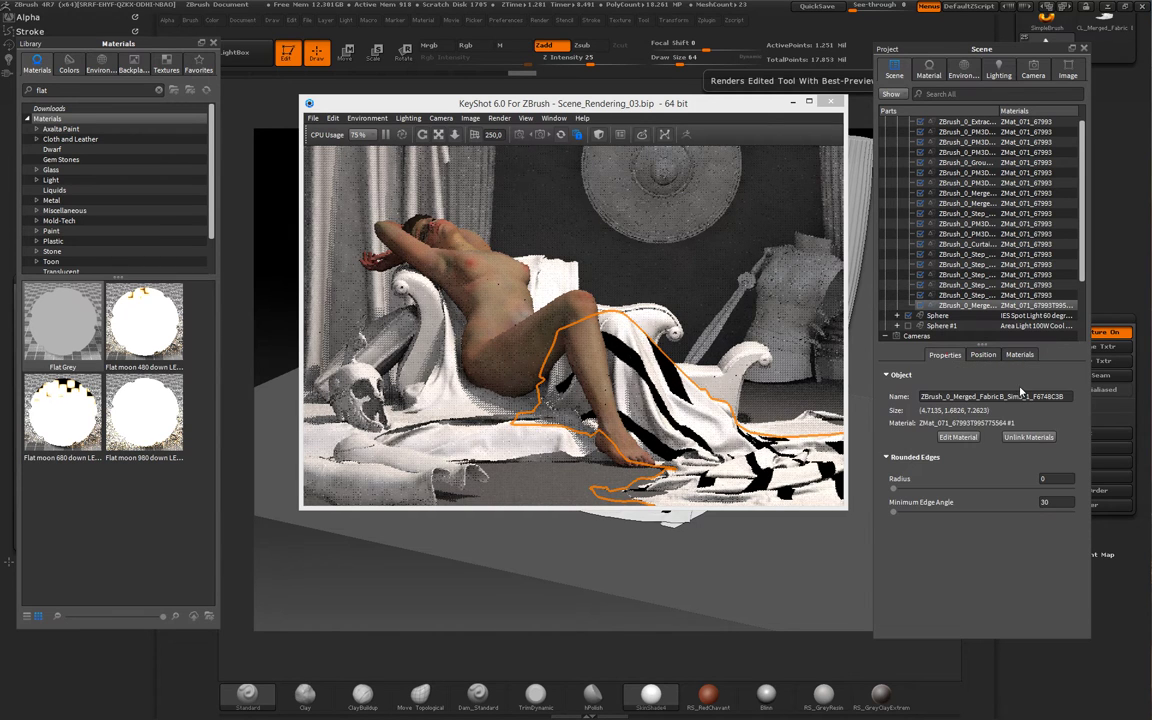
# Edit the fabric's material and load TX_Test.jpg from the zbrush folder as its diffuse texture.
pyautogui.click(965, 434)
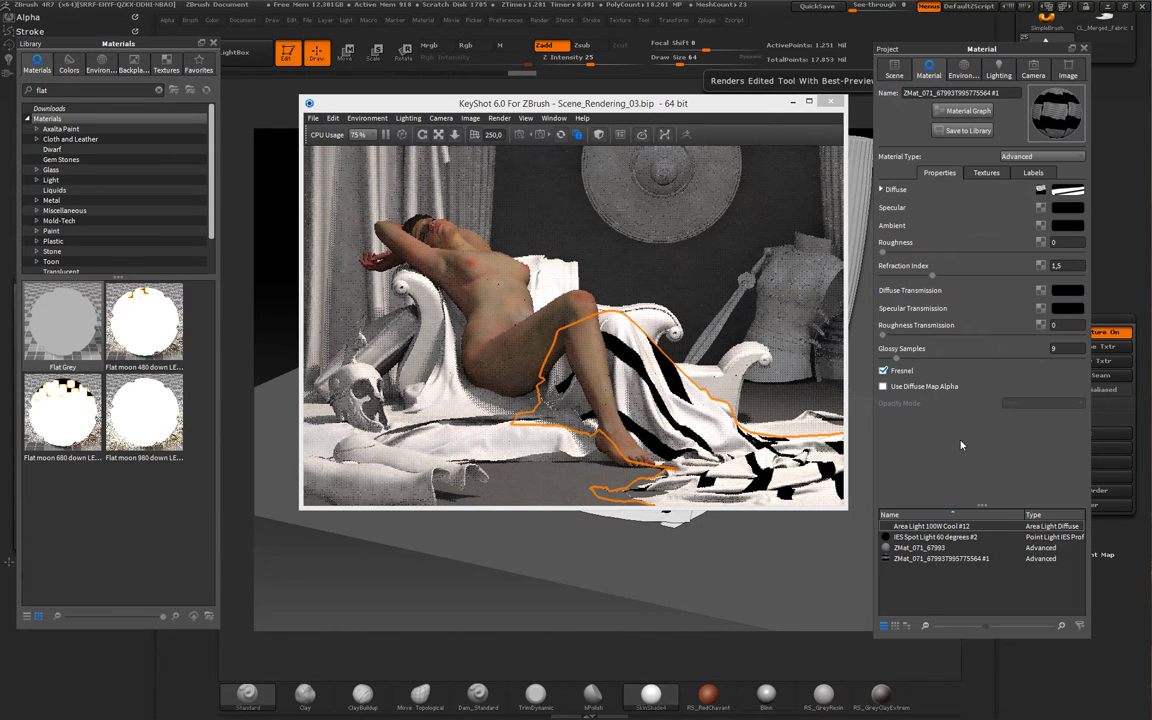
pyautogui.click(987, 174)
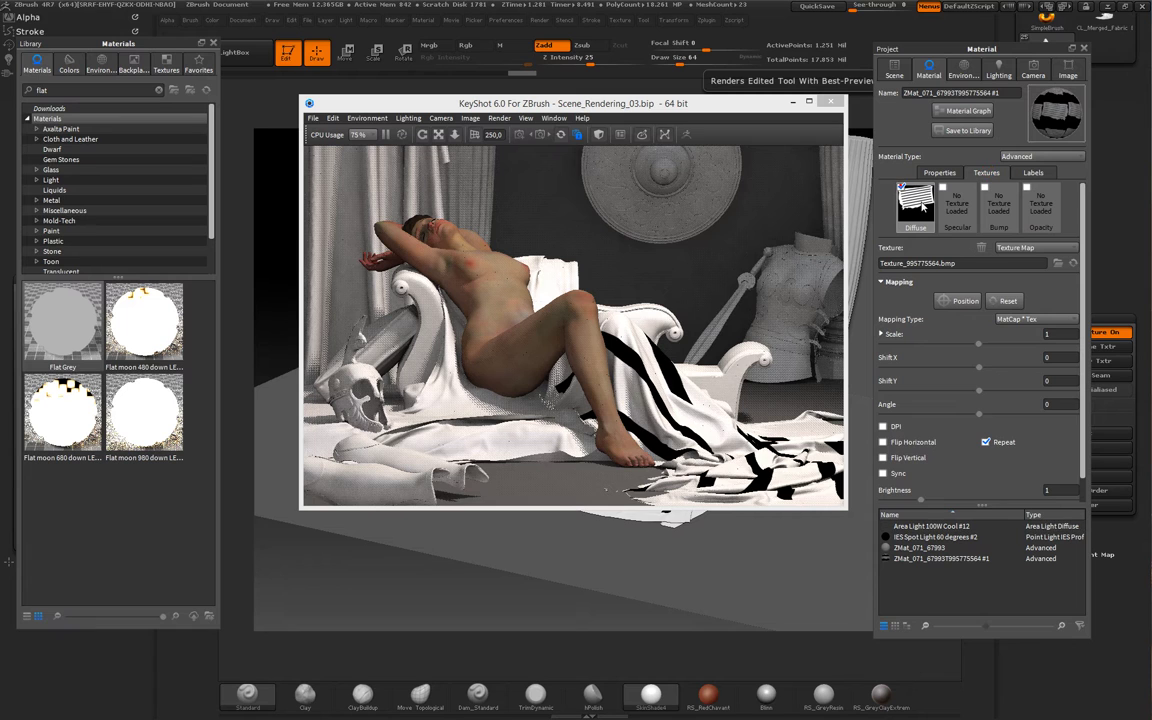
pyautogui.click(1056, 263)
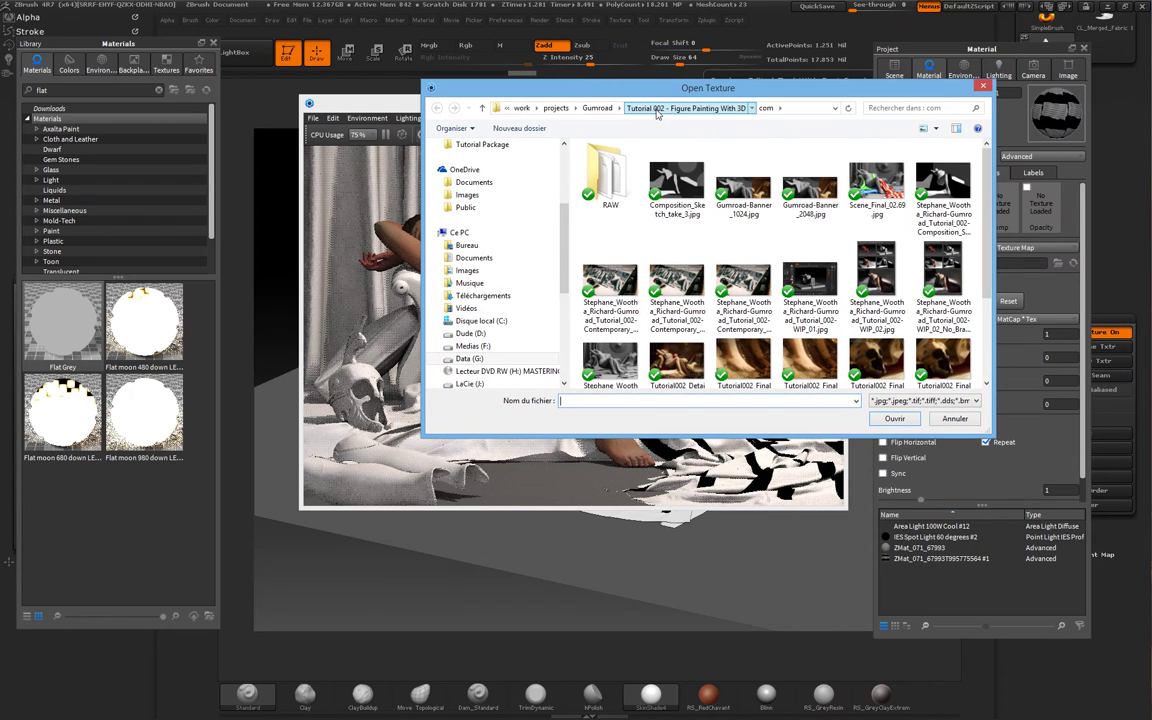
pyautogui.click(632, 108)
pyautogui.doubleClick(748, 250)
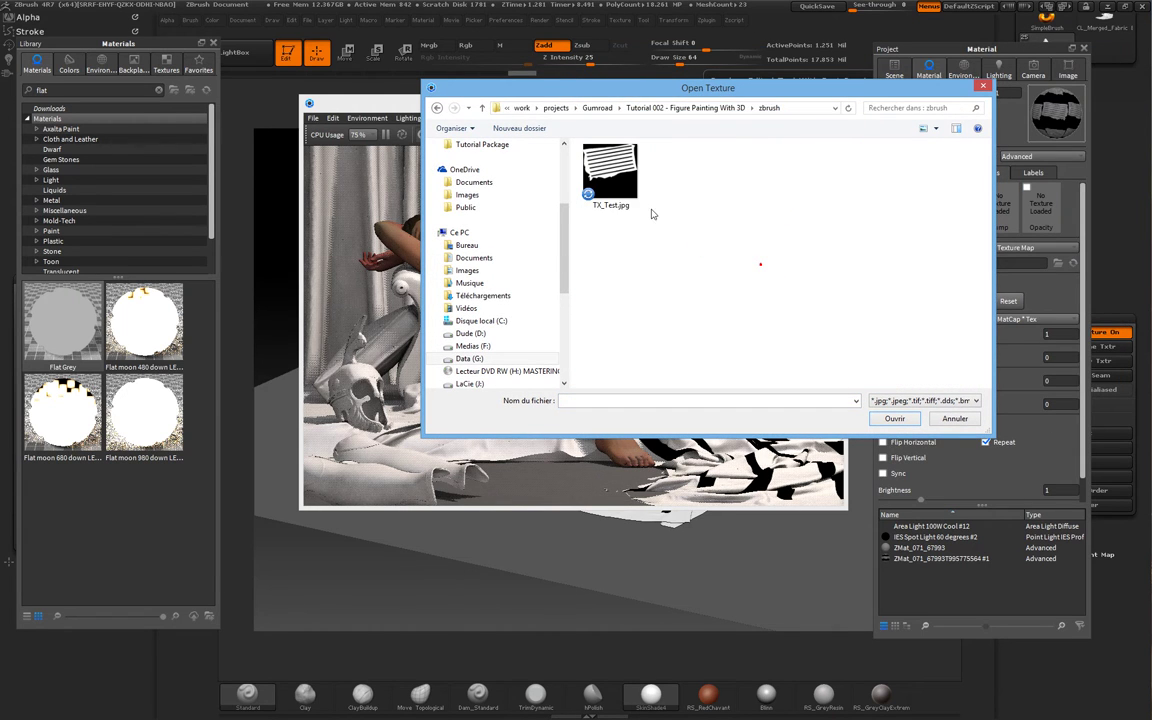
pyautogui.doubleClick(606, 180)
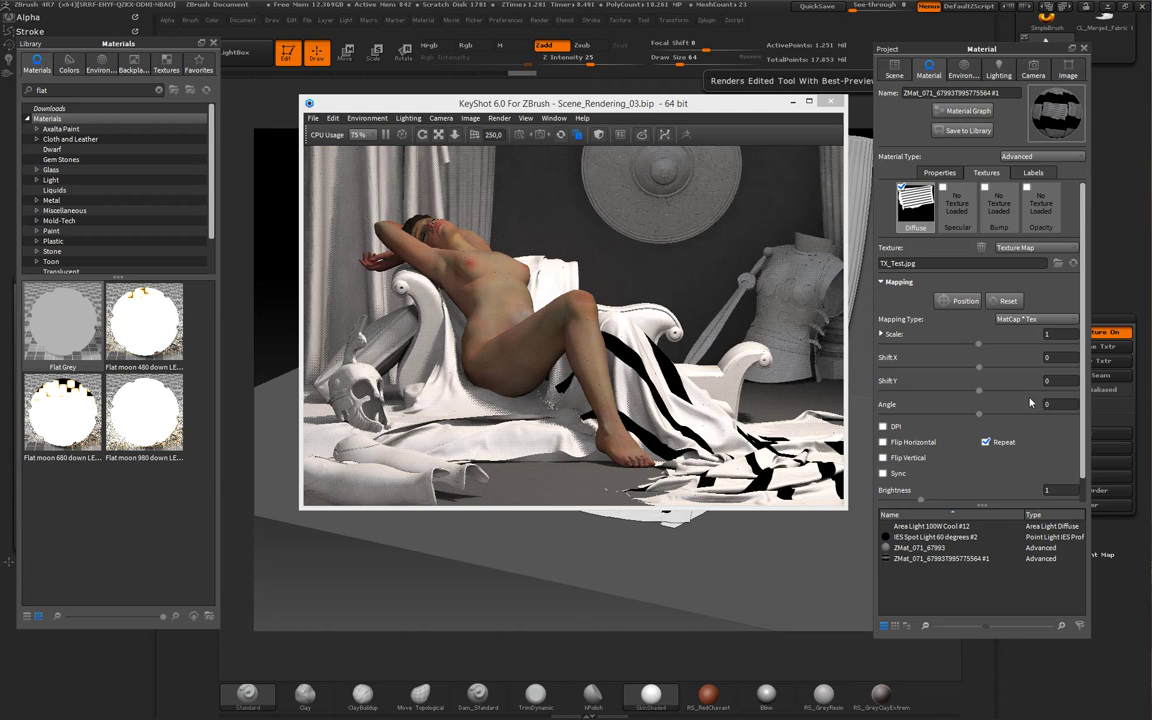
# Try the Planar X mapping type on the fabric's diffuse texture.
pyautogui.click(1040, 320)
pyautogui.click(1036, 334)
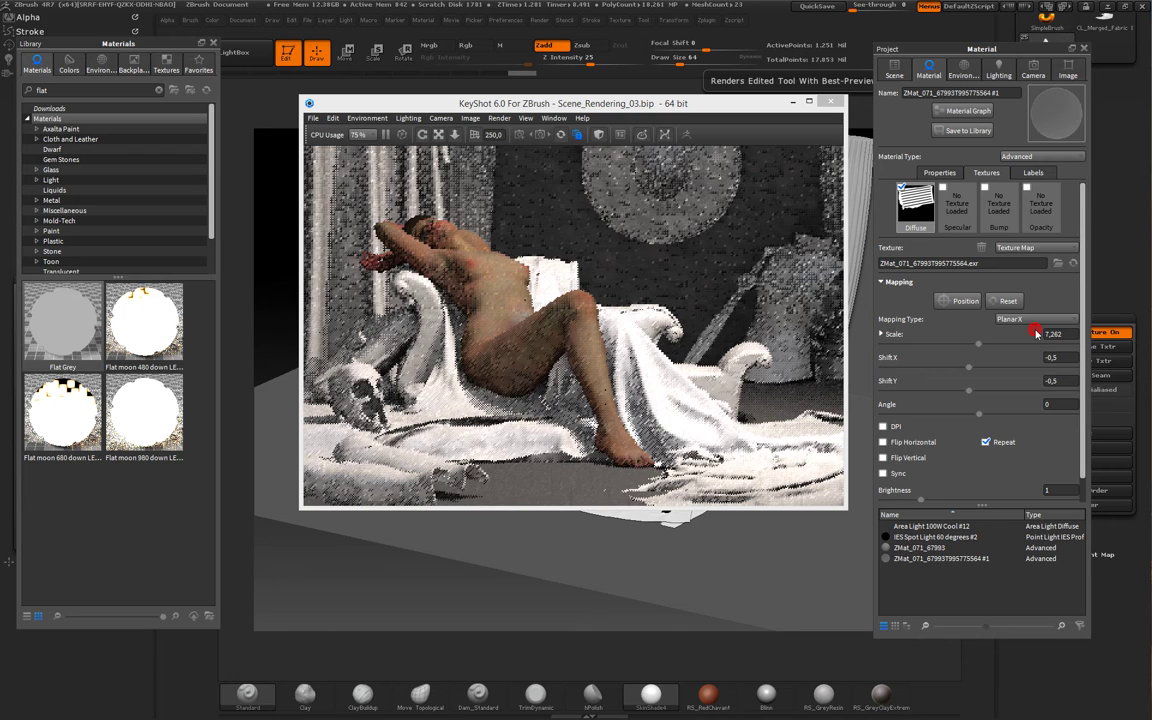
pyautogui.click(1040, 320)
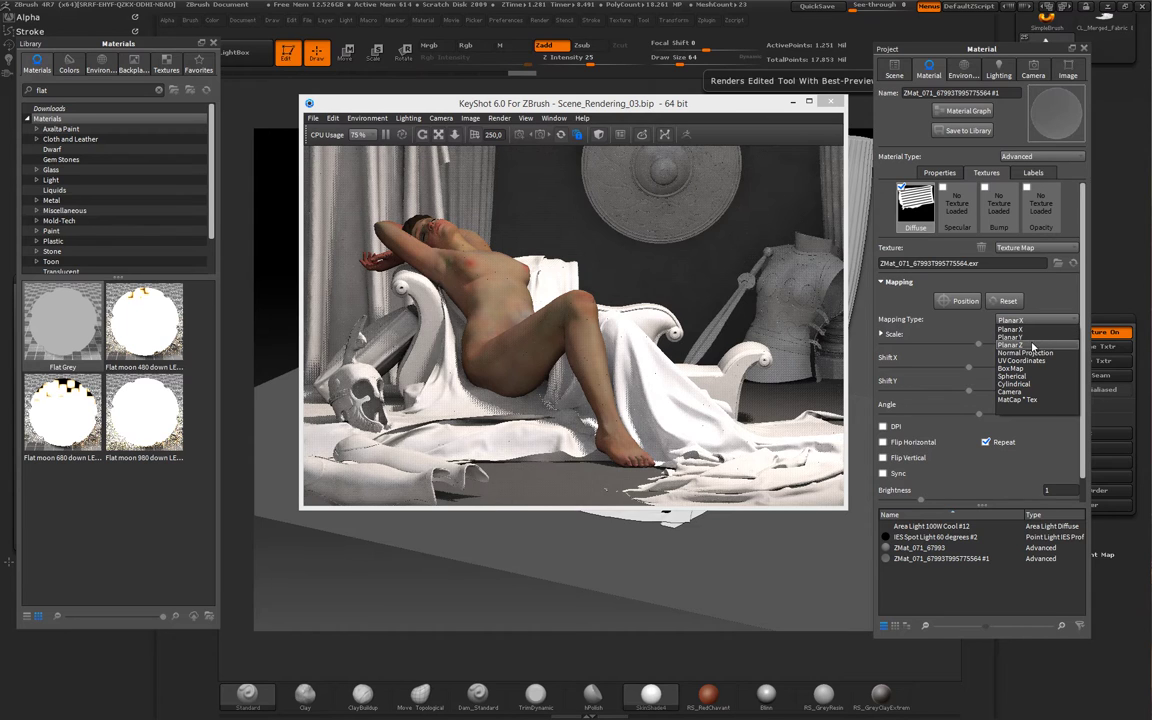
pyautogui.click(1031, 279)
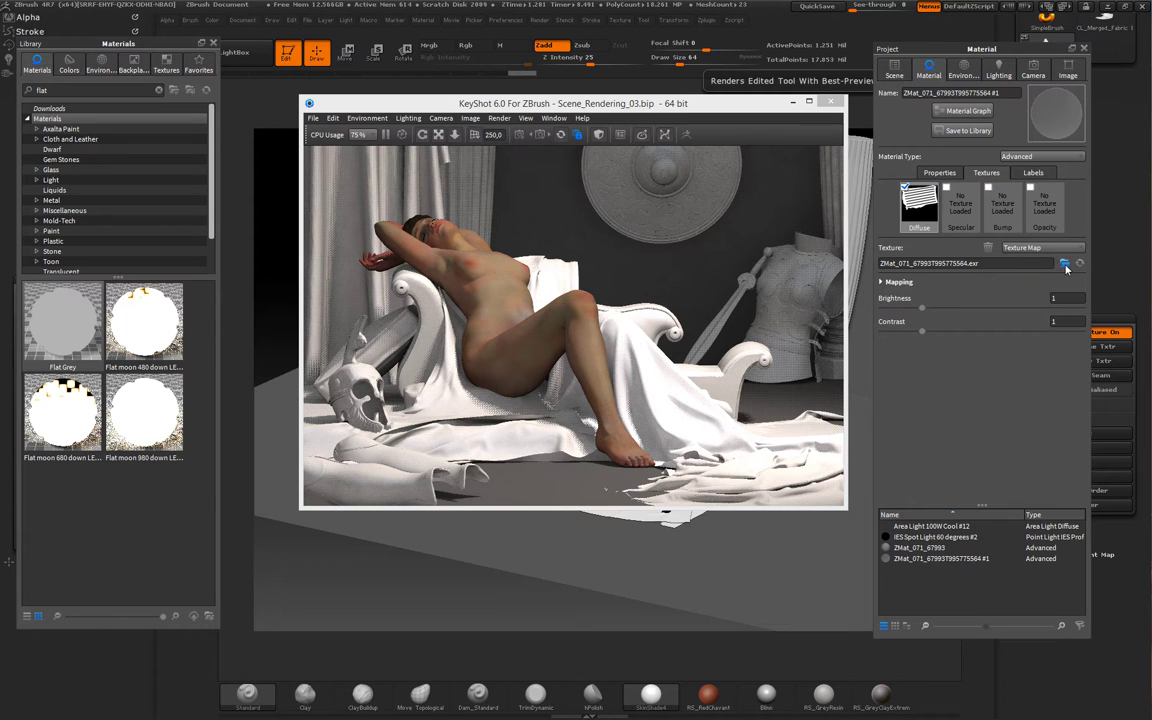
# Load TX_Test.jpg again as the diffuse texture and set its mapping type to UV Coordinates.
pyautogui.click(1066, 264)
pyautogui.doubleClick(751, 180)
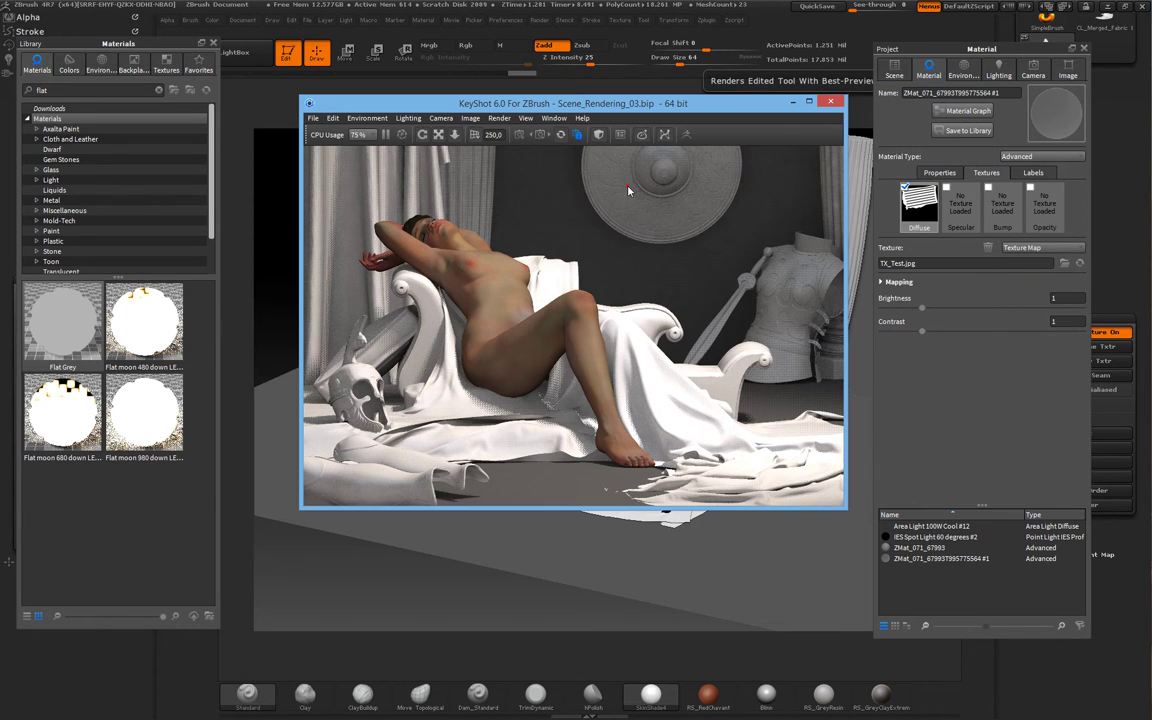
pyautogui.click(883, 282)
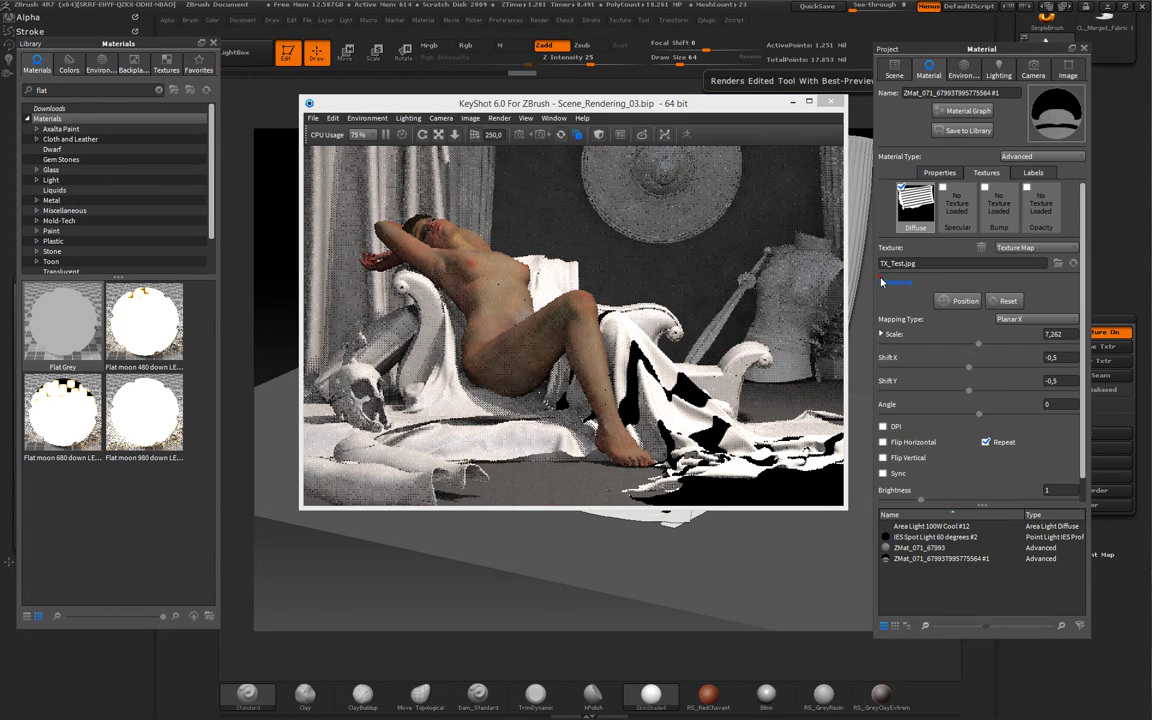
pyautogui.click(1050, 320)
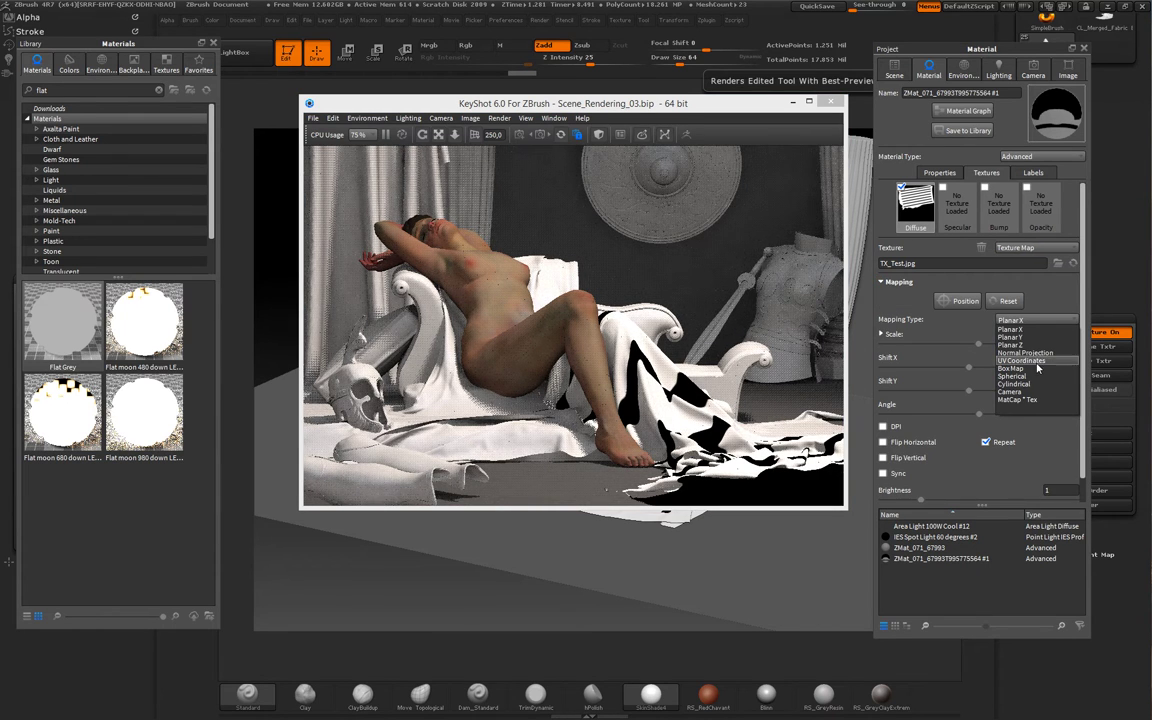
pyautogui.click(1040, 361)
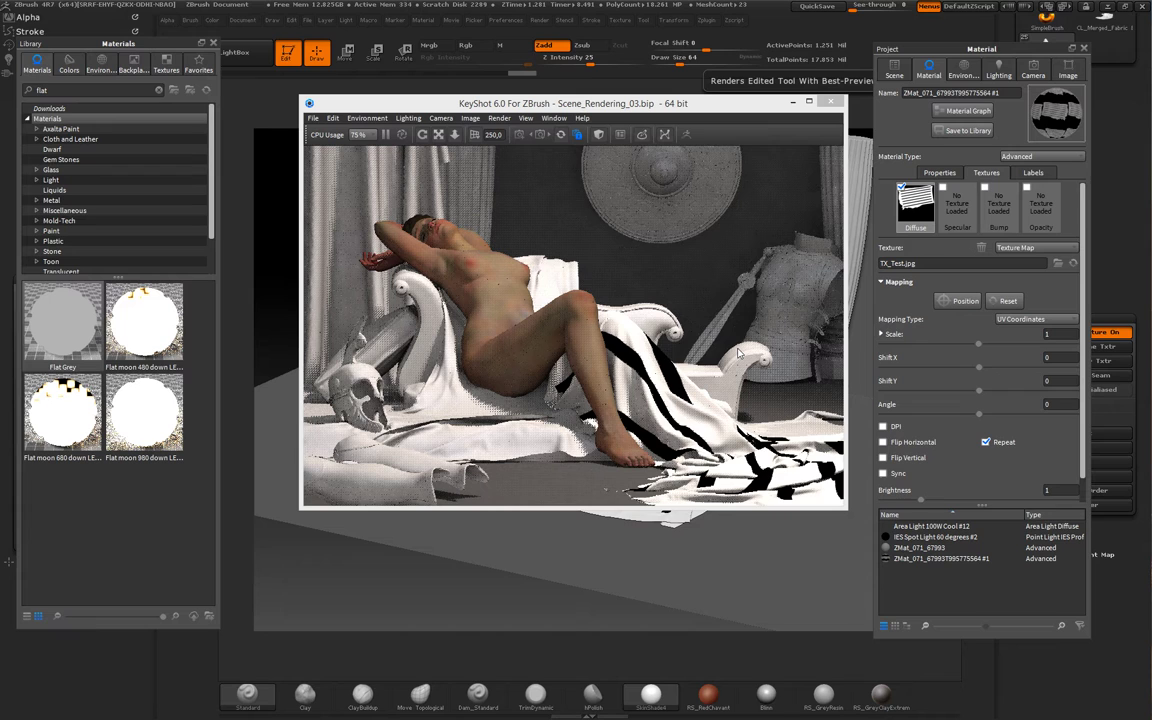
pyautogui.click(867, 34)
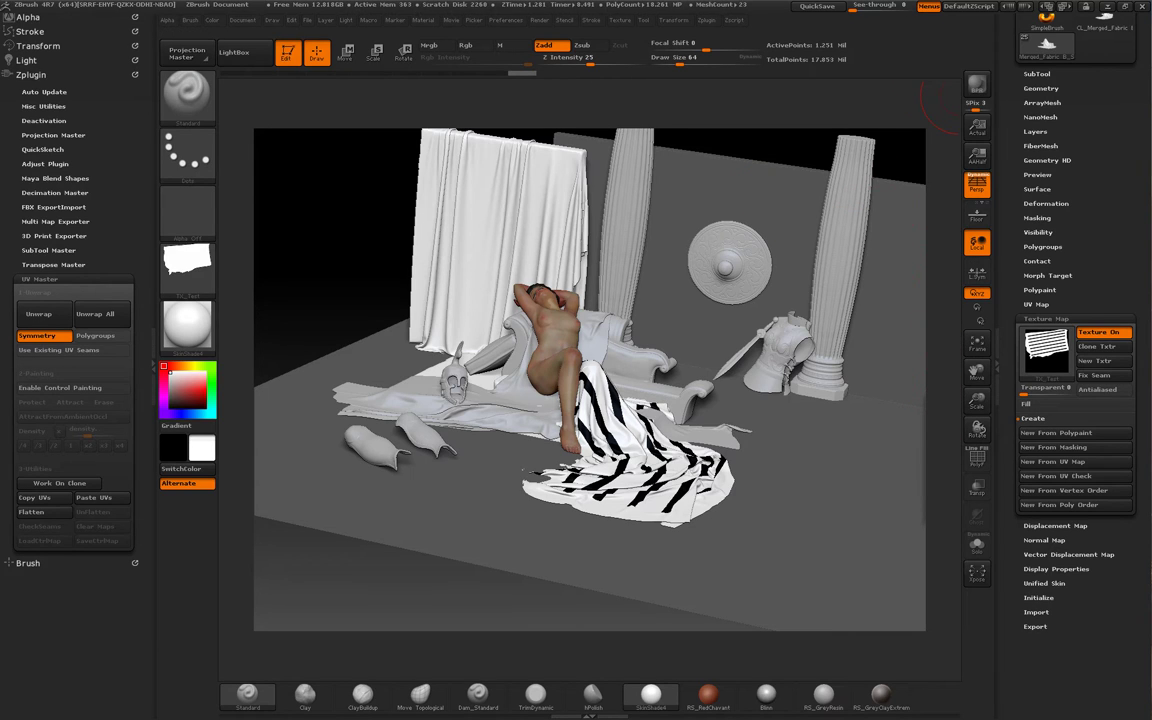
pyautogui.hotkey('alt', 'Tab')
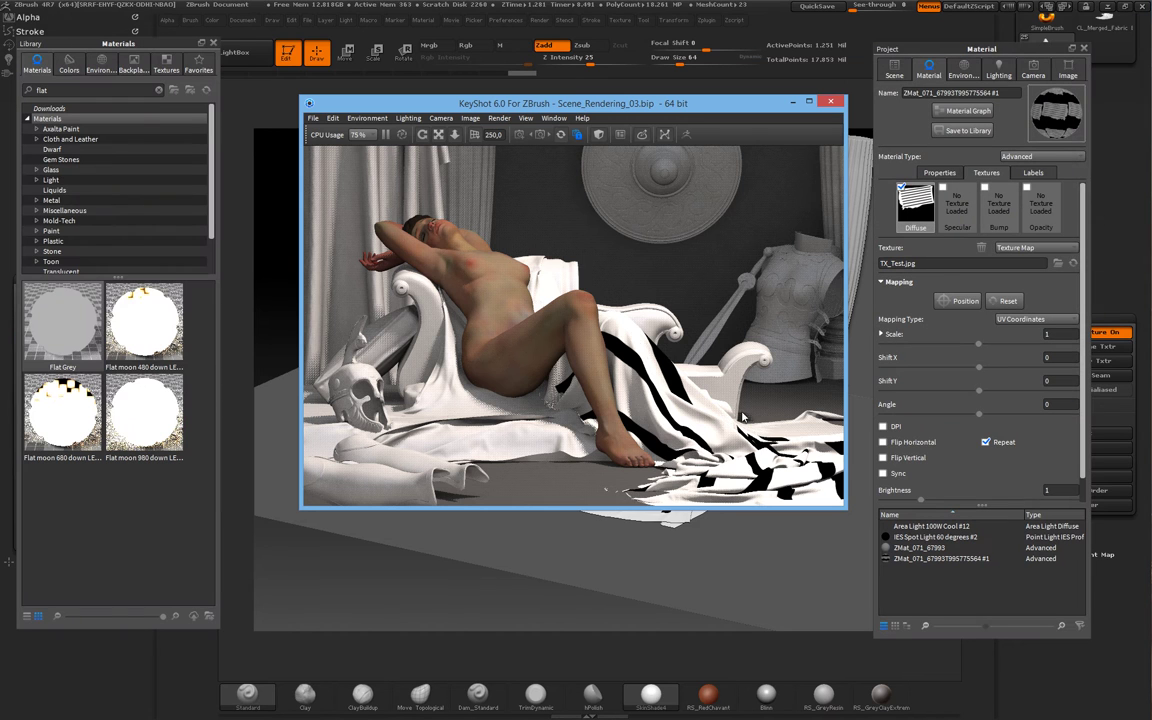
pyautogui.moveTo(621, 103); pyautogui.dragTo(605, 108)
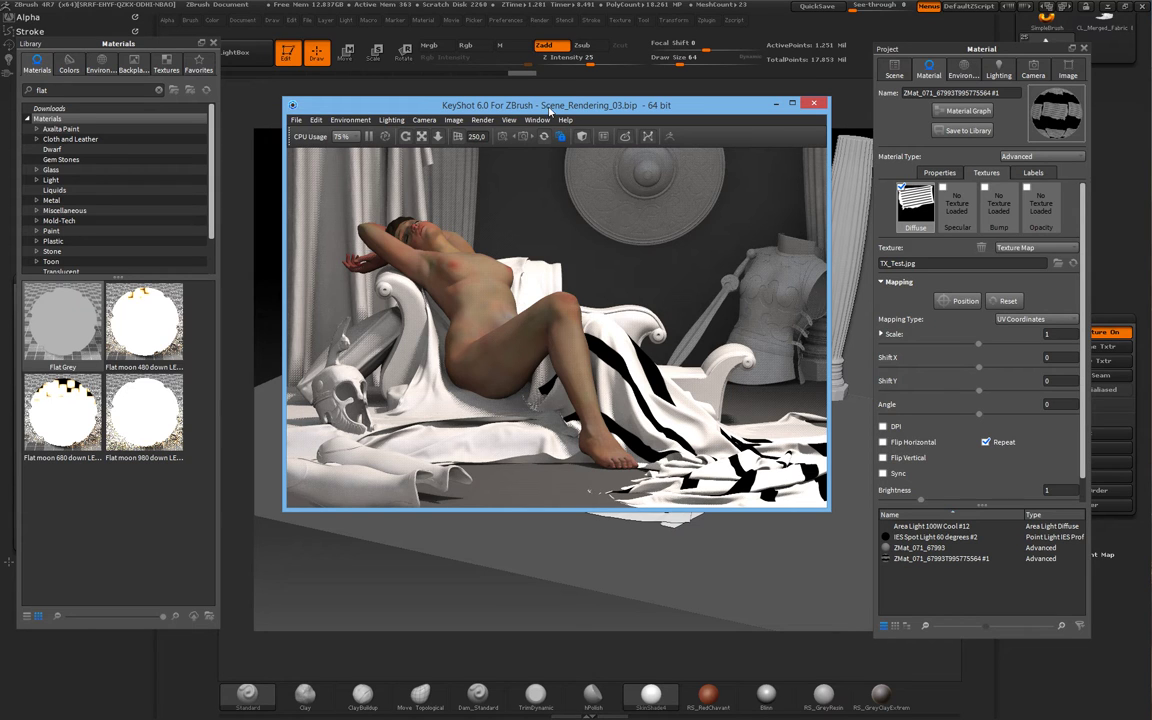
pyautogui.moveTo(561, 104); pyautogui.dragTo(563, 105)
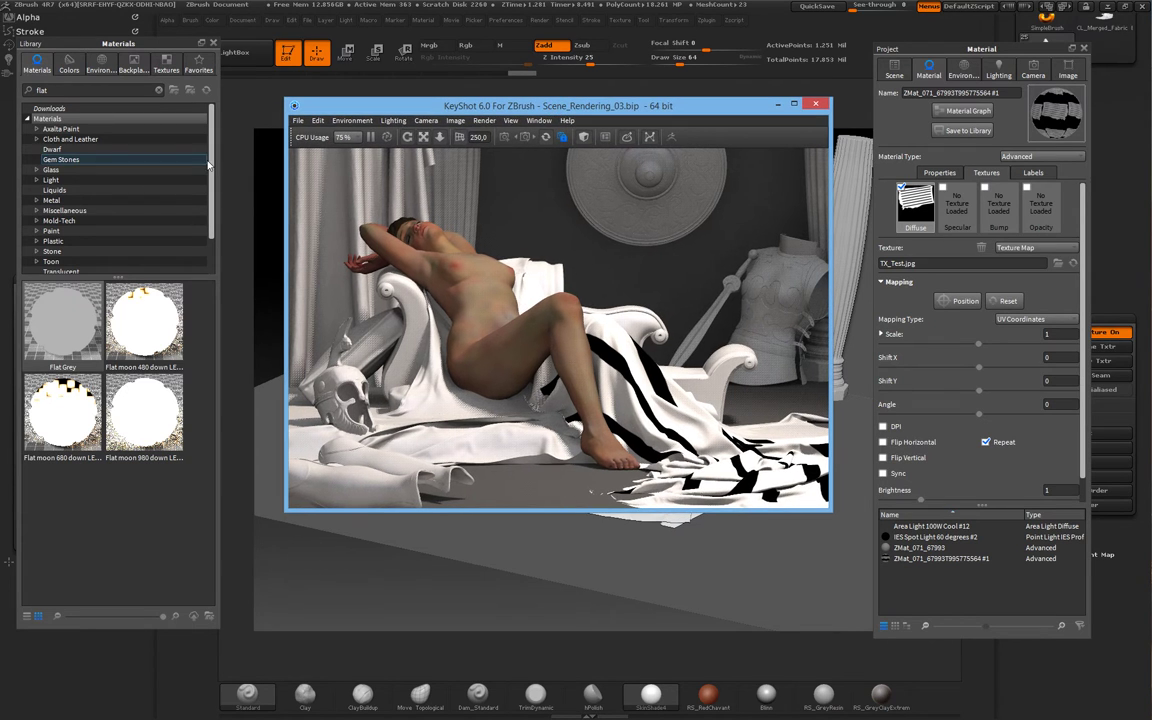
pyautogui.moveTo(211, 180)
pyautogui.mouseDown()
pyautogui.moveTo(211, 192)
pyautogui.moveTo(212, 176)
pyautogui.mouseUp()
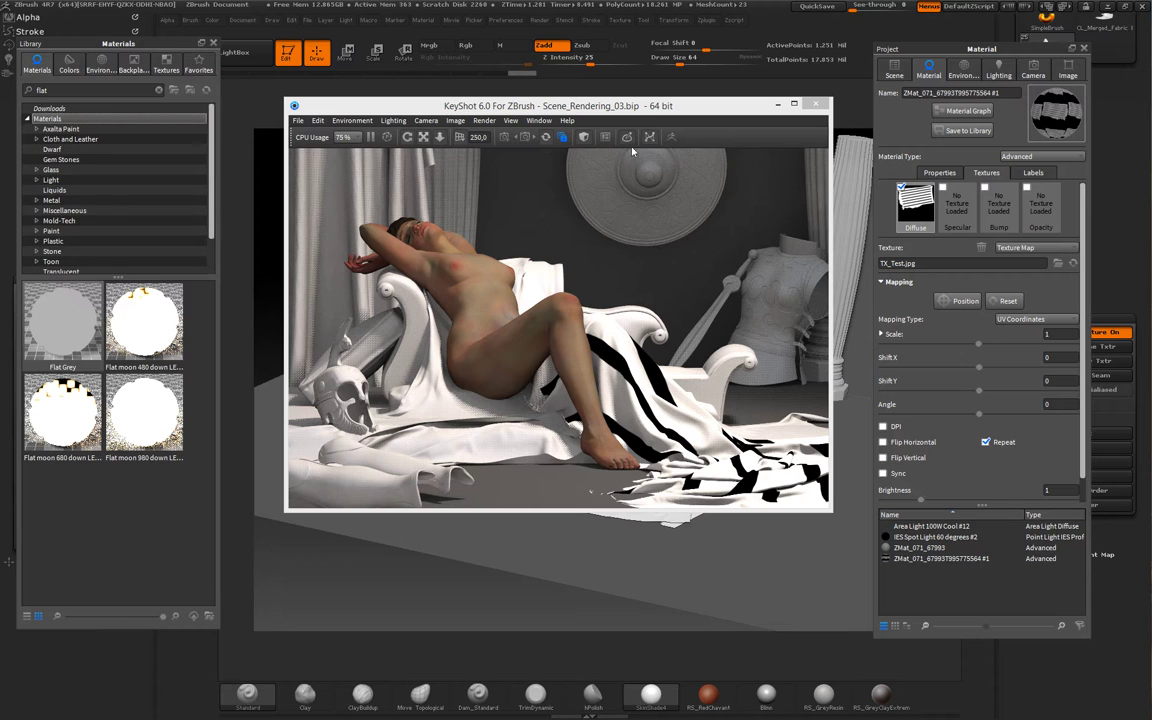
pyautogui.moveTo(656, 116); pyautogui.dragTo(687, 137)
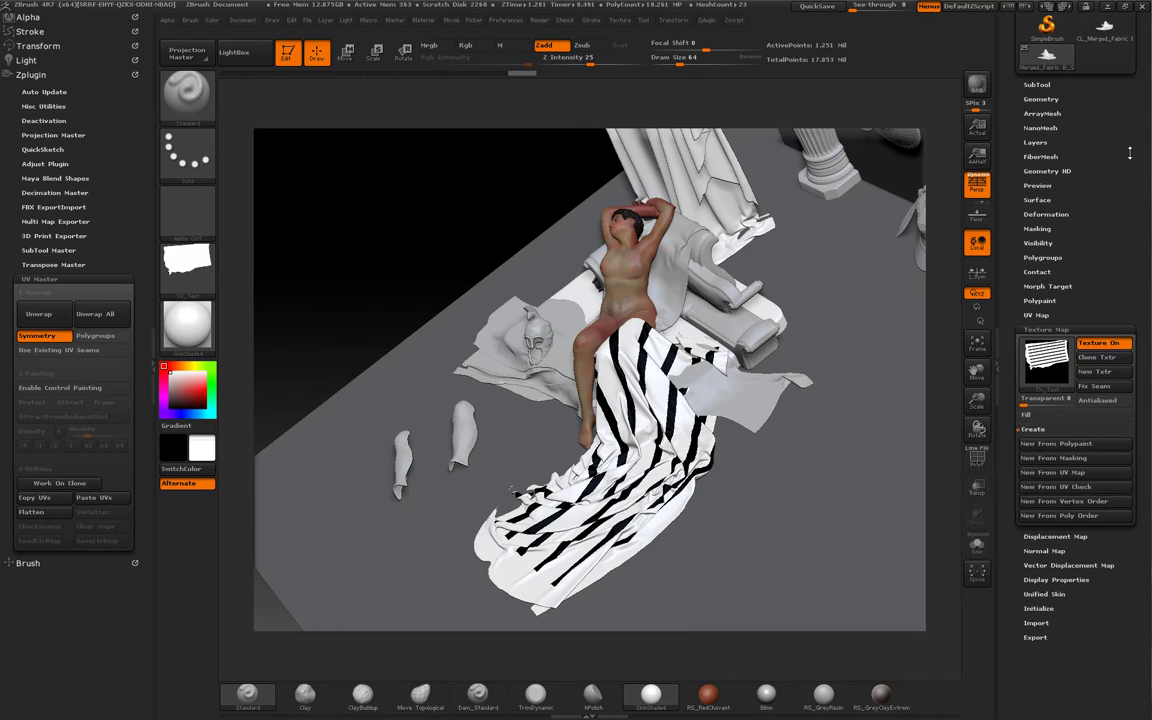
# In ZBrush, start loading a tool and show the saved ZTL files in a detailed list with a wider name column.
pyautogui.moveTo(1147, 185)
pyautogui.mouseDown()
pyautogui.moveTo(1147, 277)
pyautogui.moveTo(1147, 193)
pyautogui.mouseUp()
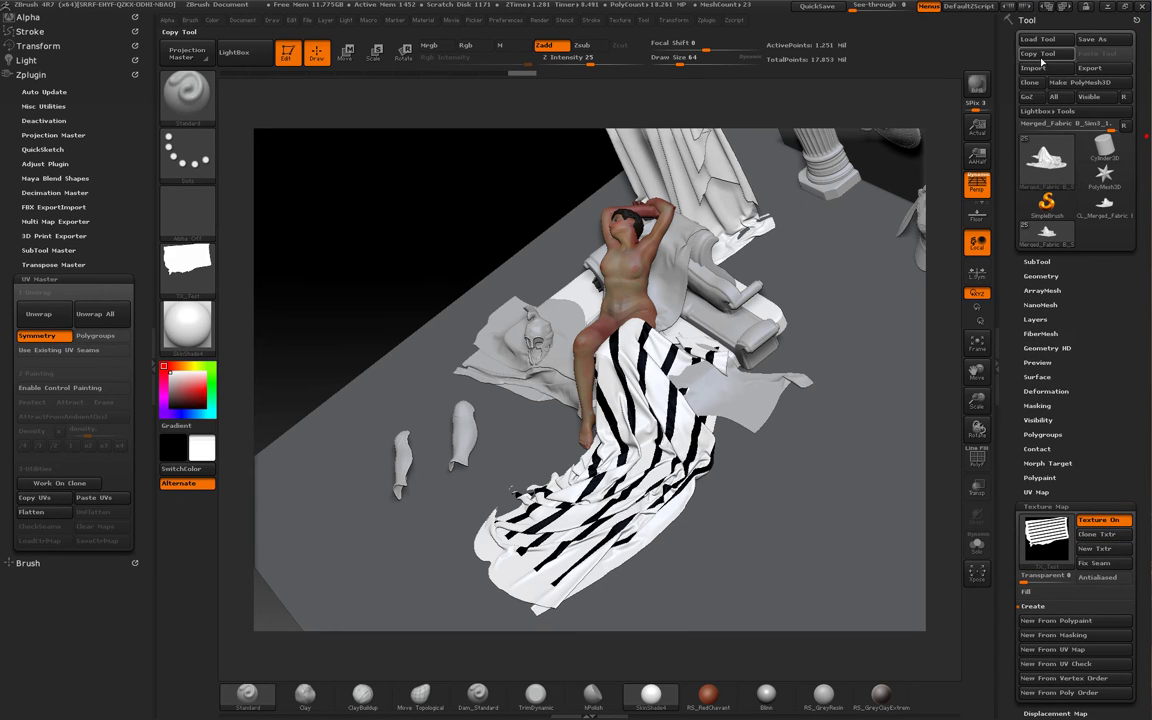
pyautogui.click(1038, 39)
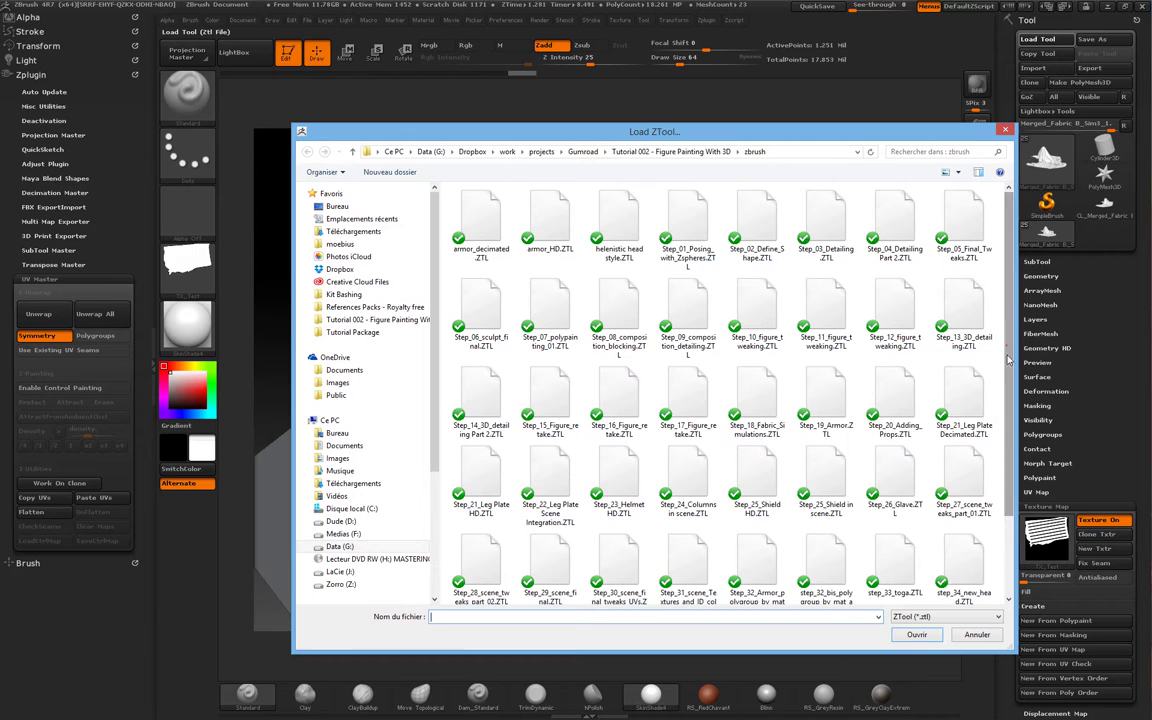
pyautogui.scroll(-1, 555, 505)
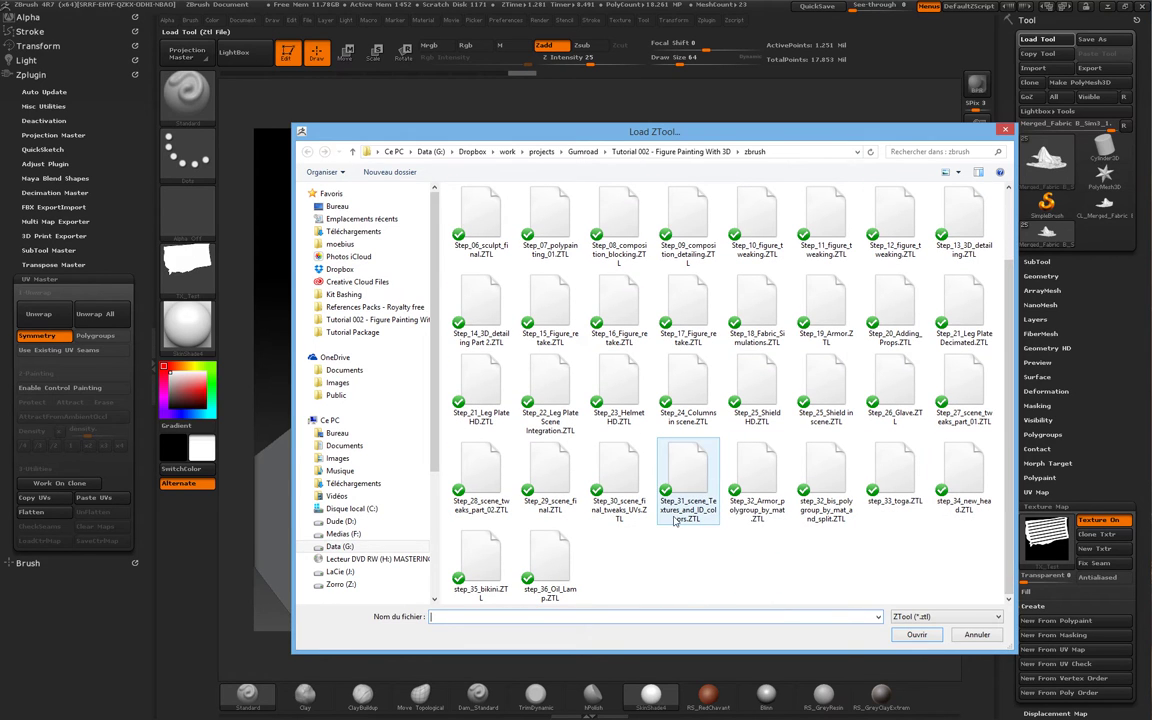
pyautogui.click(957, 172)
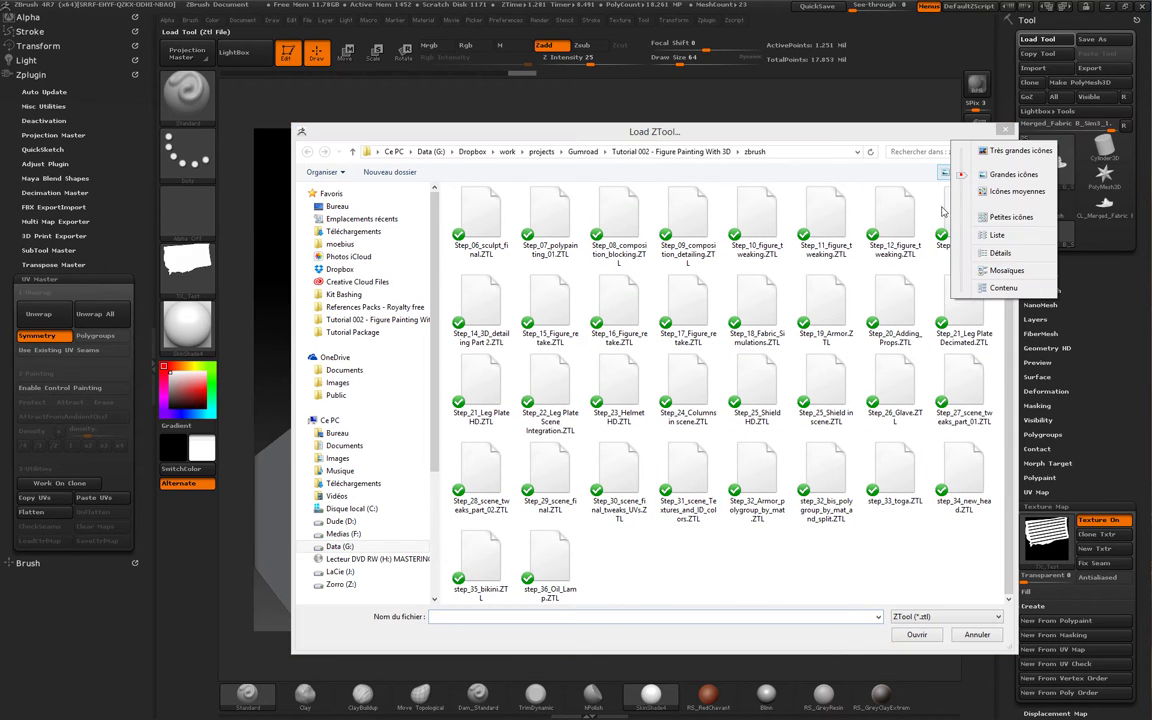
pyautogui.click(1000, 253)
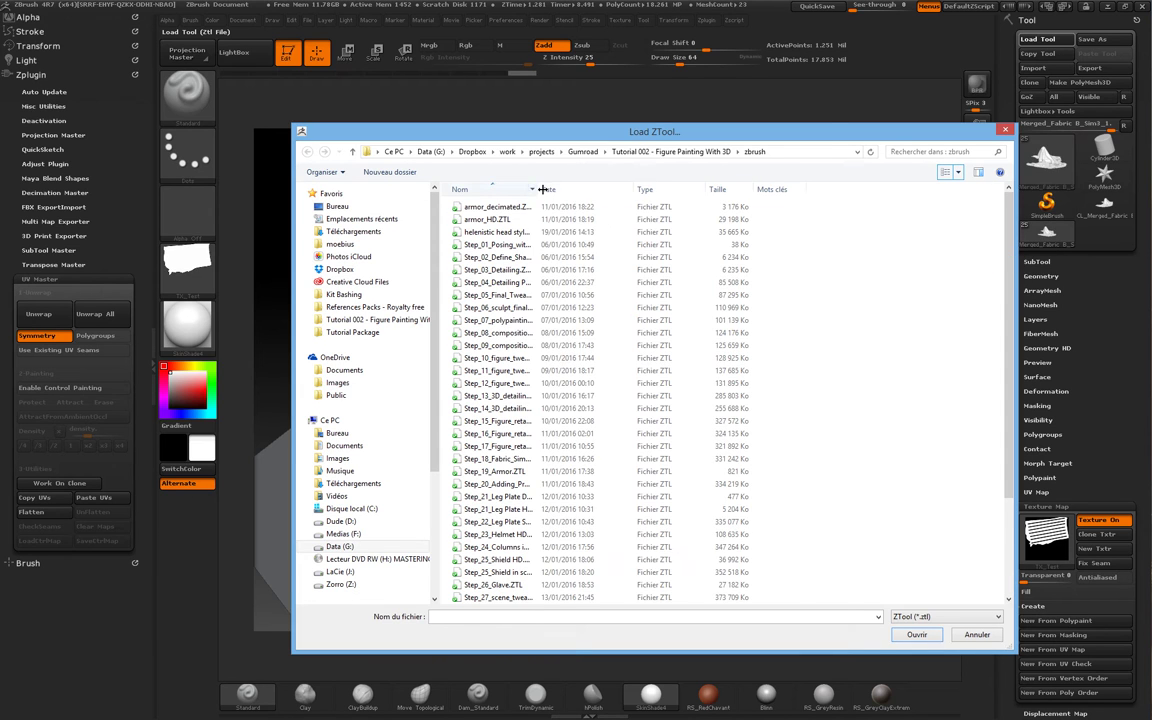
pyautogui.moveTo(625, 201); pyautogui.dragTo(682, 205)
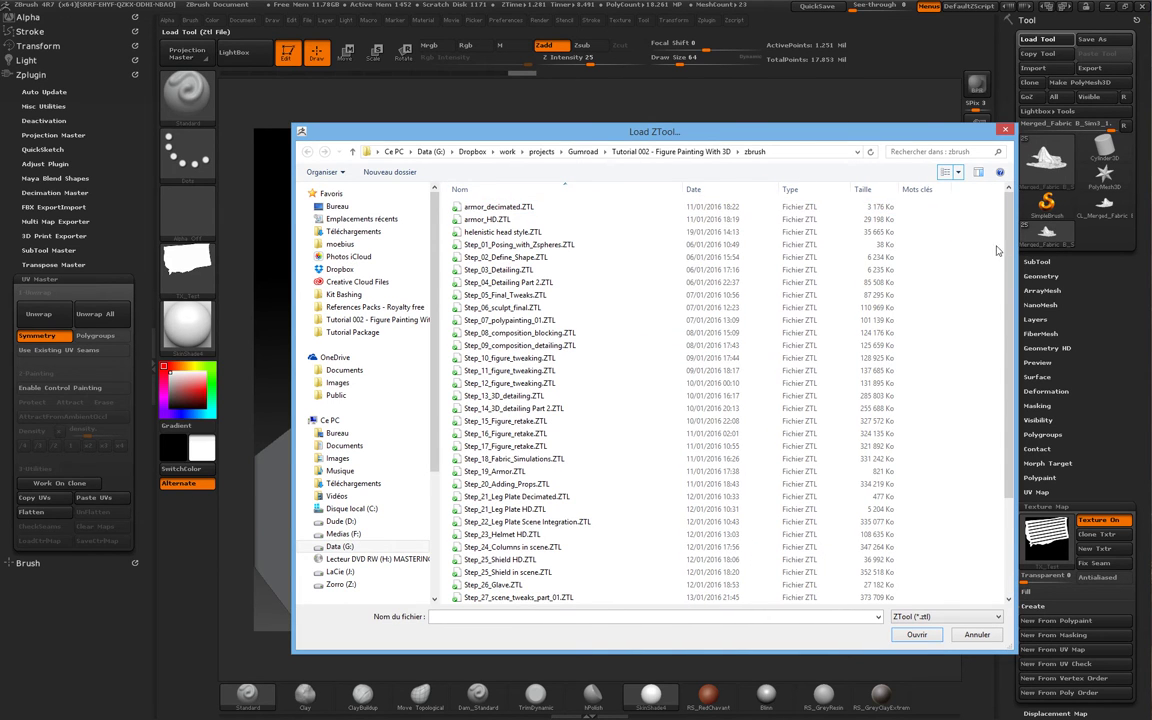
pyautogui.moveTo(1007, 288); pyautogui.dragTo(1002, 316)
pyautogui.scroll(-3, 1000, 316)
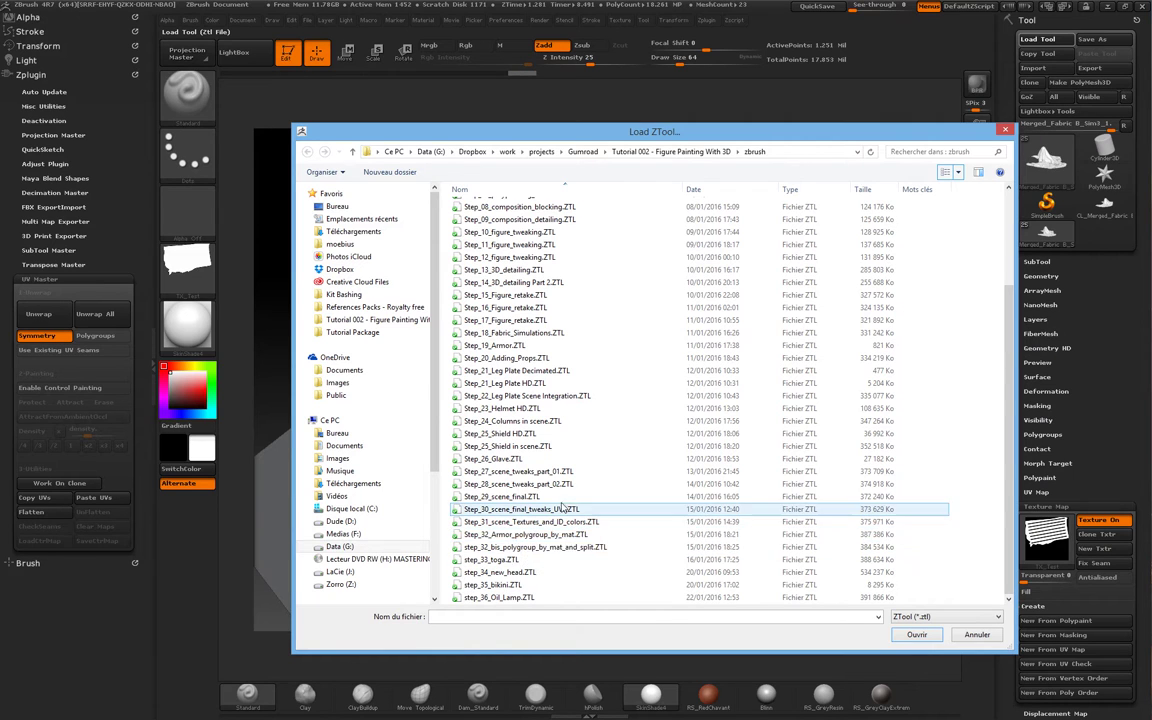
# Go through the later step files and load the tool step_34_new_head.ZTL.
pyautogui.click(489, 572)
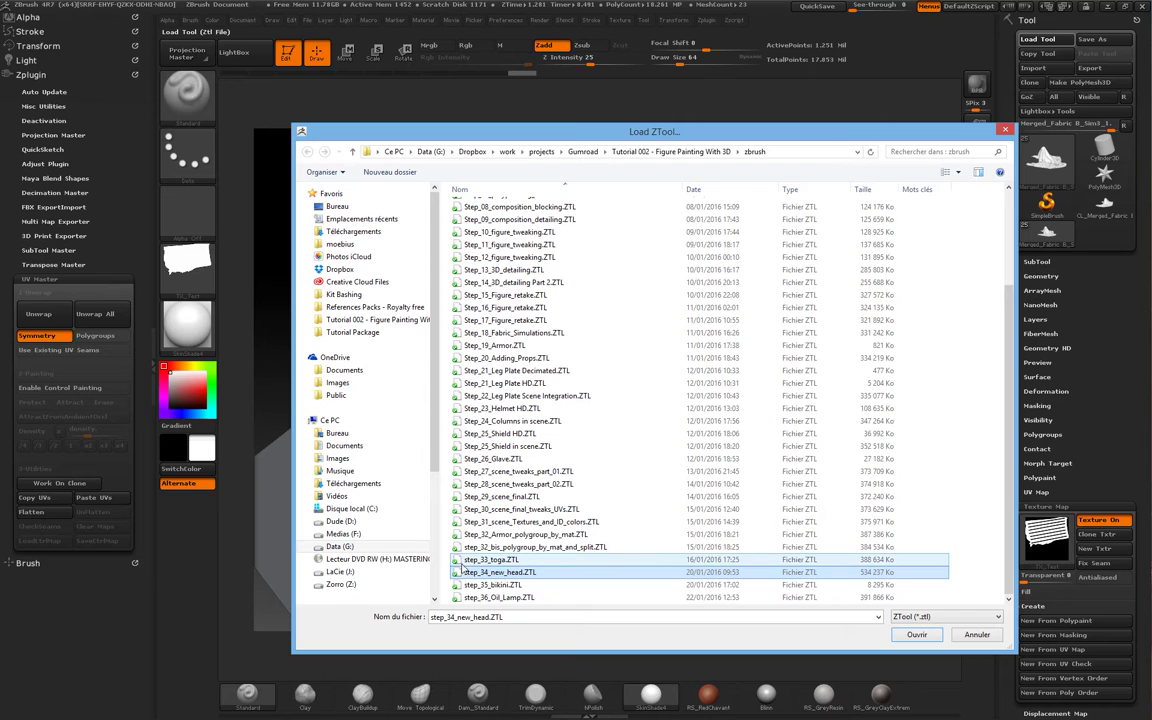
pyautogui.doubleClick(457, 573)
pyautogui.click(497, 586)
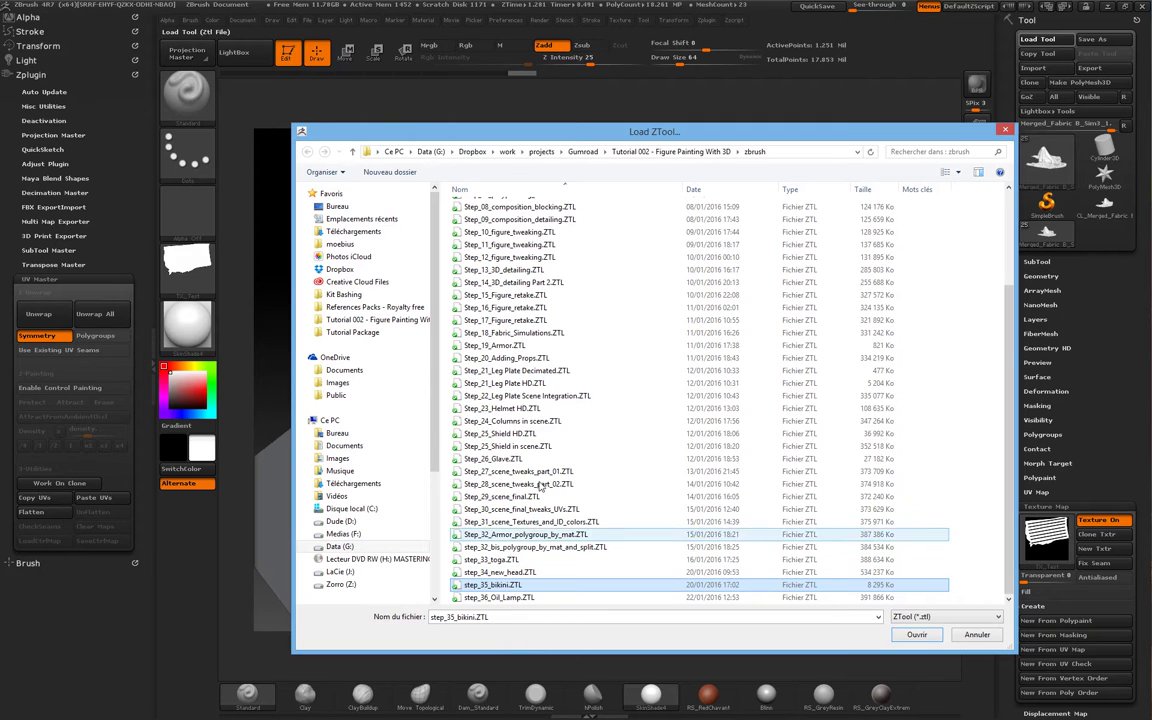
pyautogui.moveTo(540, 486); pyautogui.dragTo(515, 460)
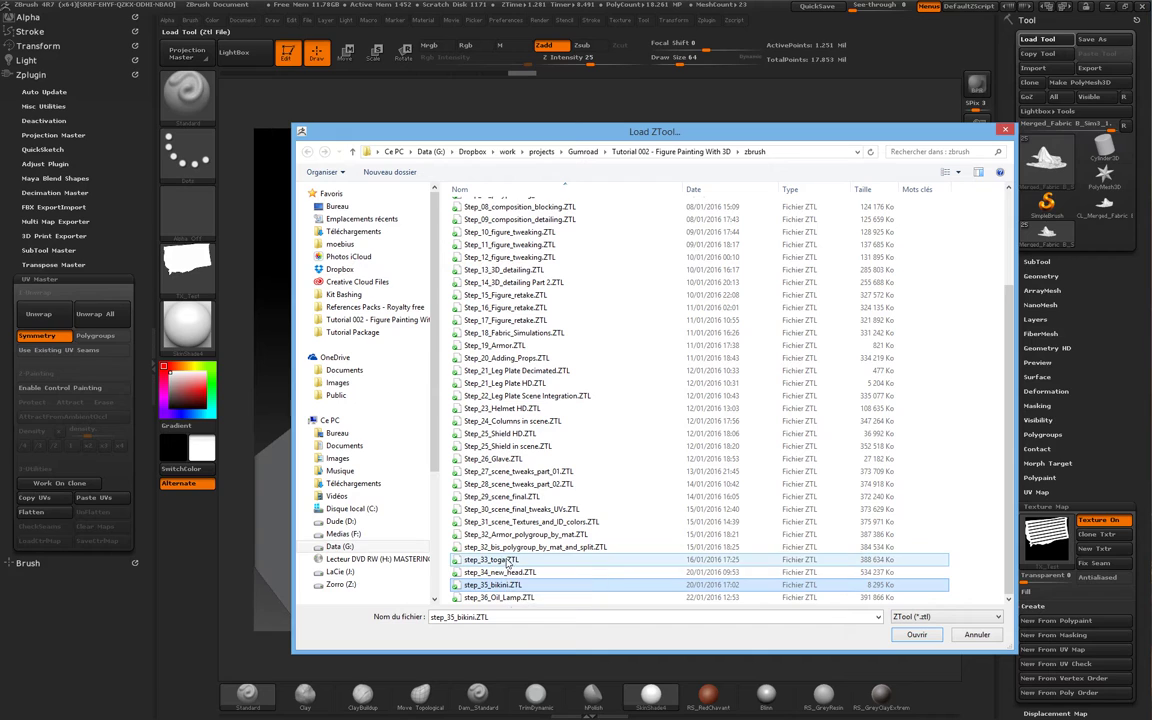
pyautogui.click(456, 561)
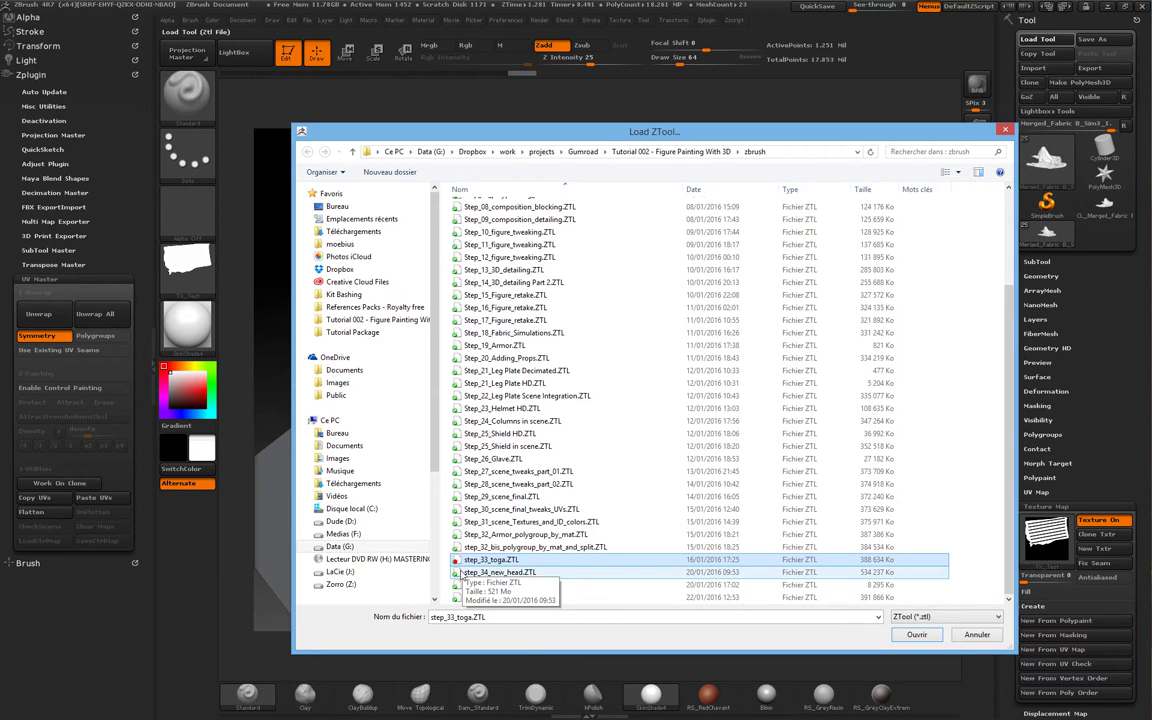
pyautogui.click(459, 573)
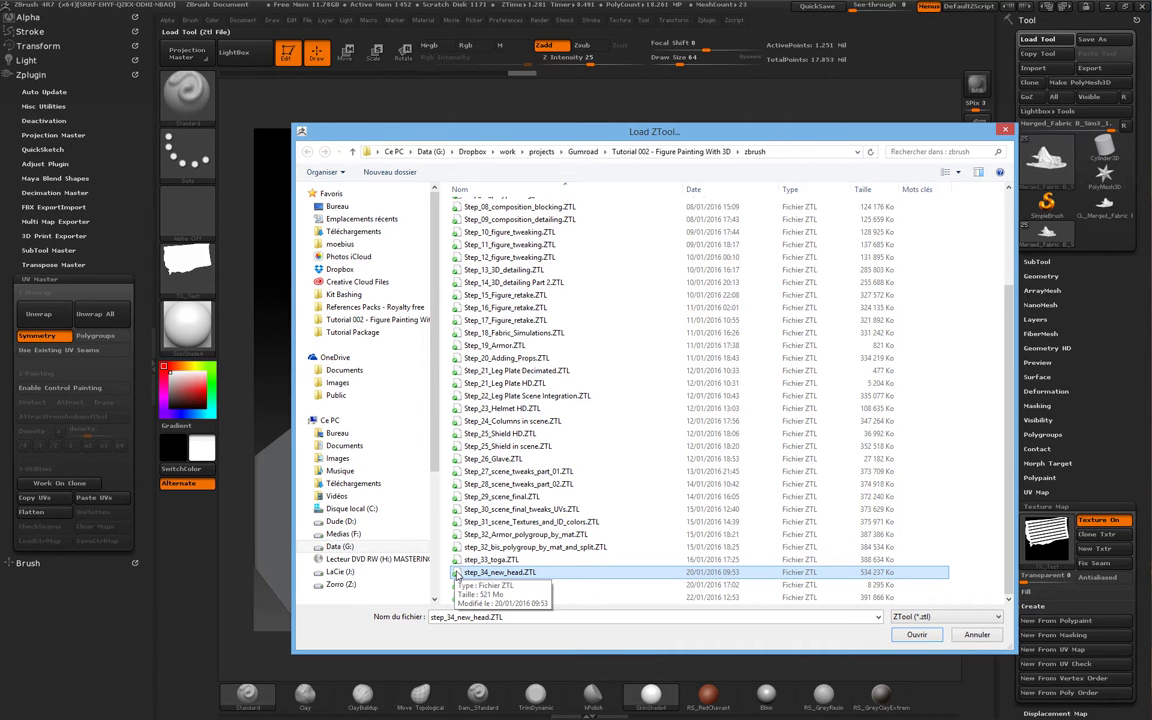
pyautogui.doubleClick(456, 573)
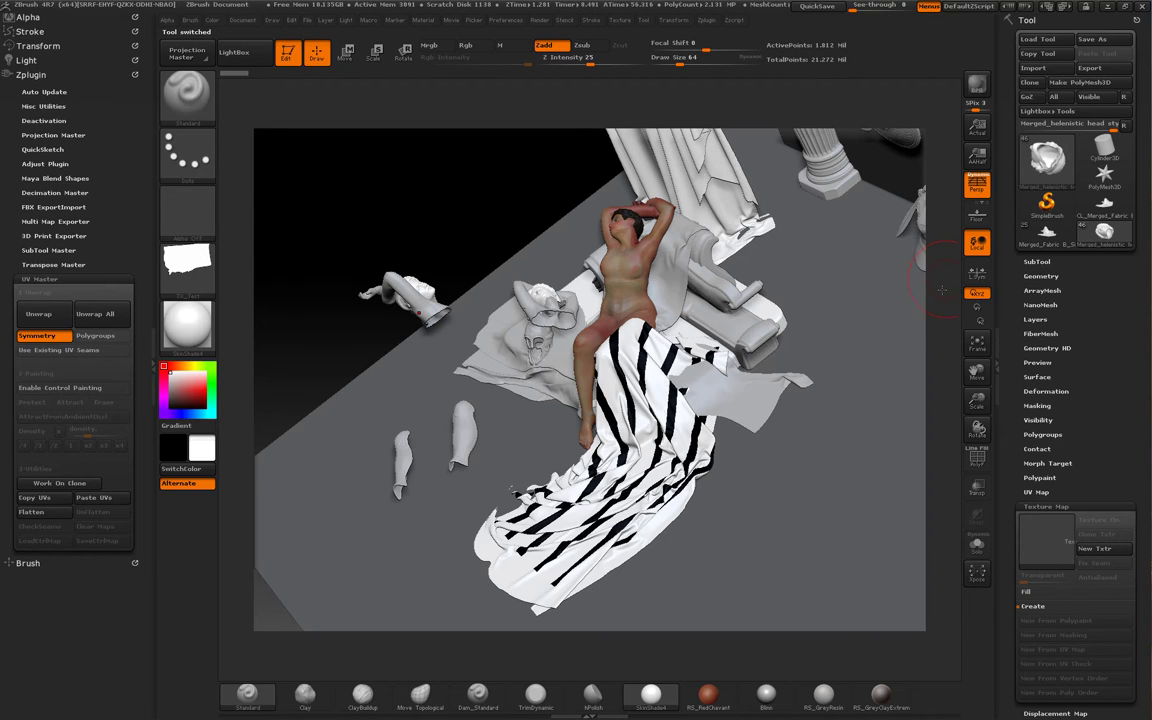
# Isolate the merged Hellenistic head subtool and clear the leftover images from the canvas.
pyautogui.moveTo(484, 210)
pyautogui.mouseDown()
pyautogui.moveTo(463, 227)
pyautogui.moveTo(481, 213)
pyautogui.moveTo(832, 294)
pyautogui.moveTo(900, 330)
pyautogui.moveTo(768, 287)
pyautogui.mouseUp()
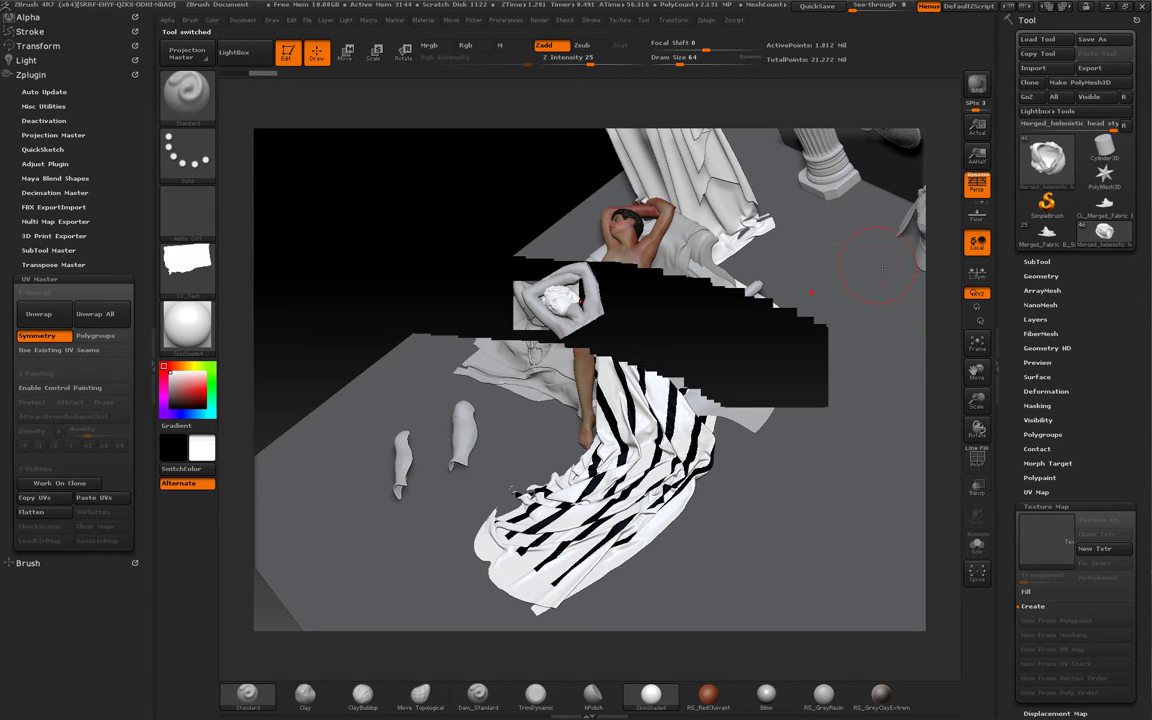
pyautogui.click(976, 546)
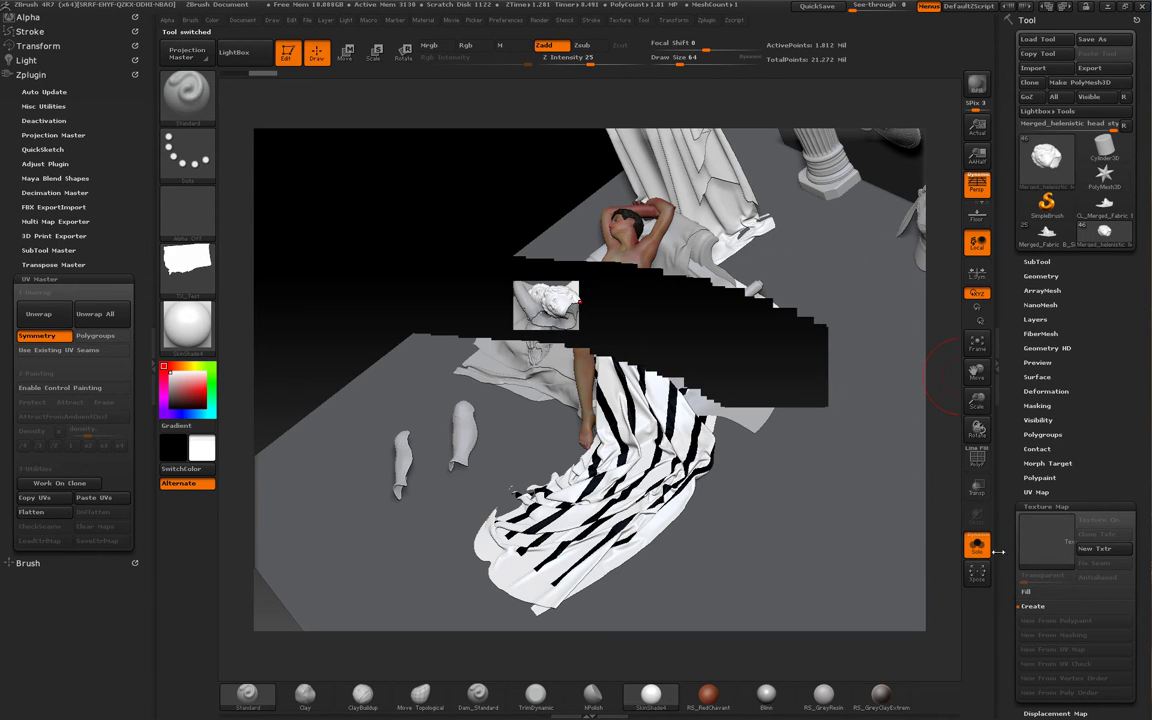
pyautogui.moveTo(948, 451); pyautogui.dragTo(958, 476)
pyautogui.hotkey('ctrl', 'n')
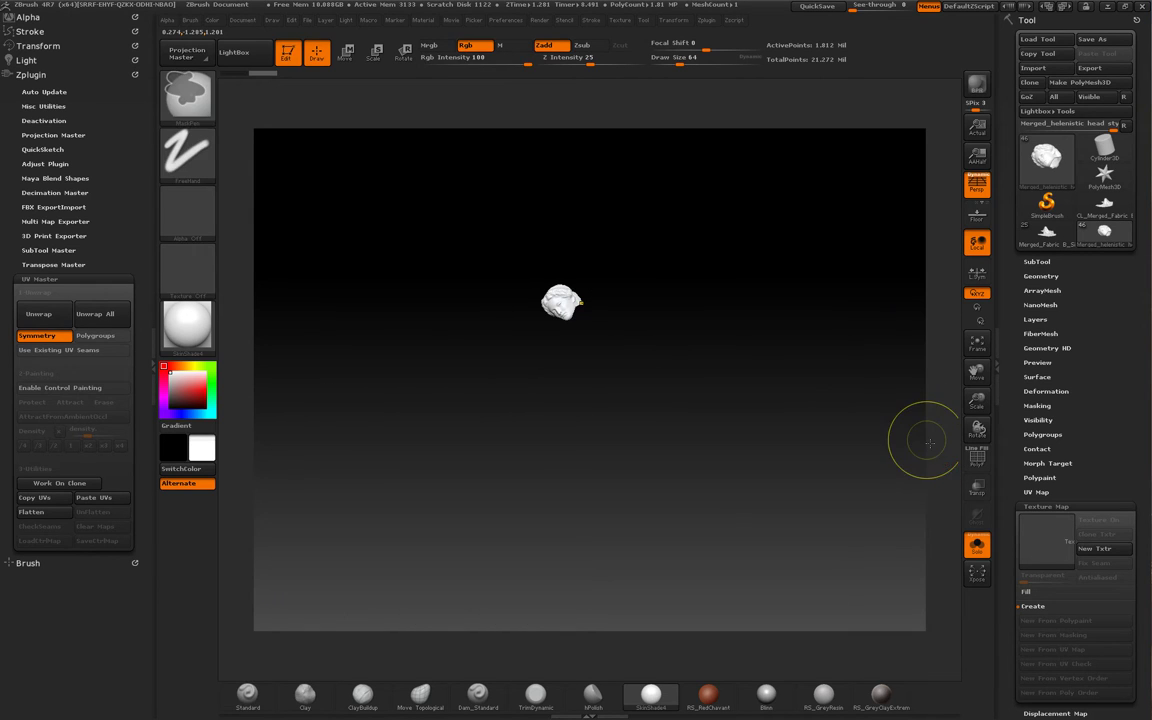
pyautogui.moveTo(834, 304); pyautogui.dragTo(858, 490)
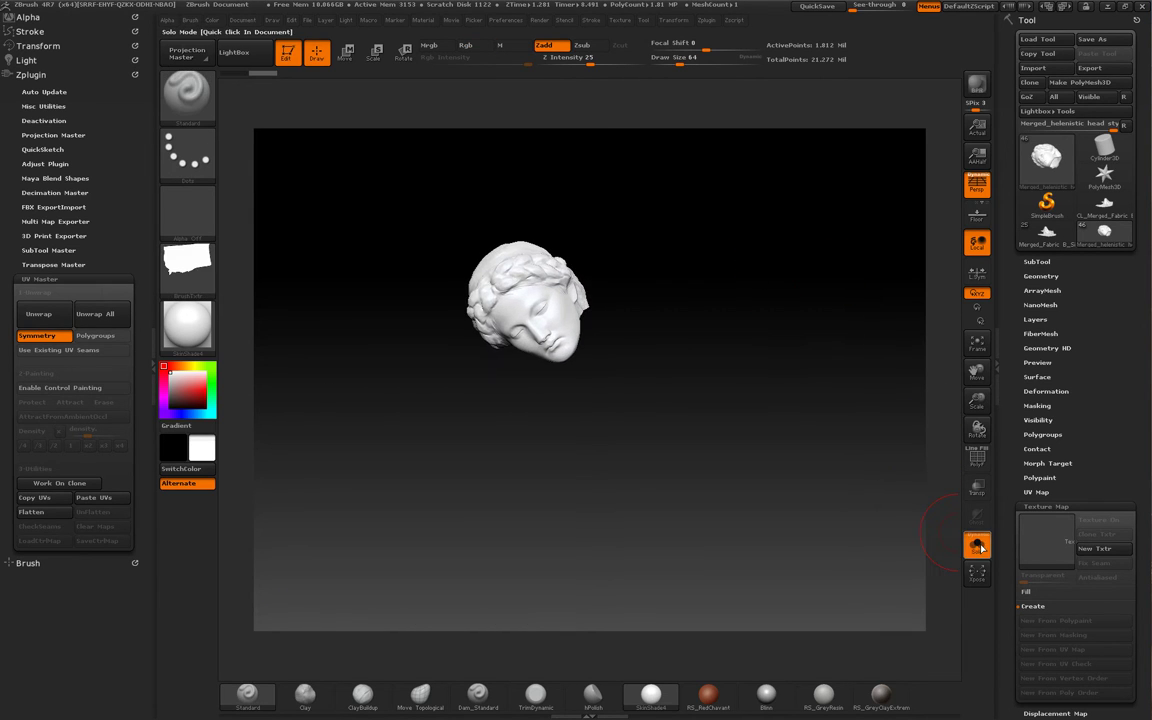
# Show the other visible subtools around the head again and expand the subtool list.
pyautogui.click(977, 545)
pyautogui.keyDown('alt'); pyautogui.moveTo(747, 188); pyautogui.dragTo(816, 302); pyautogui.keyUp('alt')
pyautogui.moveTo(816, 302); pyautogui.dragTo(840, 368)
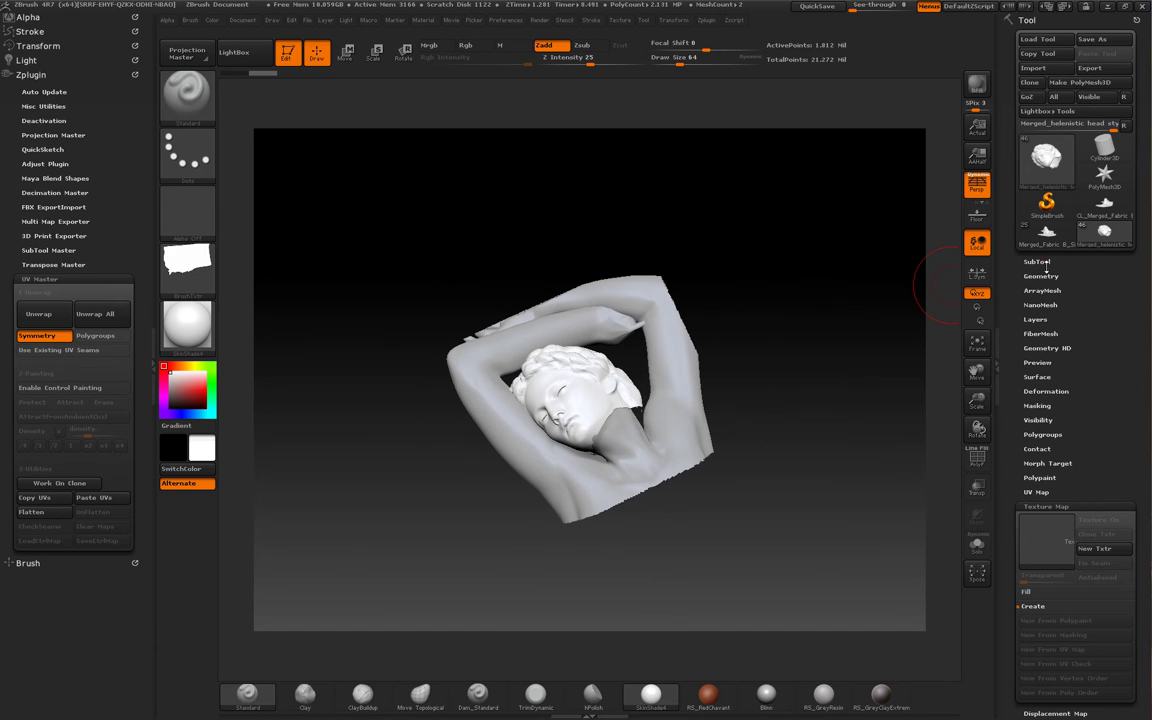
pyautogui.click(1042, 264)
pyautogui.moveTo(886, 312); pyautogui.dragTo(830, 470)
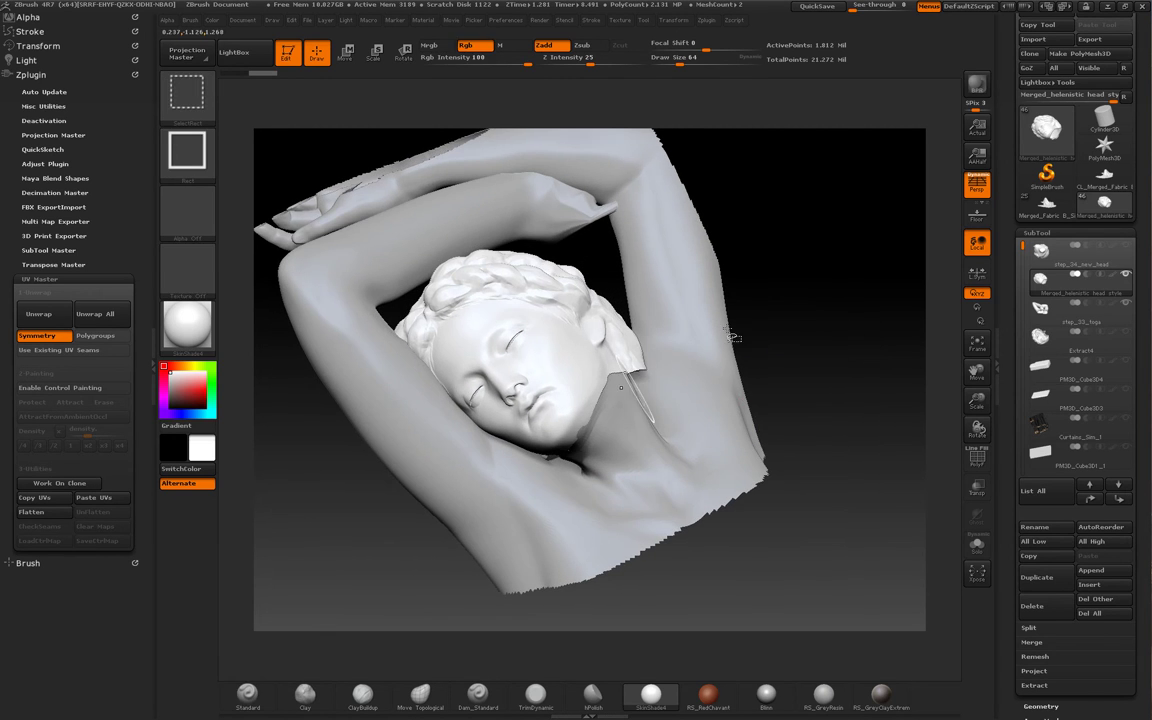
# View the step_34_new_head and step_33_toga subtools one after the other in isolation, examining the head and neck area.
pyautogui.click(977, 542)
pyautogui.click(1042, 252)
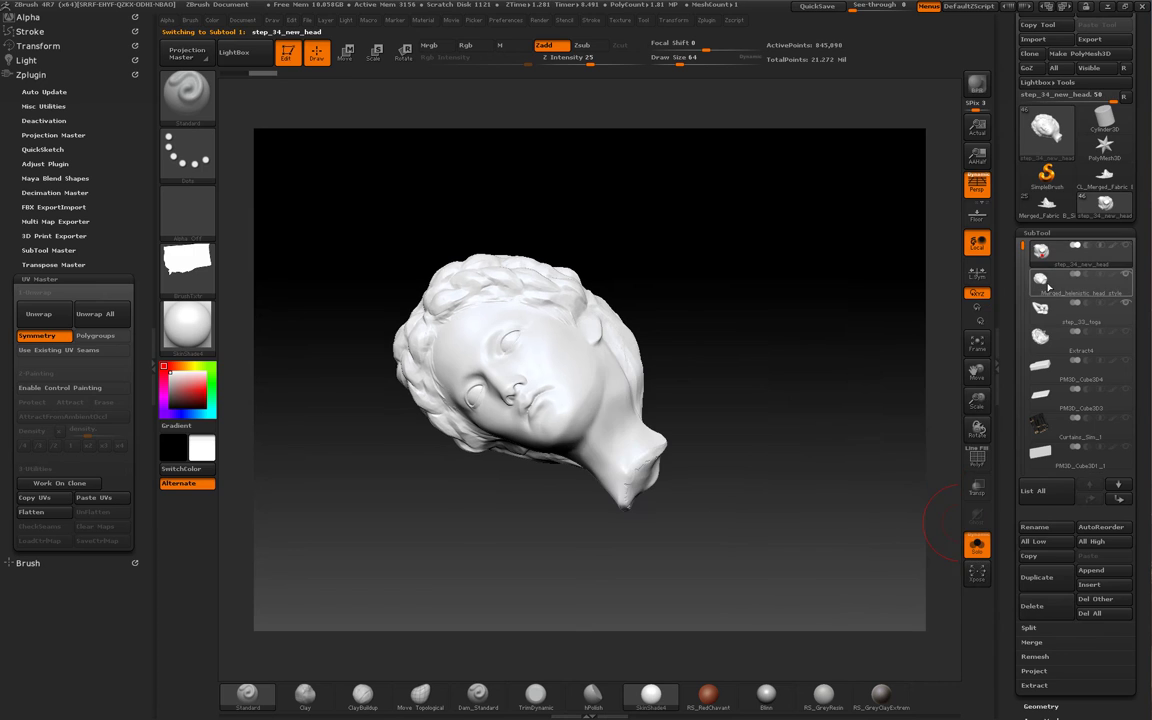
pyautogui.click(1041, 307)
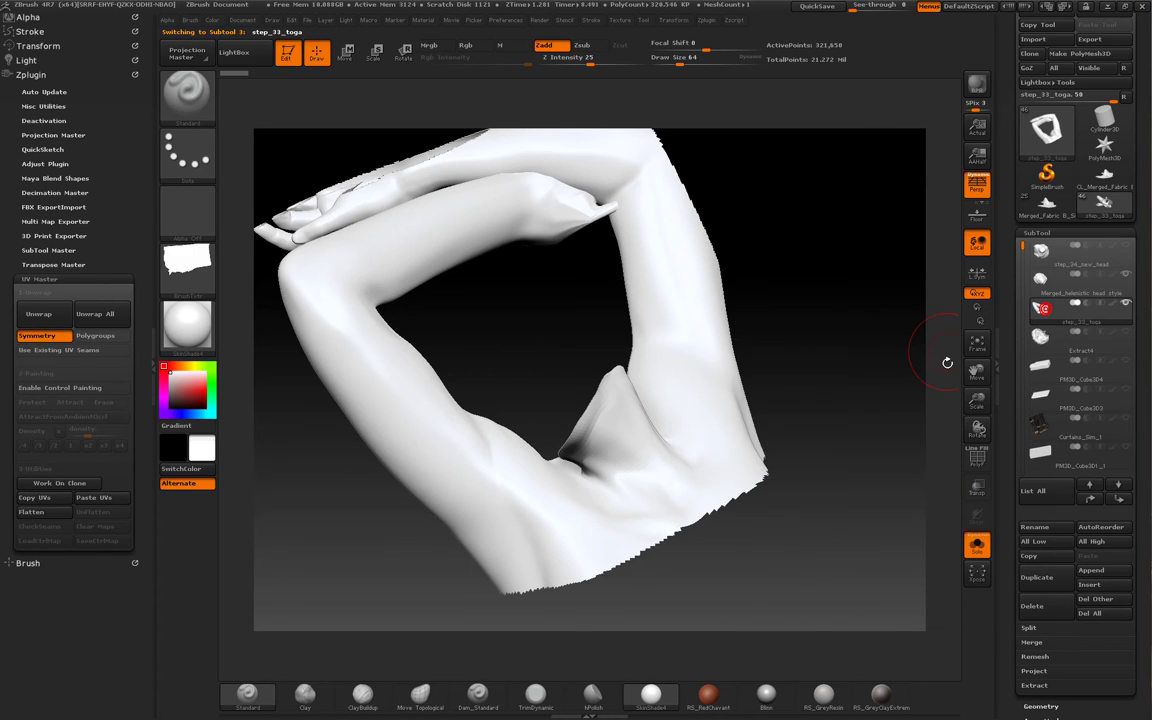
pyautogui.moveTo(902, 392)
pyautogui.mouseDown()
pyautogui.moveTo(874, 380)
pyautogui.moveTo(883, 412)
pyautogui.moveTo(874, 399)
pyautogui.moveTo(864, 417)
pyautogui.moveTo(884, 414)
pyautogui.moveTo(866, 406)
pyautogui.moveTo(882, 407)
pyautogui.moveTo(866, 376)
pyautogui.mouseUp()
pyautogui.keyDown('ctrl'); pyautogui.keyDown('shift'); pyautogui.click(875, 358); pyautogui.keyUp('shift'); pyautogui.keyUp('ctrl')
pyautogui.hotkey('ctrl', 'z')
pyautogui.hotkey('ctrl', 'z')
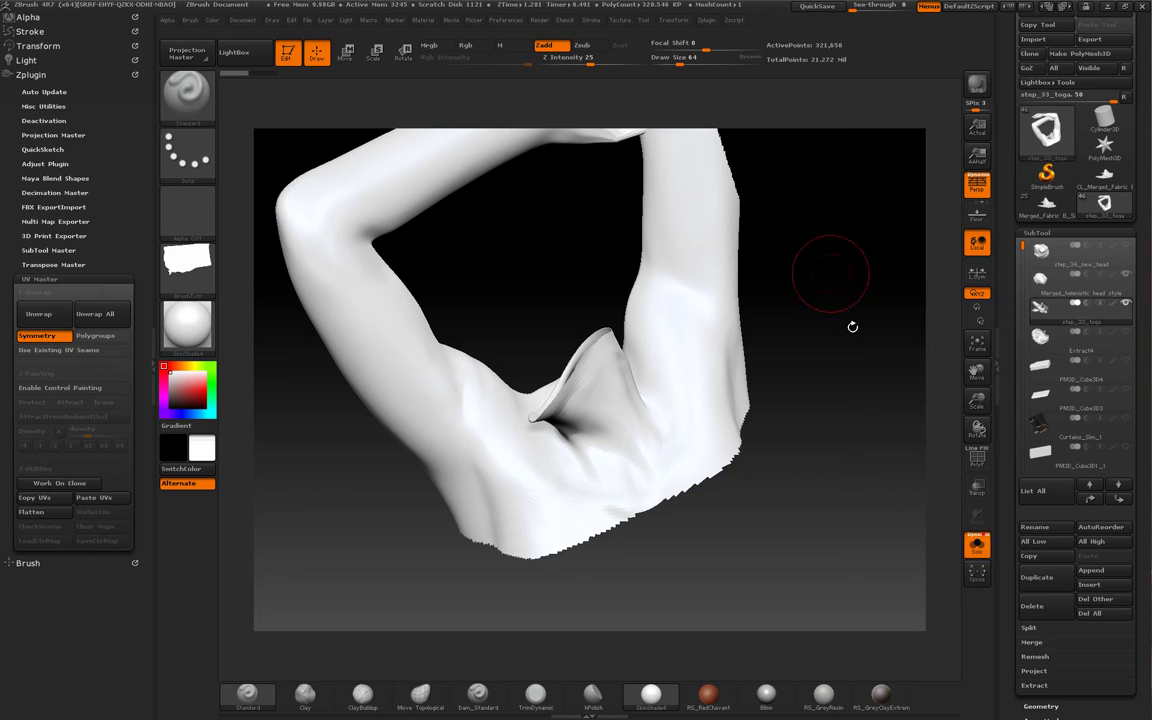
# End the isolation of step_33_toga and examine how the head fits onto the neck and between the arms.
pyautogui.click(978, 545)
pyautogui.moveTo(874, 427); pyautogui.dragTo(846, 428)
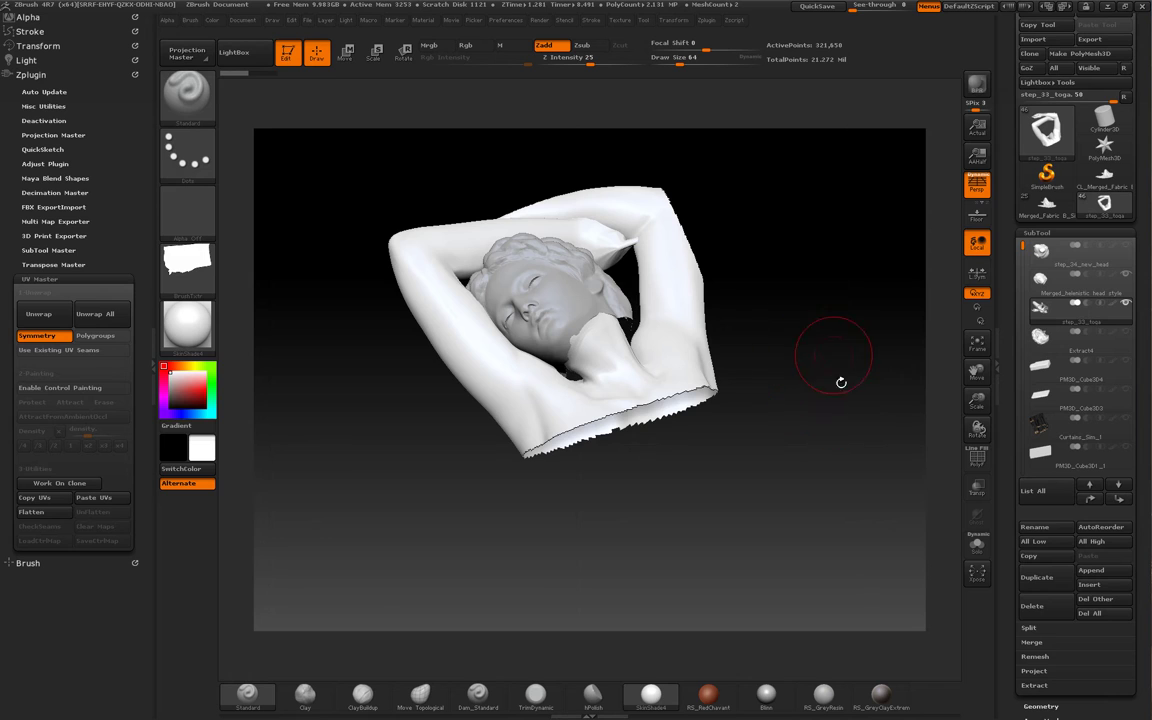
pyautogui.moveTo(841, 382)
pyautogui.mouseDown()
pyautogui.moveTo(828, 391)
pyautogui.moveTo(836, 398)
pyautogui.moveTo(865, 391)
pyautogui.moveTo(831, 407)
pyautogui.moveTo(823, 386)
pyautogui.moveTo(841, 397)
pyautogui.moveTo(845, 380)
pyautogui.mouseUp()
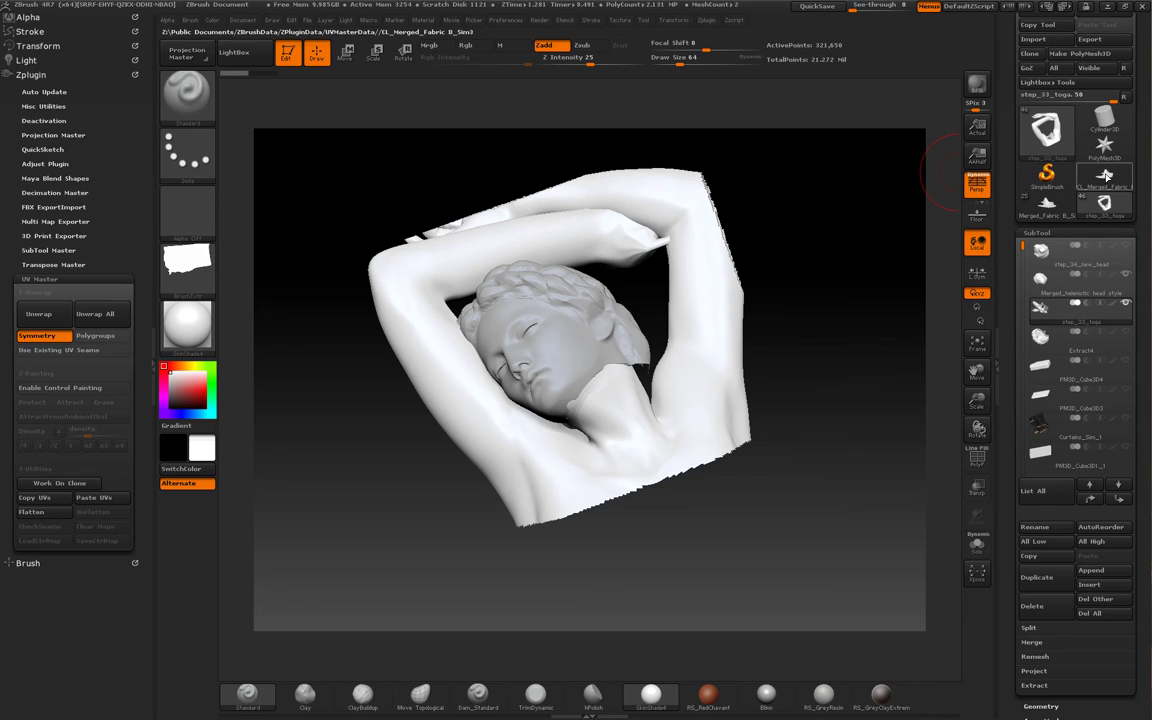
pyautogui.moveTo(1143, 168); pyautogui.dragTo(1143, 198)
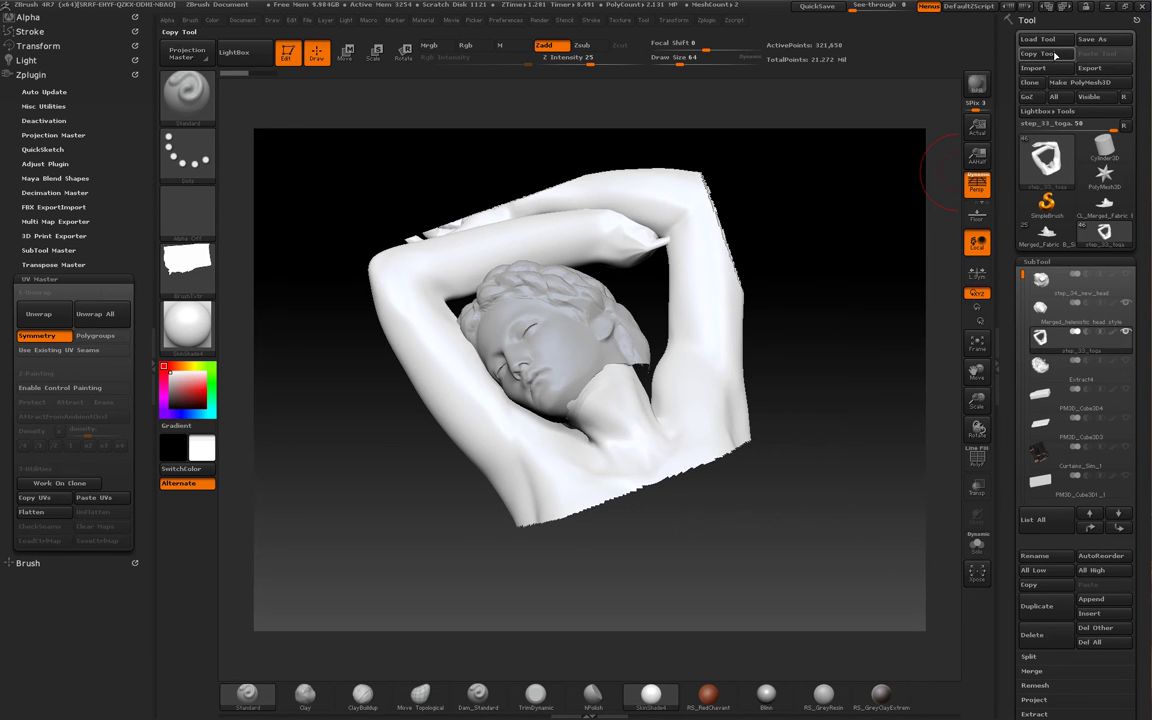
# Load the tool step_33_toga.ZTL from the zbrush folder.
pyautogui.click(1037, 39)
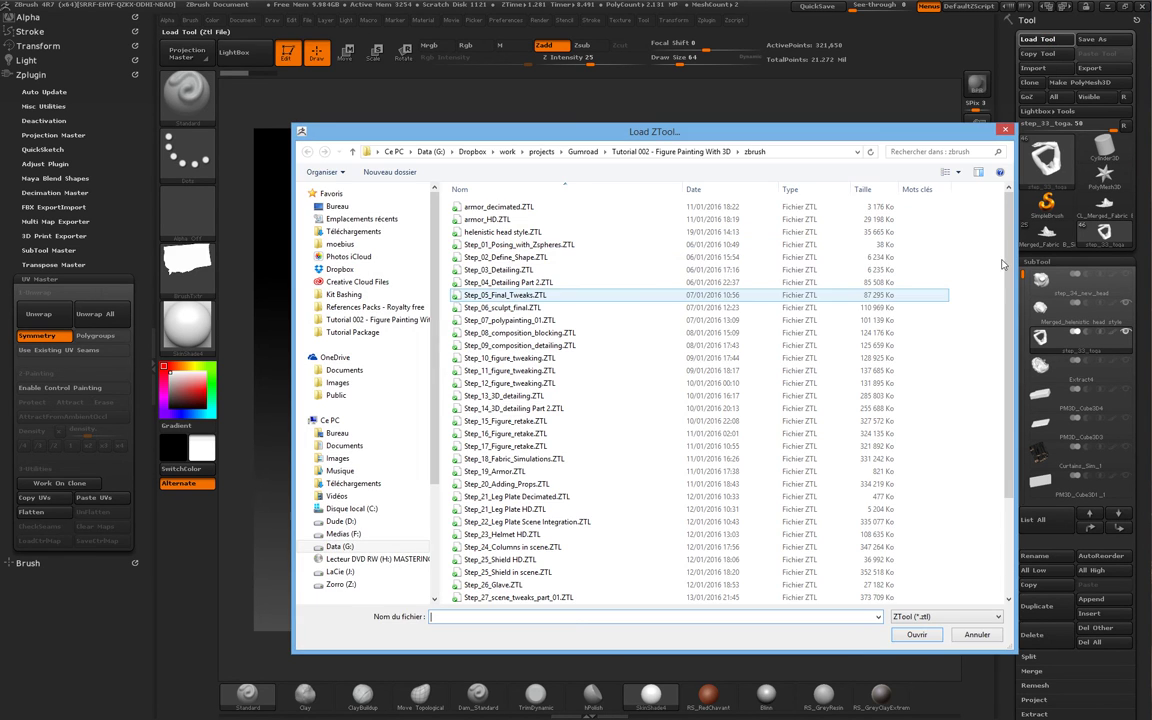
pyautogui.moveTo(885, 133); pyautogui.dragTo(883, 128)
pyautogui.scroll(-4, 784, 483)
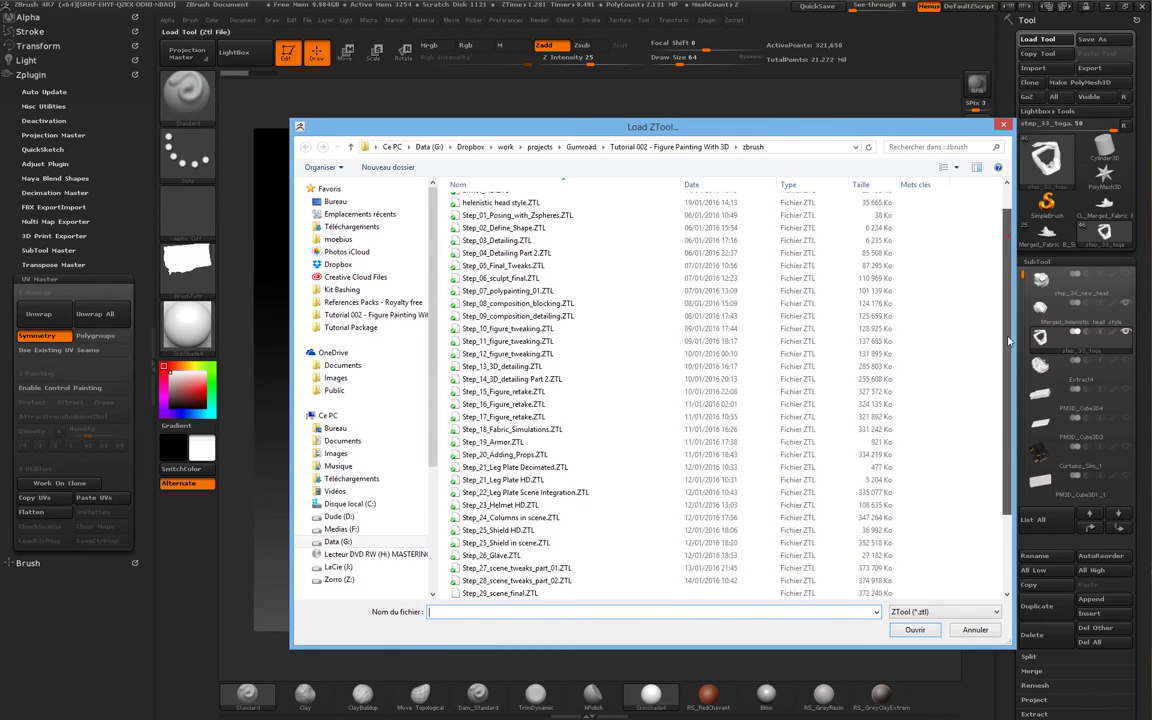
pyautogui.doubleClick(470, 567)
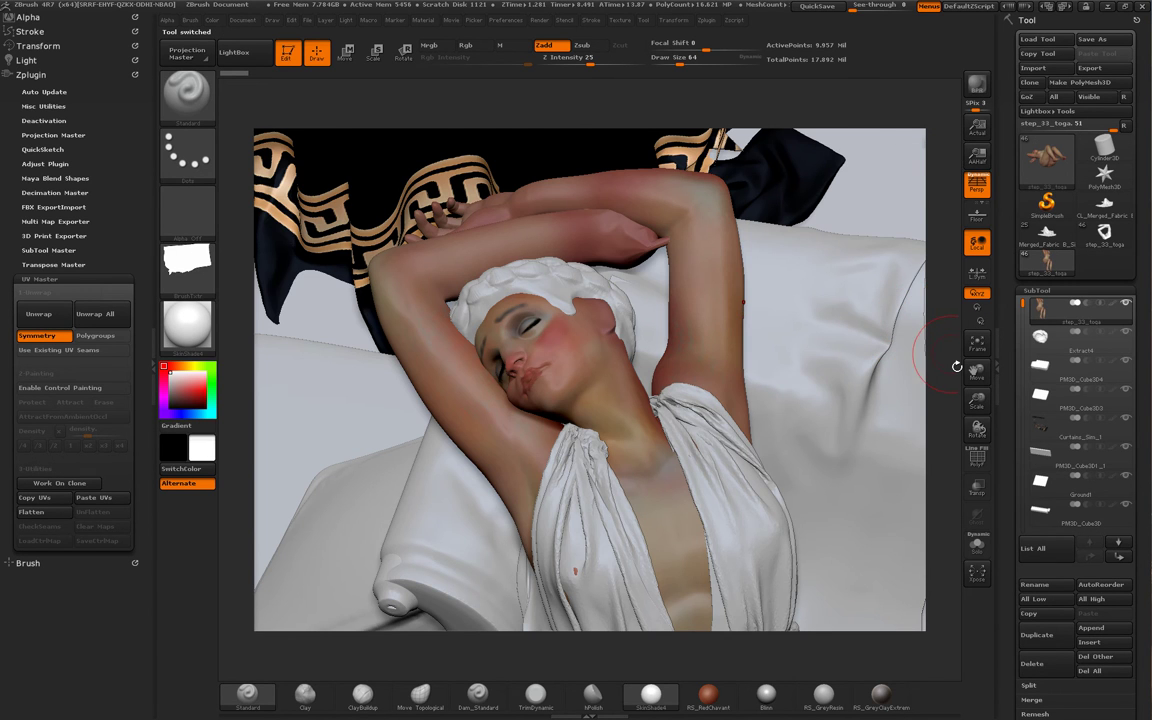
# Examine the toga's folds, waist and neckline on the reclining figure from several angles.
pyautogui.moveTo(957, 369); pyautogui.dragTo(916, 232)
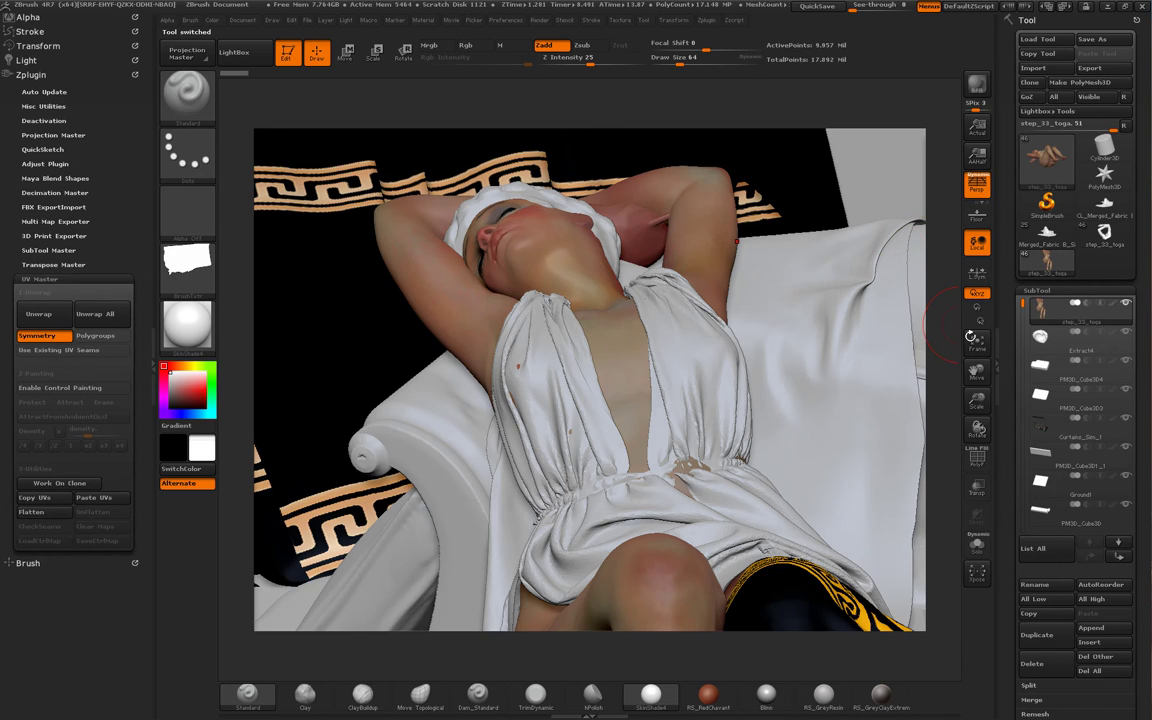
pyautogui.moveTo(873, 300); pyautogui.dragTo(914, 308)
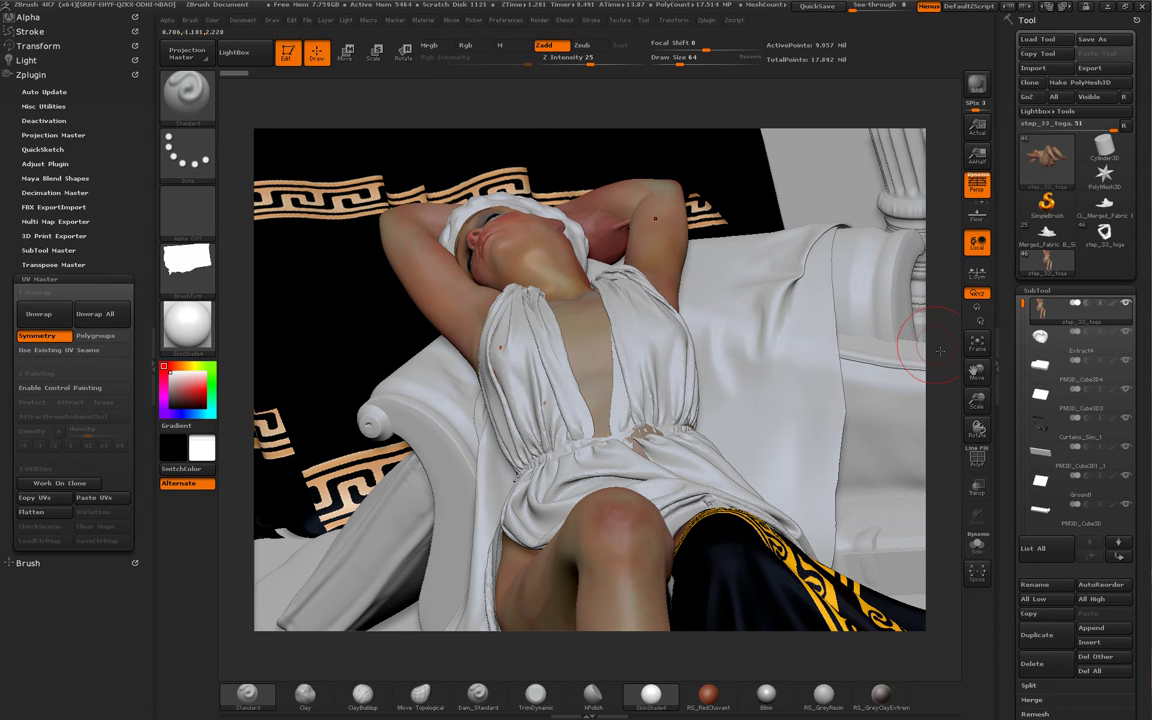
pyautogui.moveTo(940, 350); pyautogui.dragTo(941, 352)
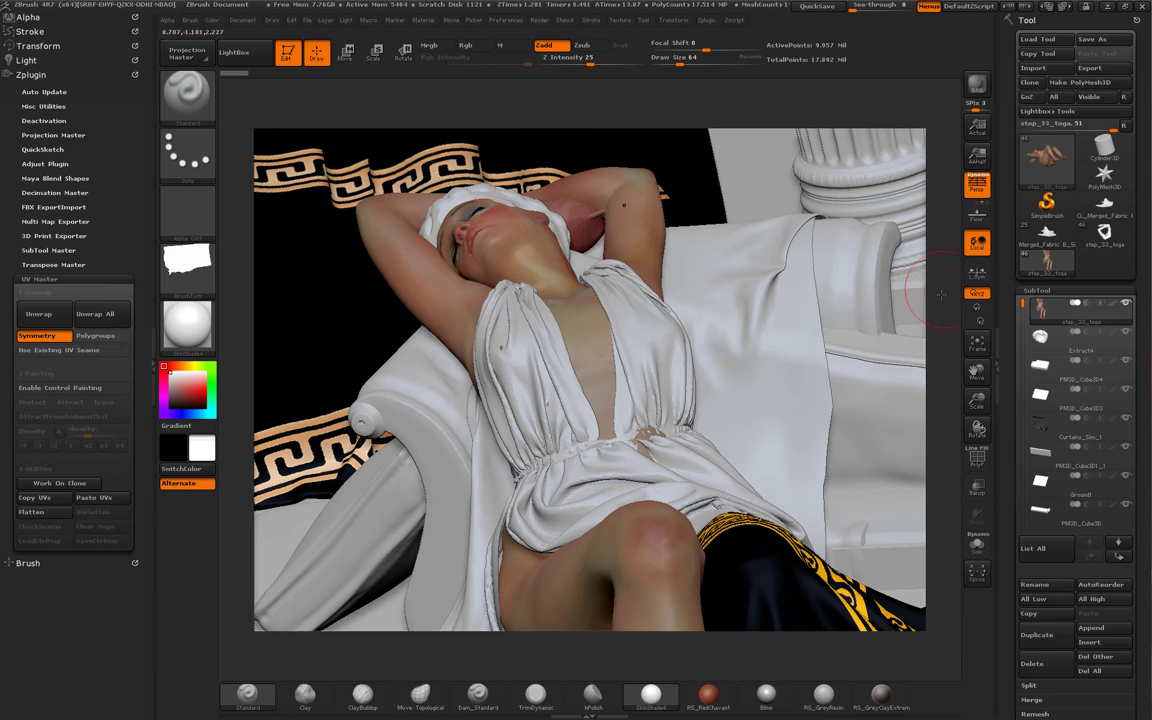
pyautogui.moveTo(940, 362)
pyautogui.mouseDown()
pyautogui.moveTo(939, 386)
pyautogui.moveTo(939, 336)
pyautogui.mouseUp()
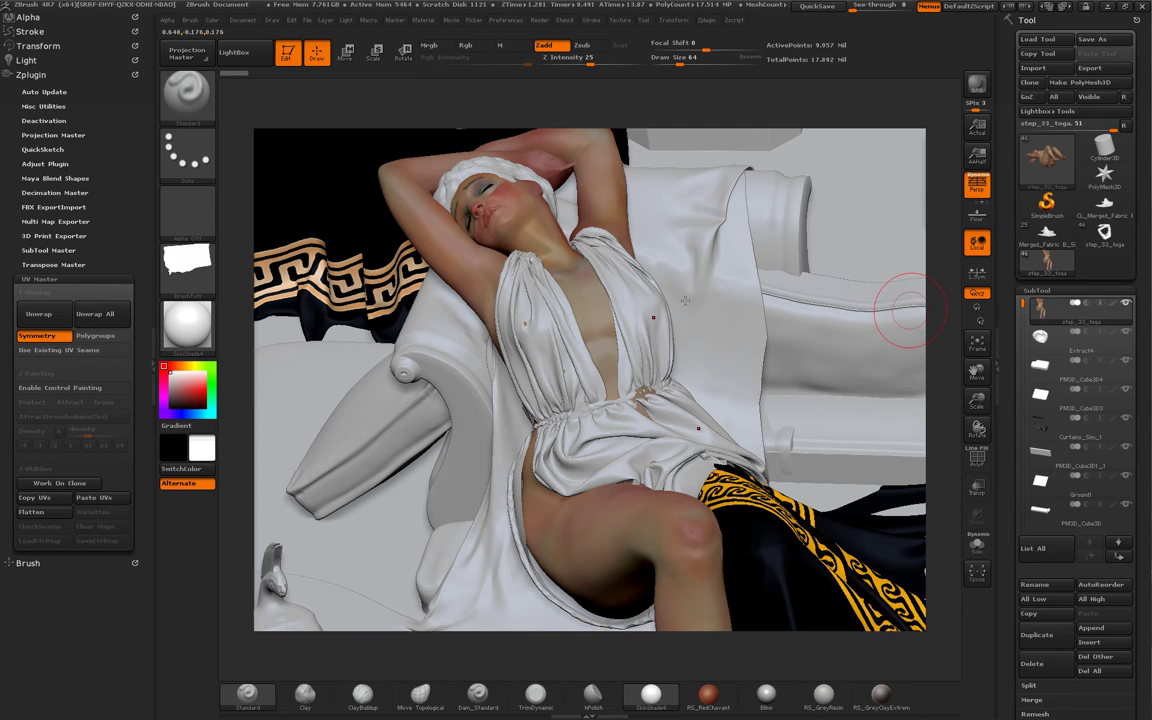
pyautogui.moveTo(951, 355)
pyautogui.mouseDown()
pyautogui.moveTo(797, 363)
pyautogui.moveTo(944, 347)
pyautogui.mouseUp()
pyautogui.moveTo(956, 303)
pyautogui.mouseDown()
pyautogui.moveTo(957, 316)
pyautogui.moveTo(627, 239)
pyautogui.moveTo(645, 243)
pyautogui.mouseUp()
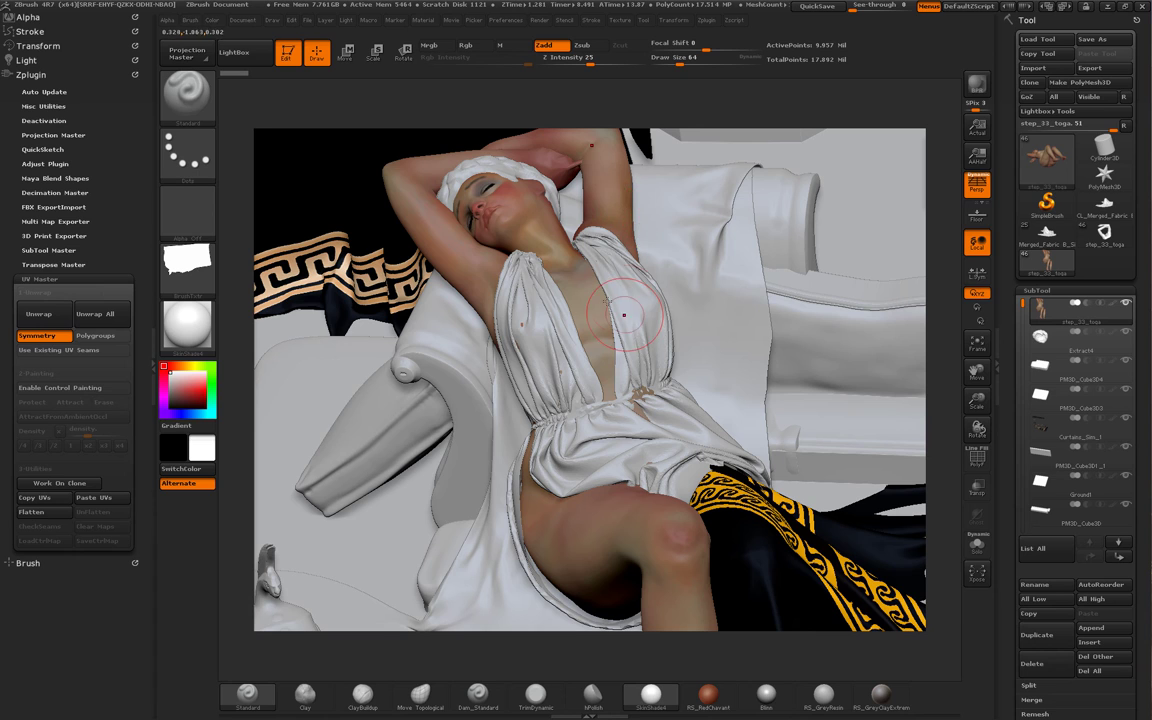
pyautogui.moveTo(957, 267)
pyautogui.mouseDown()
pyautogui.moveTo(607, 247)
pyautogui.moveTo(941, 260)
pyautogui.mouseUp()
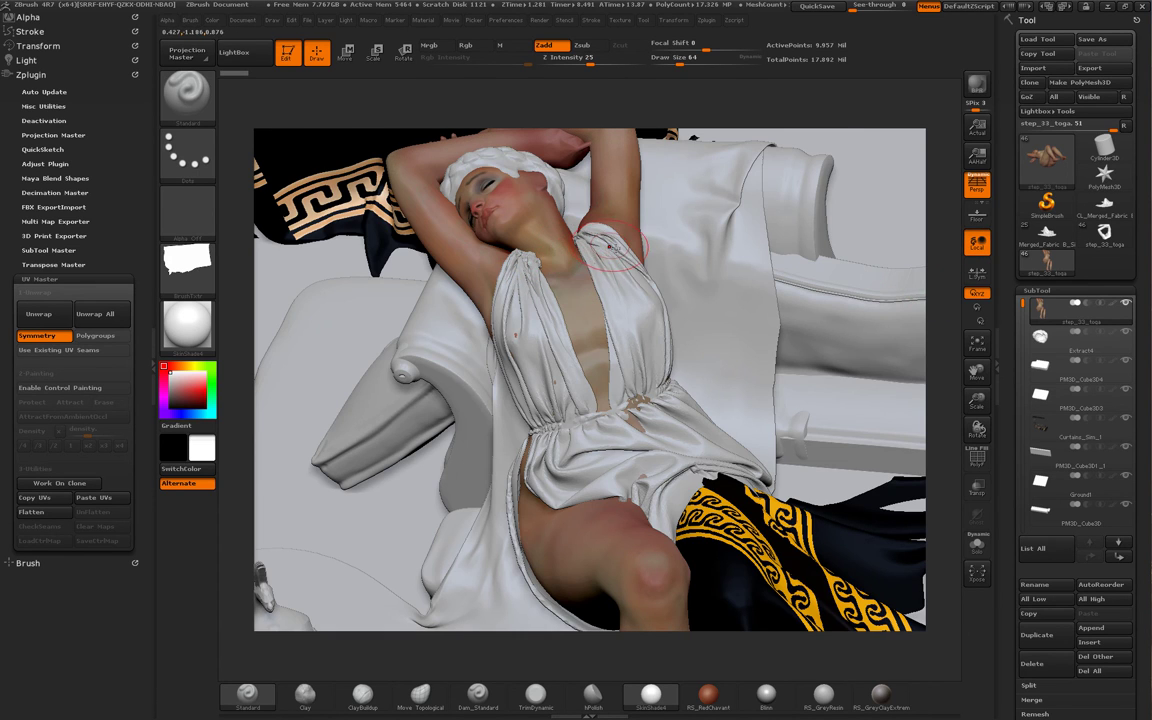
pyautogui.moveTo(946, 324)
pyautogui.mouseDown()
pyautogui.moveTo(956, 339)
pyautogui.moveTo(940, 362)
pyautogui.mouseUp()
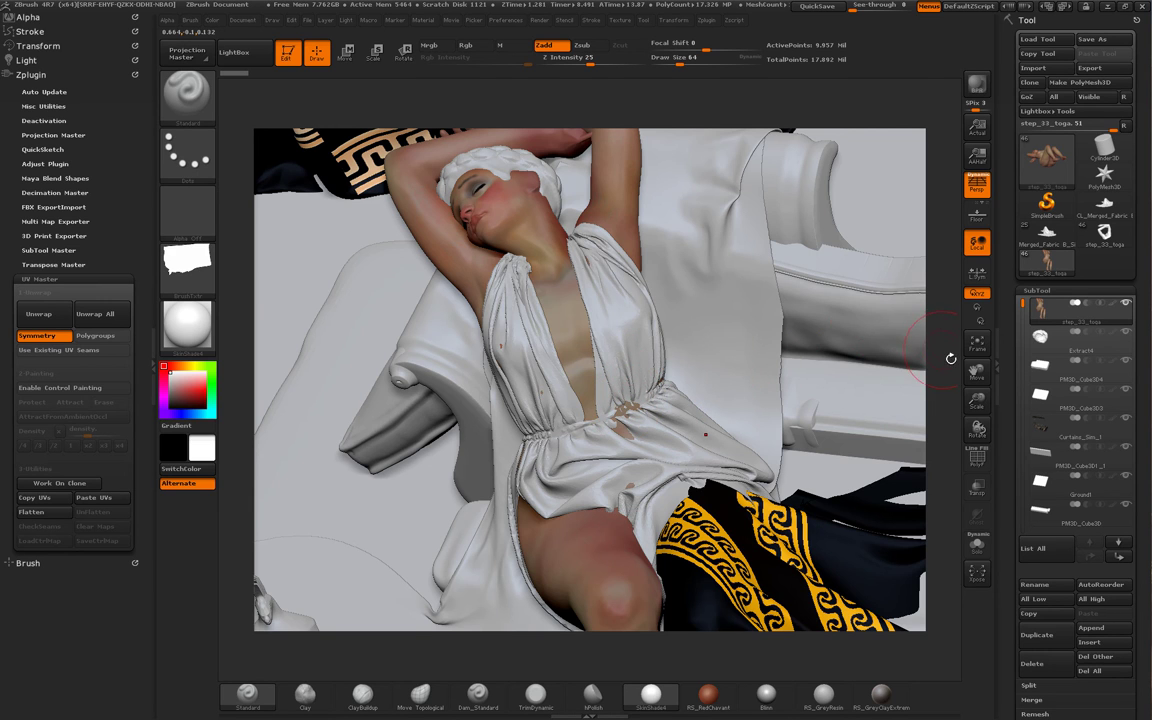
pyautogui.moveTo(950, 358)
pyautogui.mouseDown()
pyautogui.moveTo(923, 365)
pyautogui.moveTo(935, 355)
pyautogui.mouseUp()
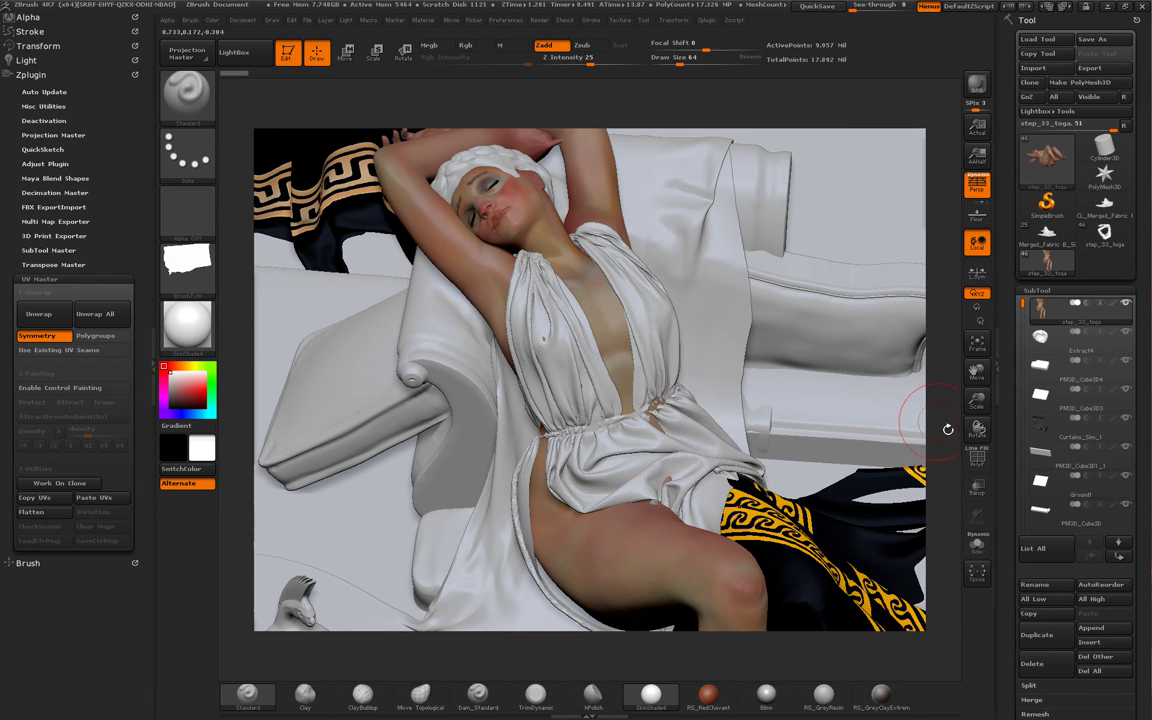
pyautogui.moveTo(947, 429)
pyautogui.mouseDown()
pyautogui.moveTo(926, 424)
pyautogui.moveTo(940, 426)
pyautogui.moveTo(946, 398)
pyautogui.moveTo(952, 411)
pyautogui.mouseUp()
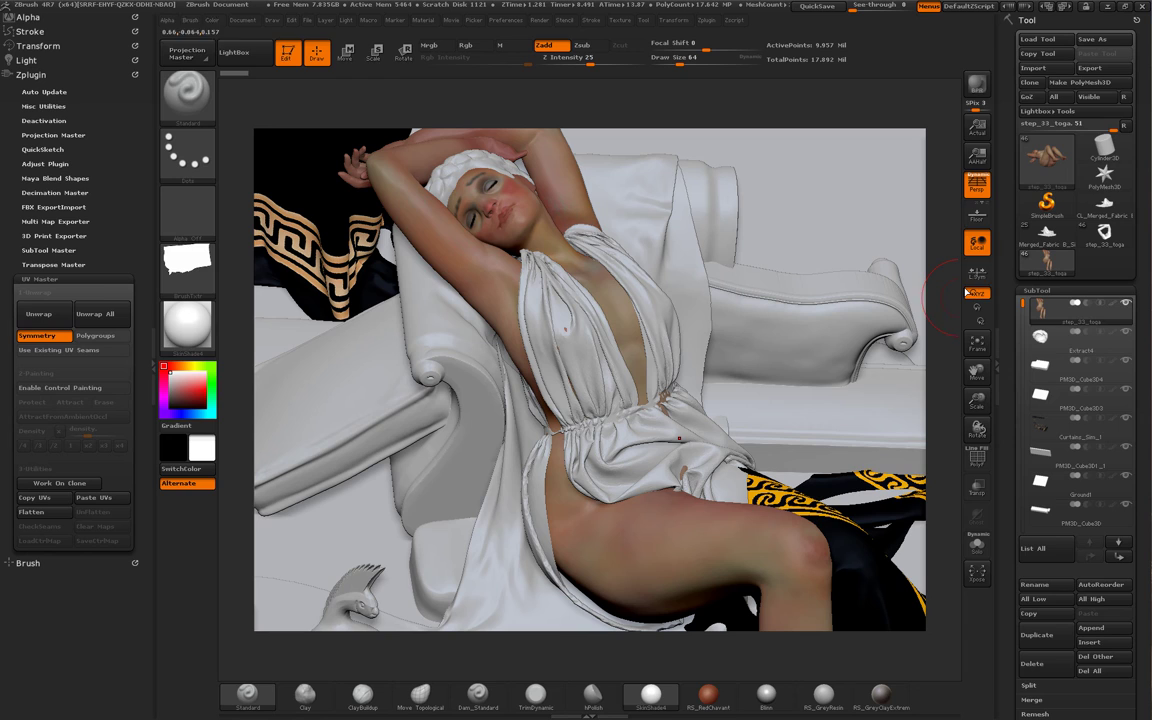
# Collapse the subtool list and review the wider scene with the figure, sofa, helmet and patterned fabrics.
pyautogui.click(1089, 291)
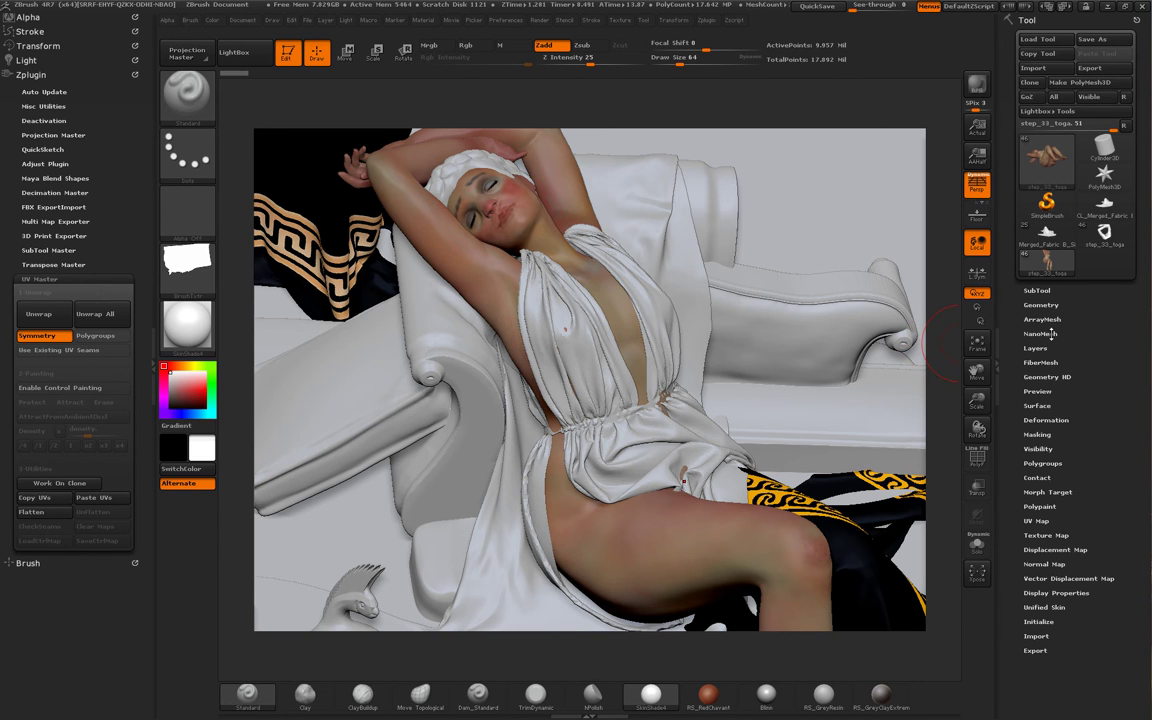
pyautogui.moveTo(952, 436); pyautogui.dragTo(966, 372)
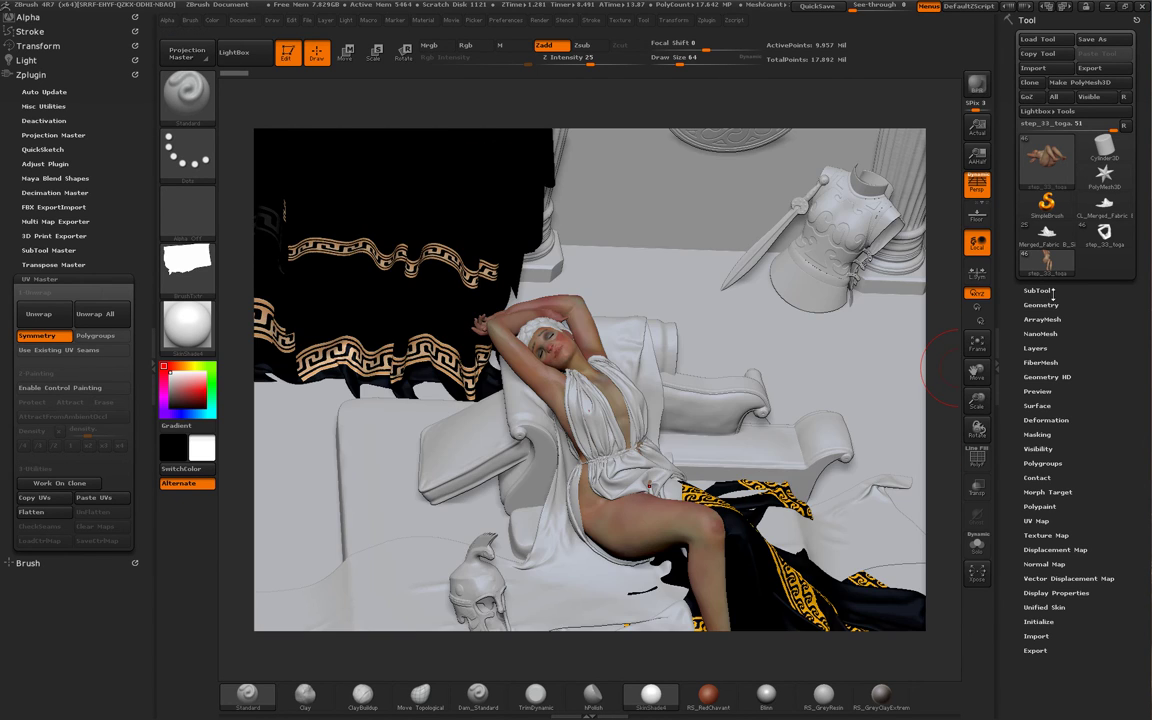
pyautogui.scroll(-2, 1092, 362)
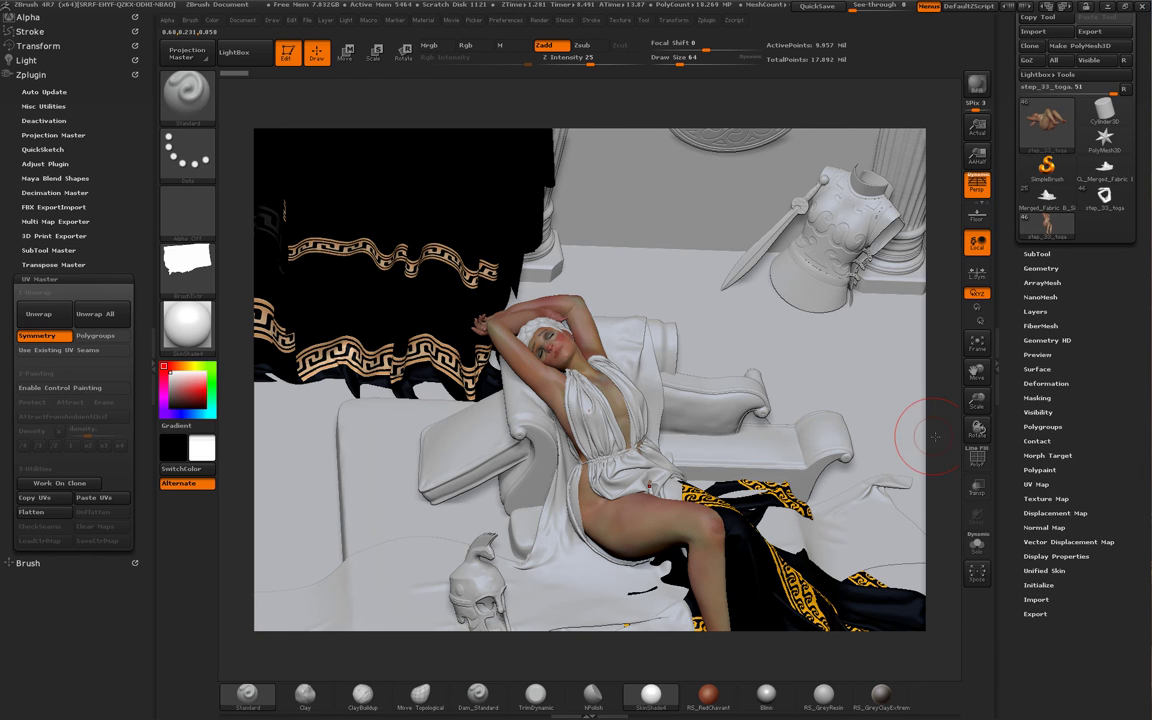
pyautogui.keyDown('alt'); pyautogui.moveTo(950, 444); pyautogui.dragTo(576, 327); pyautogui.keyUp('alt')
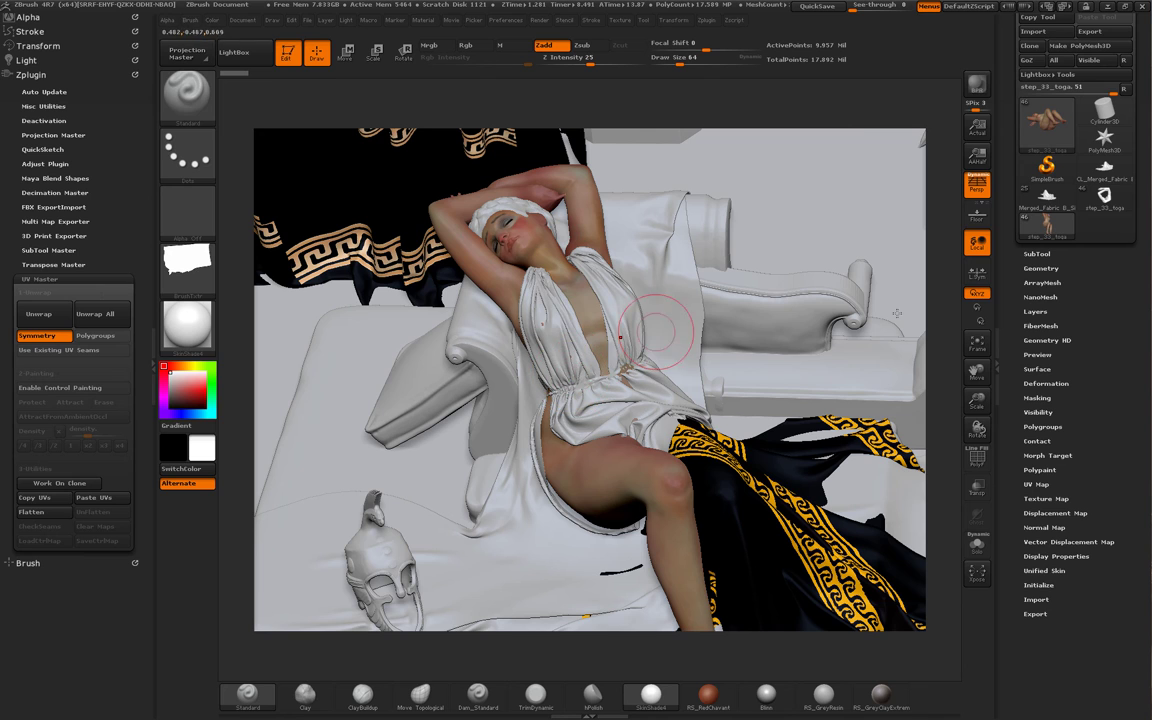
pyautogui.moveTo(956, 309); pyautogui.dragTo(785, 337)
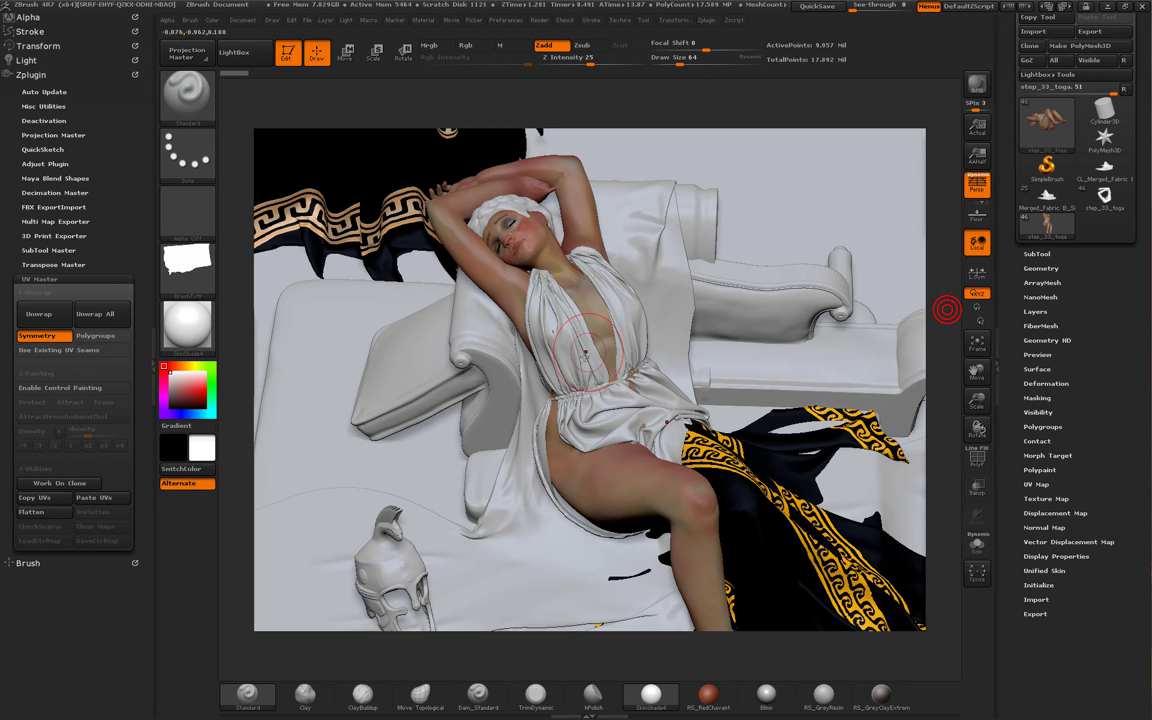
# Examine the reclining figure's pose against the sofa, helmet, armour and patterned wall drape from higher and lower angles.
pyautogui.moveTo(962, 353); pyautogui.dragTo(954, 368)
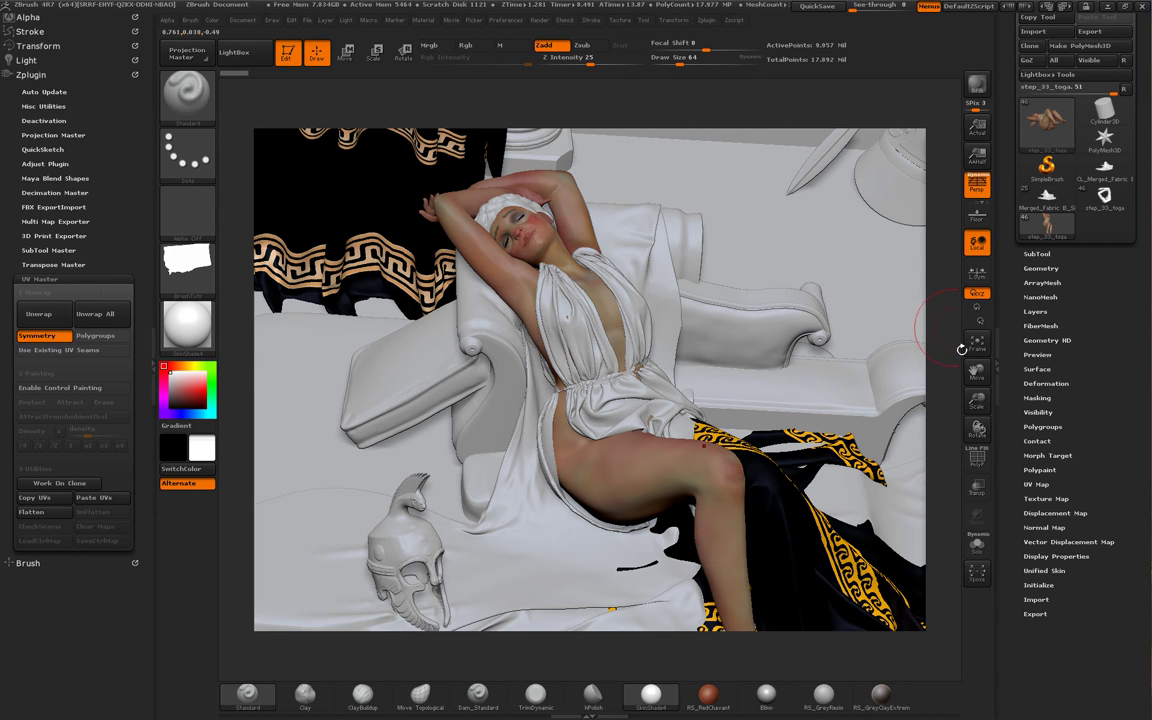
pyautogui.moveTo(957, 366); pyautogui.dragTo(961, 398)
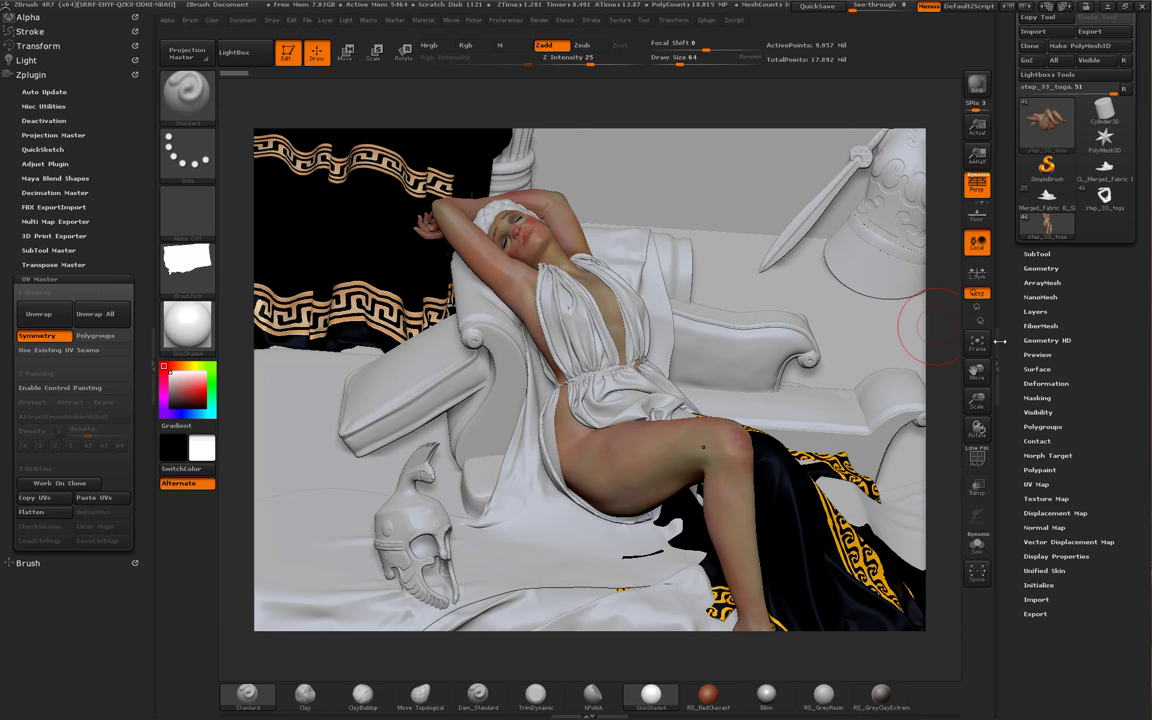
pyautogui.moveTo(958, 395)
pyautogui.mouseDown()
pyautogui.moveTo(956, 375)
pyautogui.moveTo(960, 393)
pyautogui.moveTo(945, 380)
pyautogui.moveTo(955, 399)
pyautogui.moveTo(957, 386)
pyautogui.mouseUp()
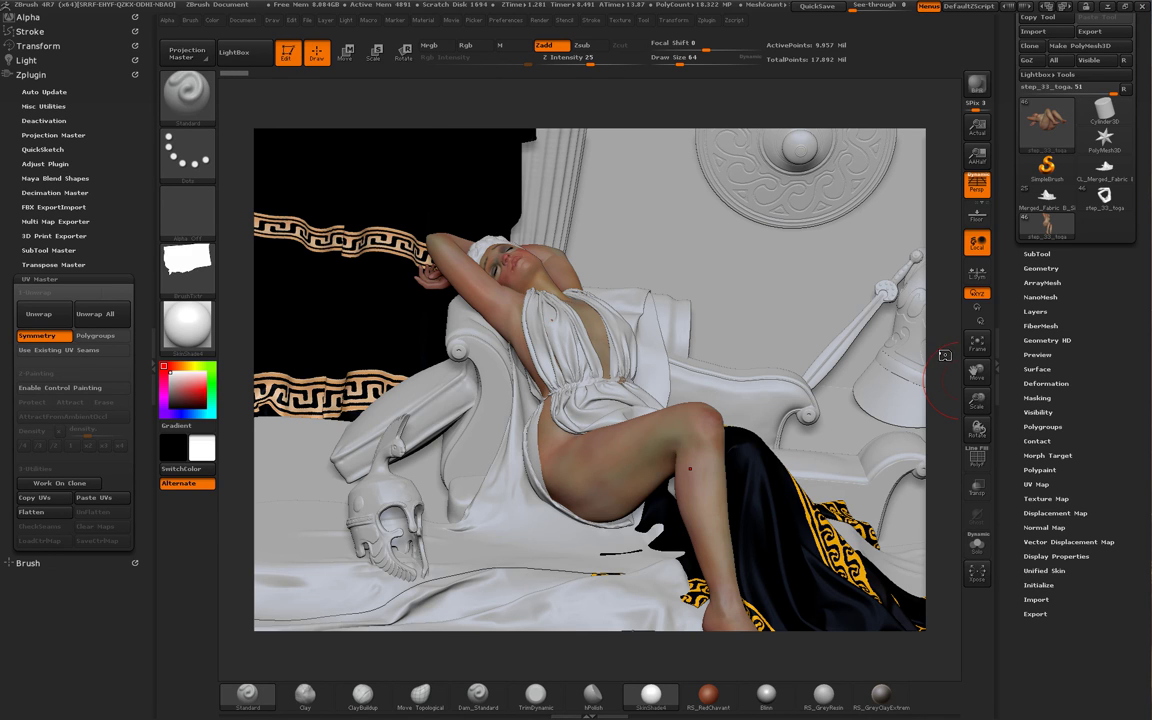
pyautogui.moveTo(949, 360); pyautogui.dragTo(960, 381)
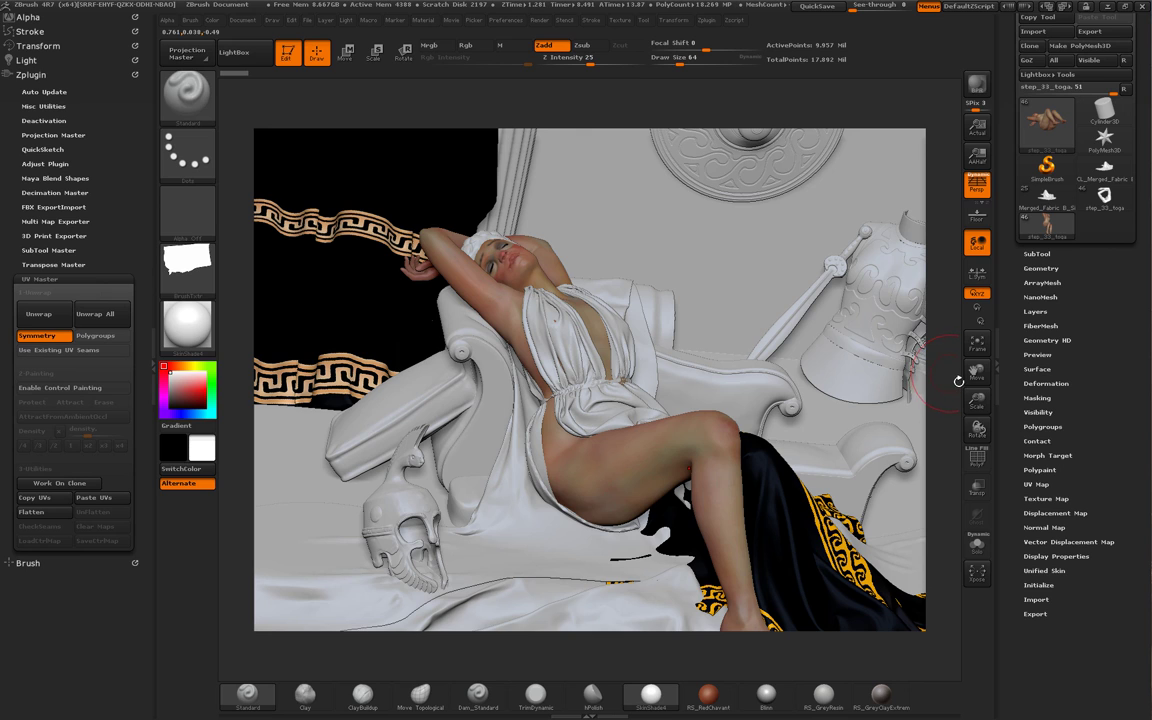
pyautogui.moveTo(955, 386); pyautogui.dragTo(956, 388)
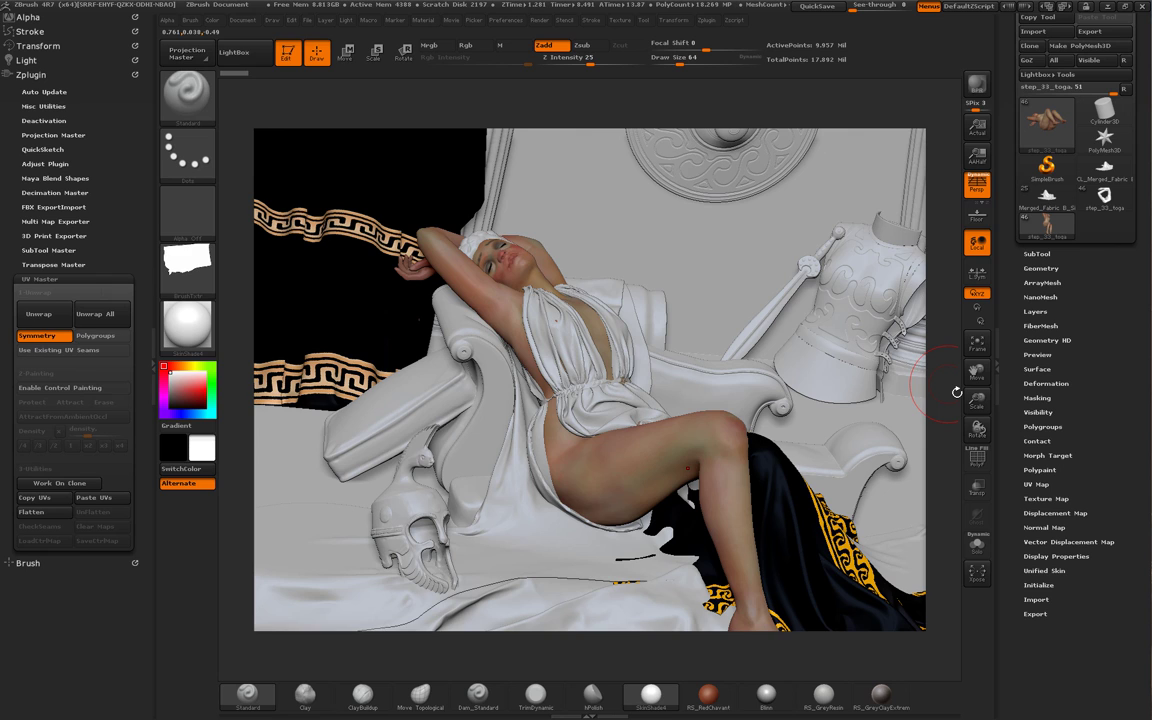
pyautogui.moveTo(957, 401); pyautogui.dragTo(957, 397)
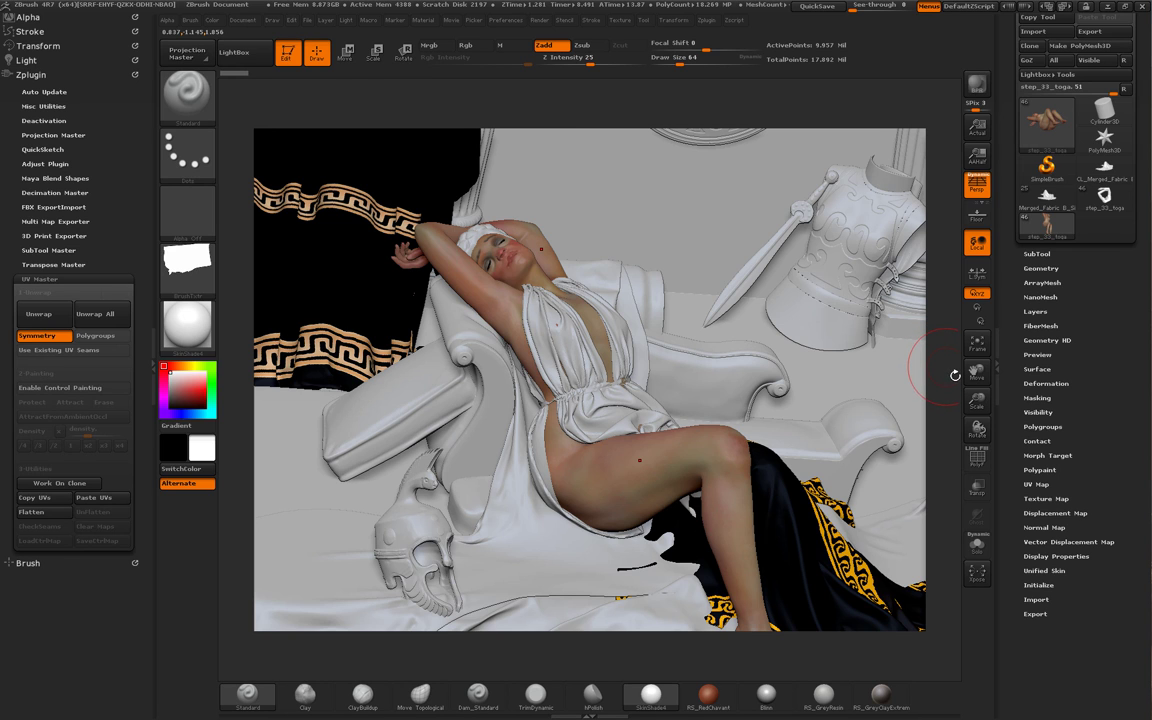
pyautogui.moveTo(955, 383); pyautogui.dragTo(956, 377)
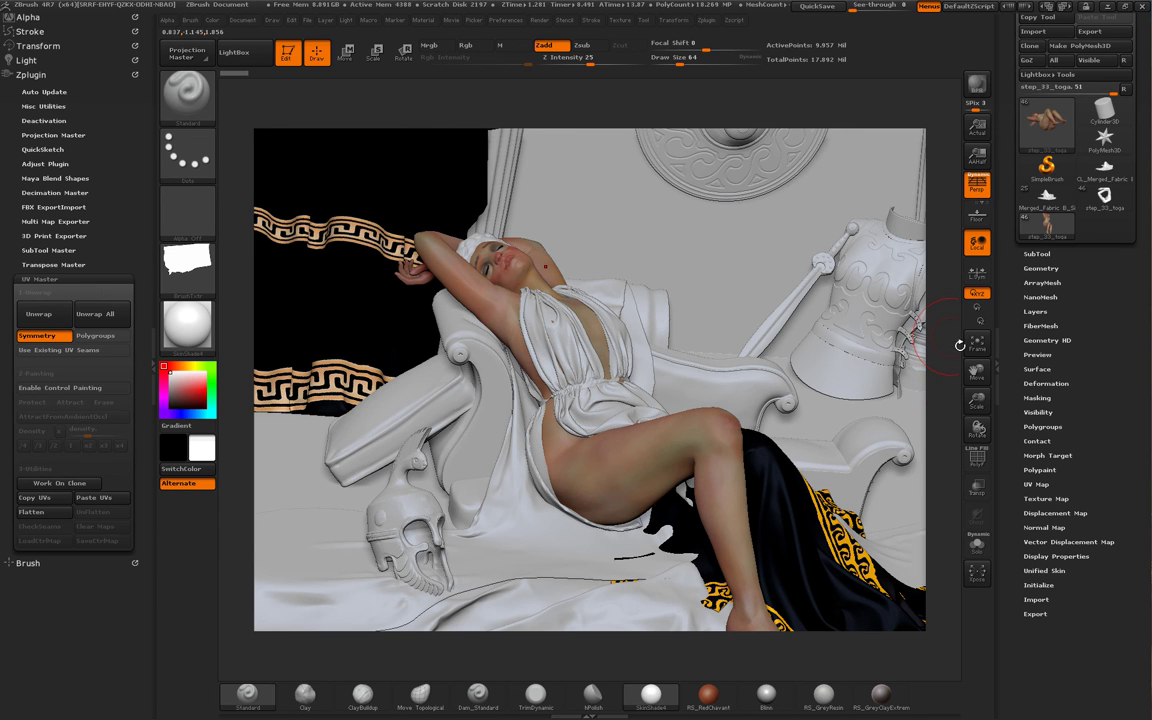
# Inspect the lower part of the scene around the legs, the gold-patterned black fabric and the greaves.
pyautogui.keyDown('alt'); pyautogui.moveTo(958, 435); pyautogui.dragTo(700, 398); pyautogui.keyUp('alt')
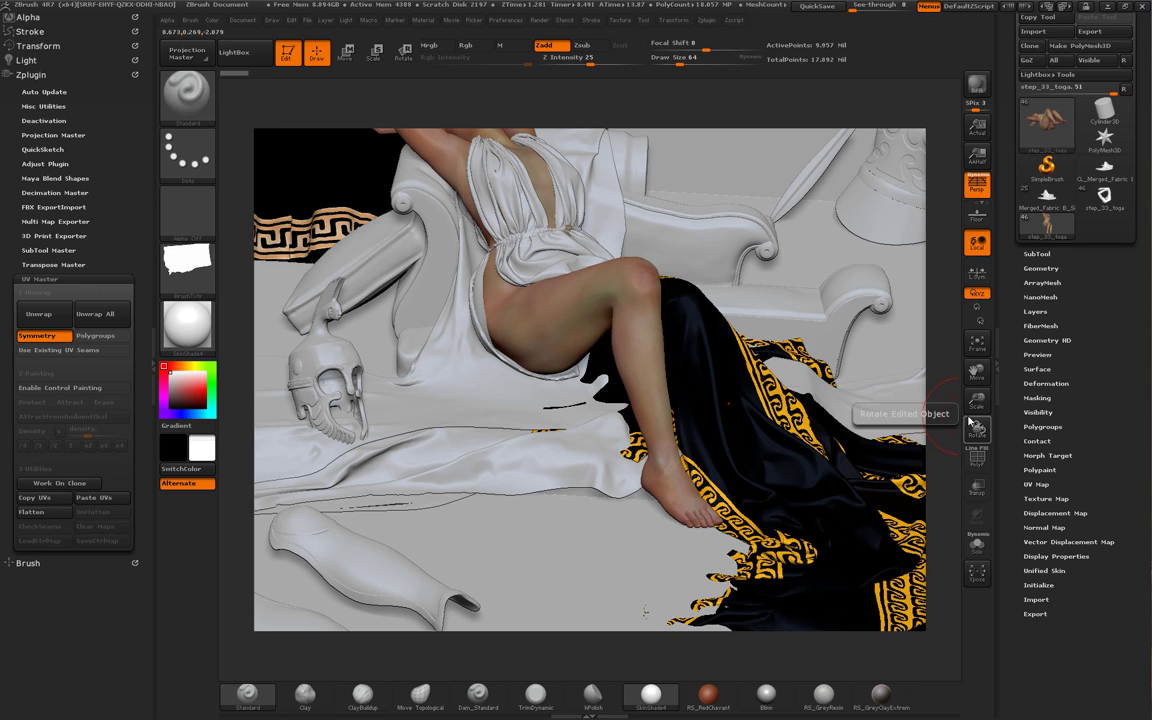
pyautogui.moveTo(952, 407)
pyautogui.mouseDown()
pyautogui.moveTo(939, 431)
pyautogui.moveTo(925, 420)
pyautogui.moveTo(938, 408)
pyautogui.mouseUp()
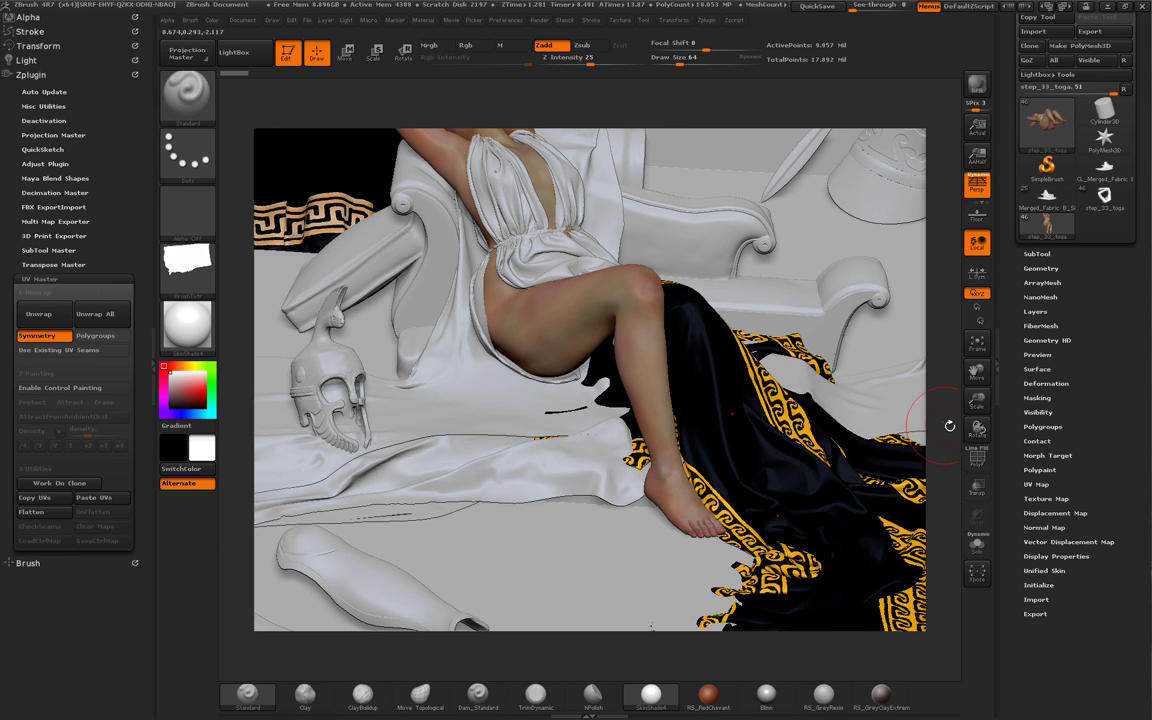
pyautogui.moveTo(949, 425); pyautogui.dragTo(965, 402)
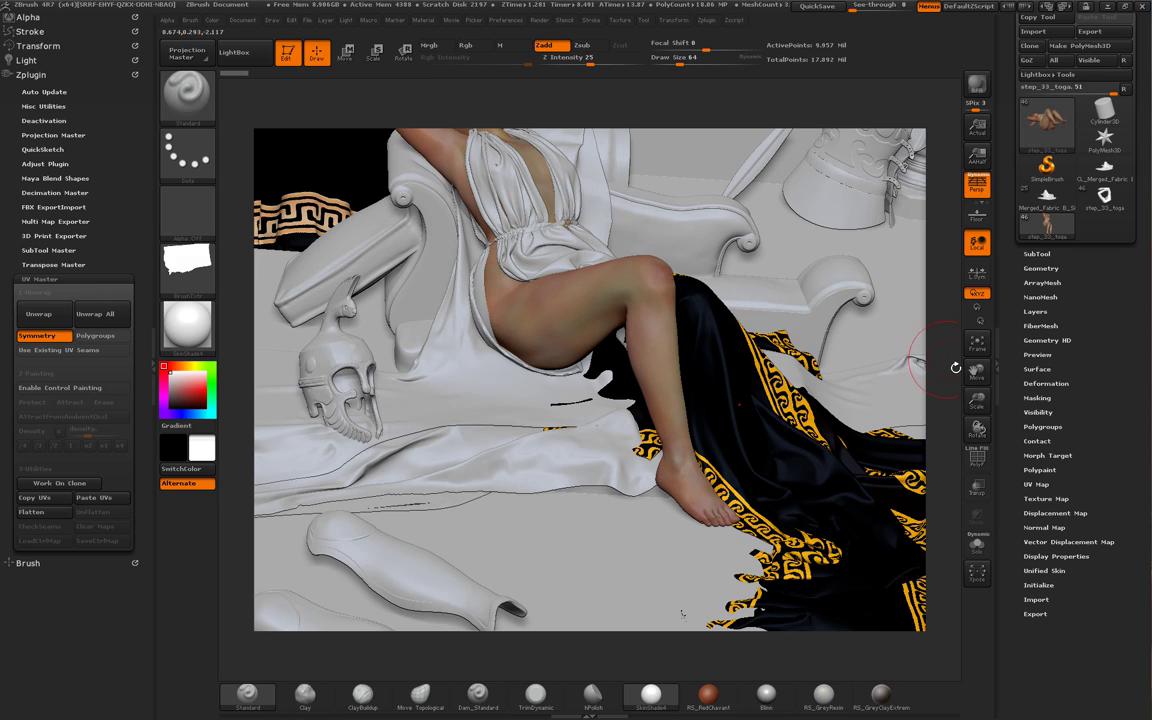